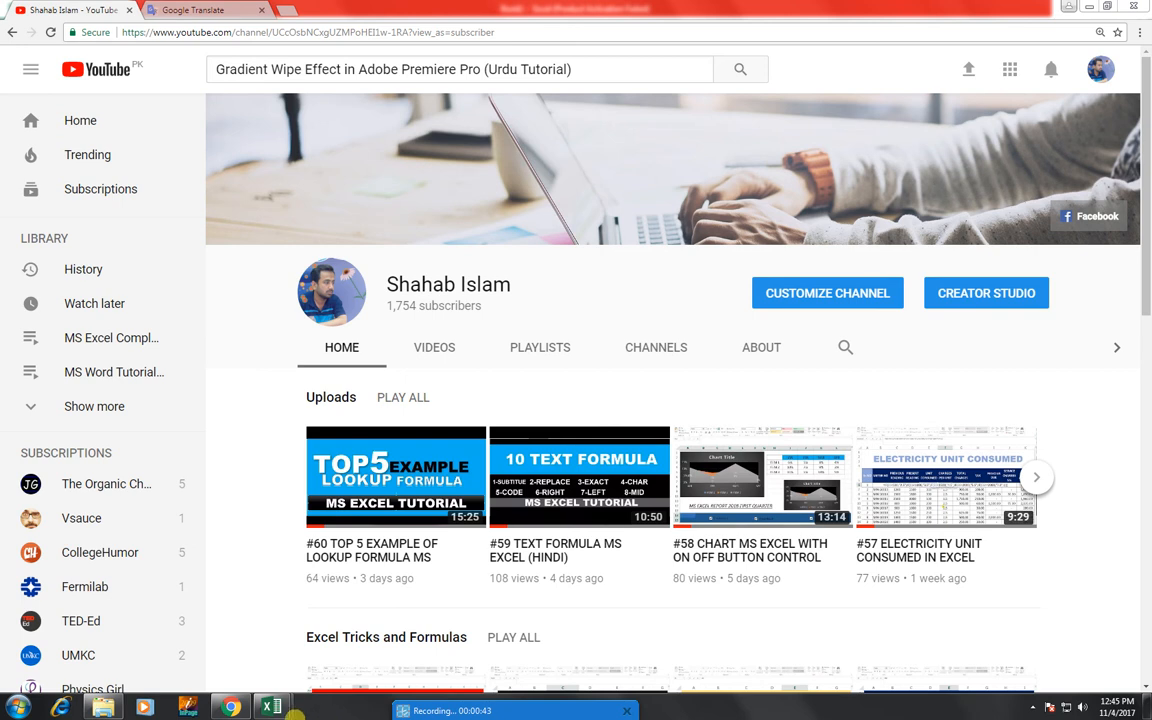
# Switch to the blank Excel workbook and enter the header S NO in cell A4
pyautogui.click(232, 655)
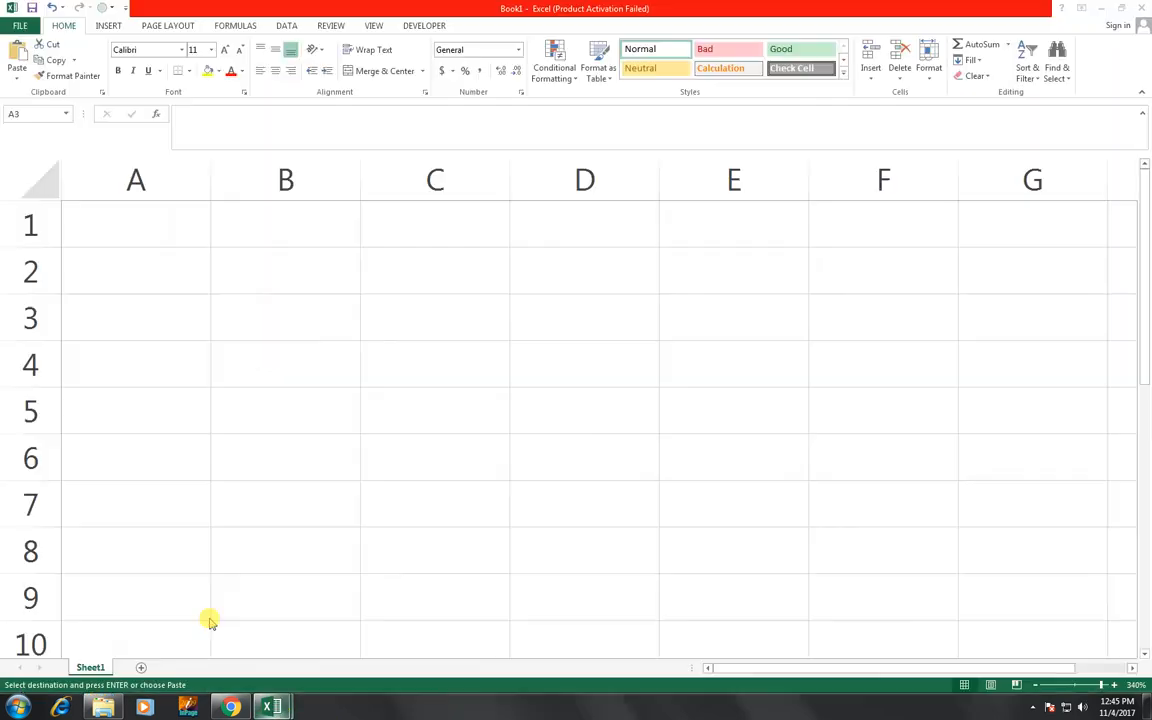
pyautogui.click(131, 338)
pyautogui.click(128, 365)
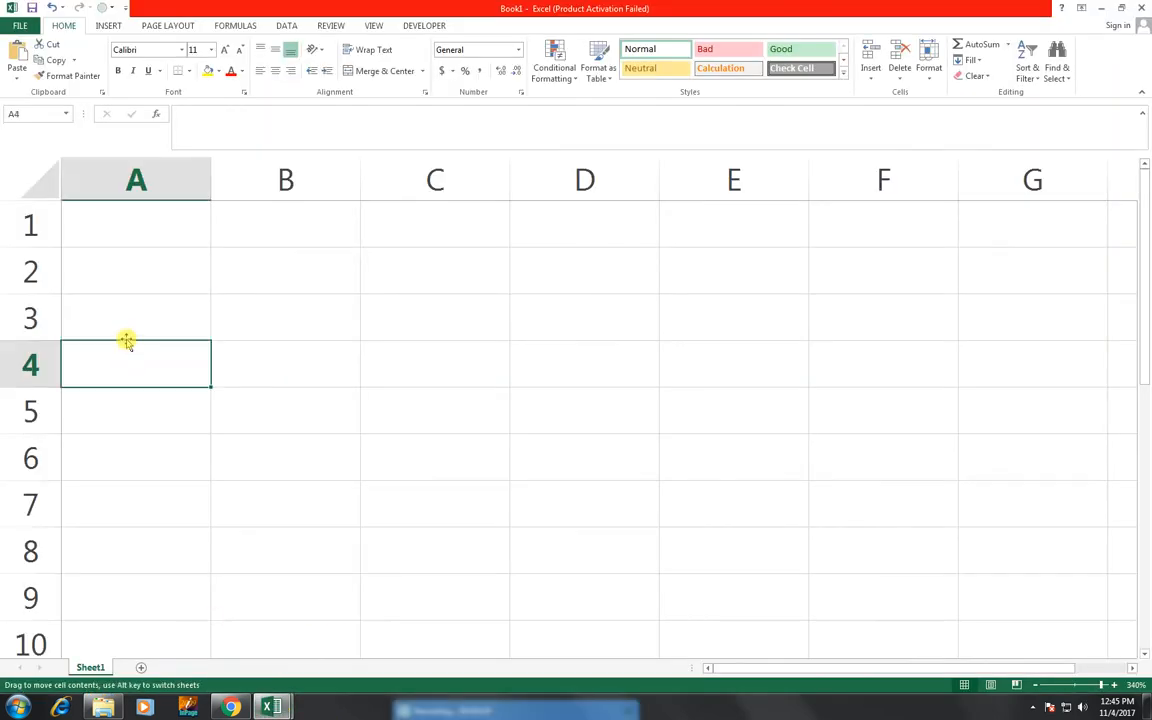
pyautogui.click(128, 335)
pyautogui.click(127, 357)
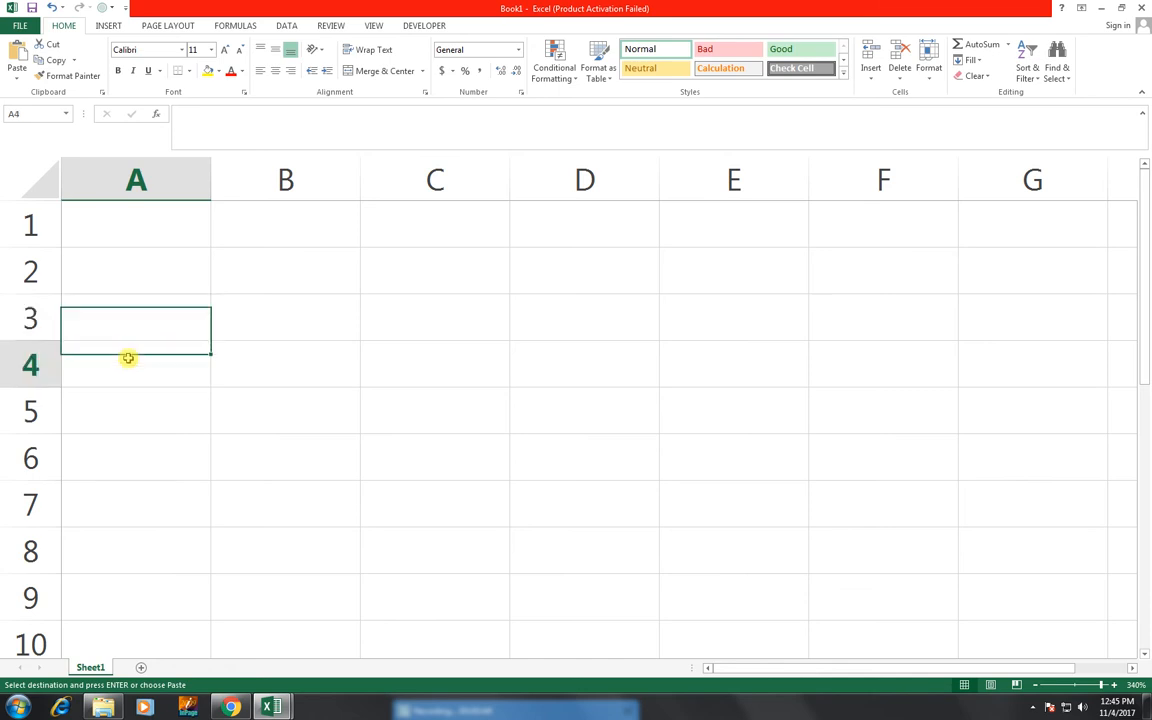
pyautogui.write('s no')
pyautogui.press('Tab')
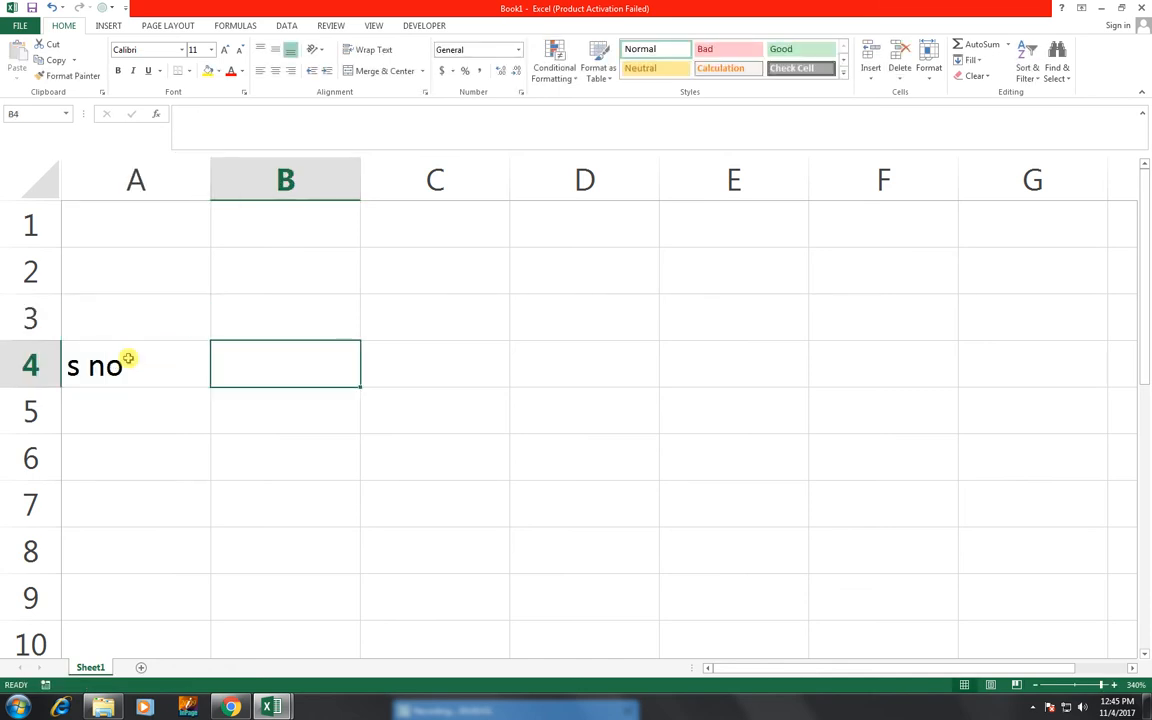
pyautogui.click(128, 358)
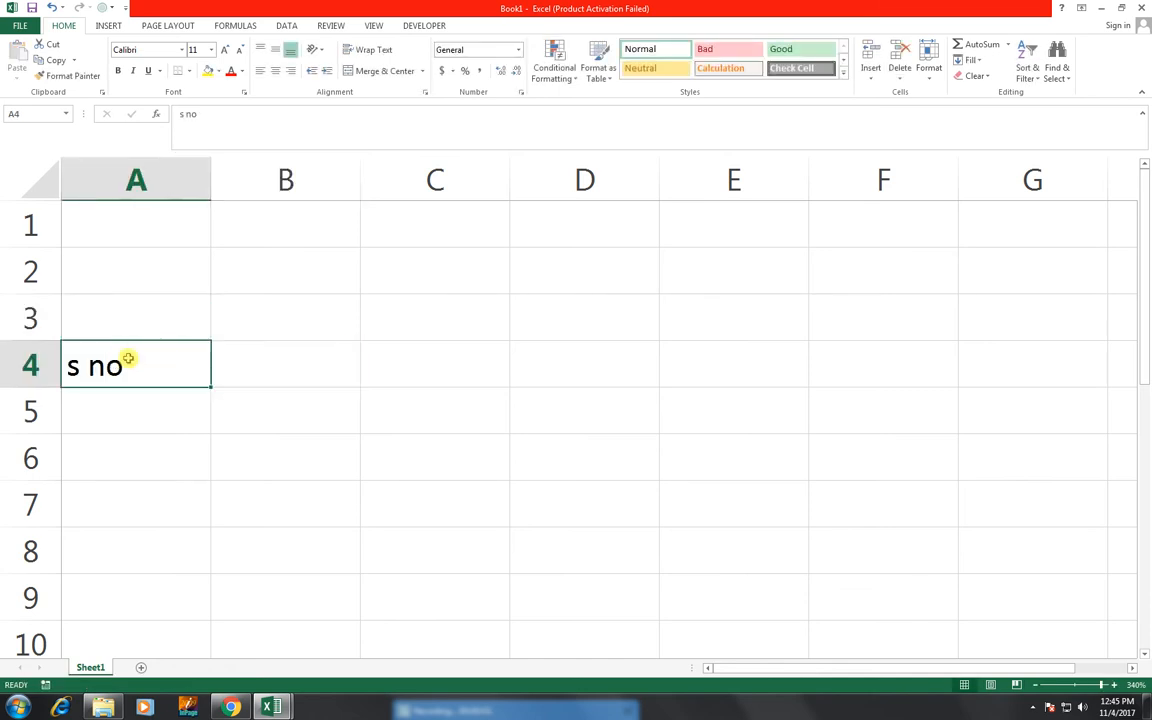
pyautogui.write('S NO')
pyautogui.press('Tab')
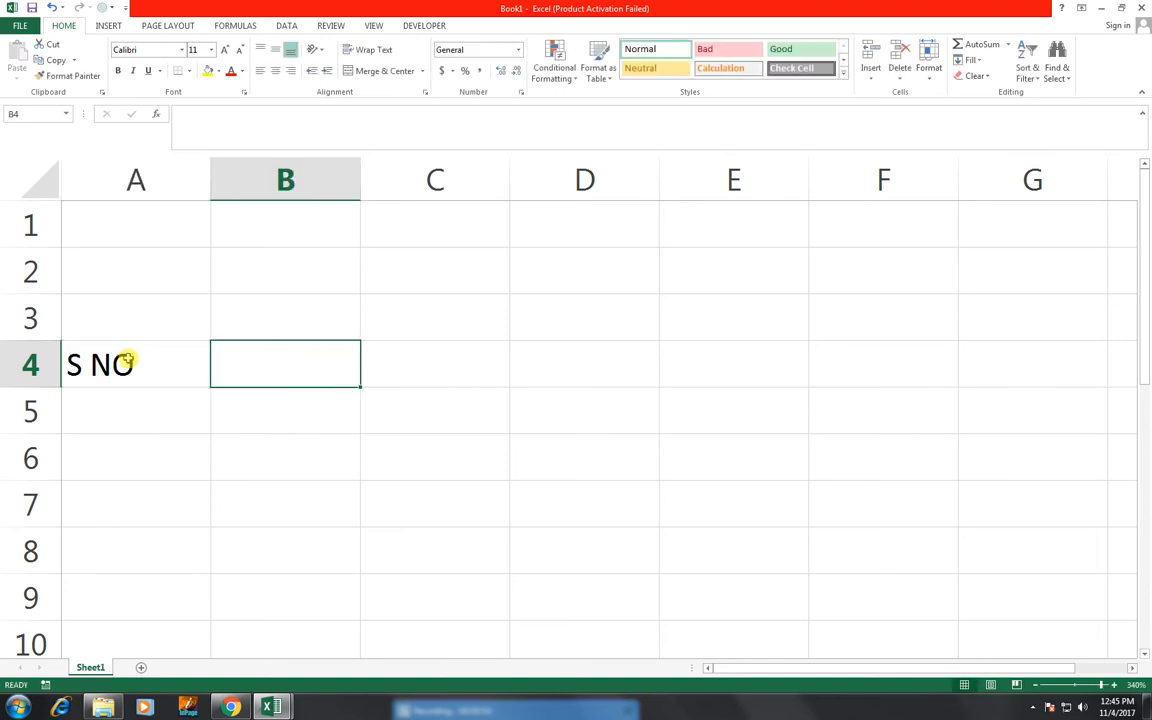
# Enter the headers NAME in B4 and JAN in C4, and autofill the month series to FEB in D4
pyautogui.write('NAME')
pyautogui.press('Tab')
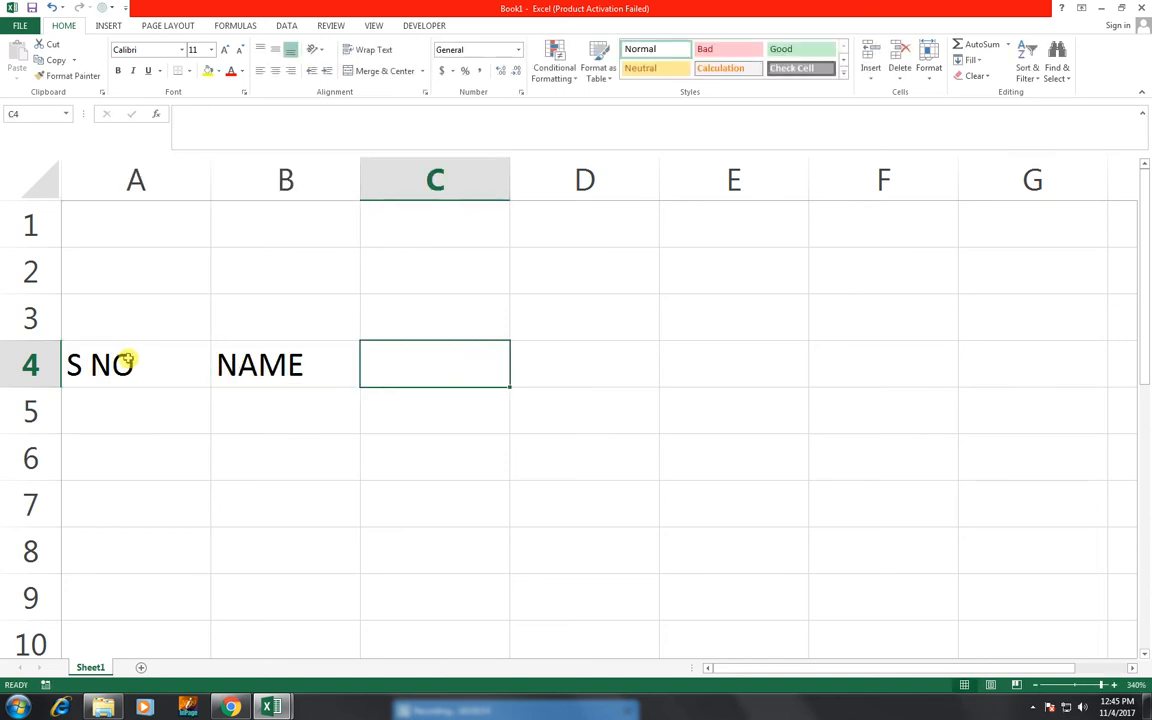
pyautogui.write('JAN')
pyautogui.press('BackSpace')
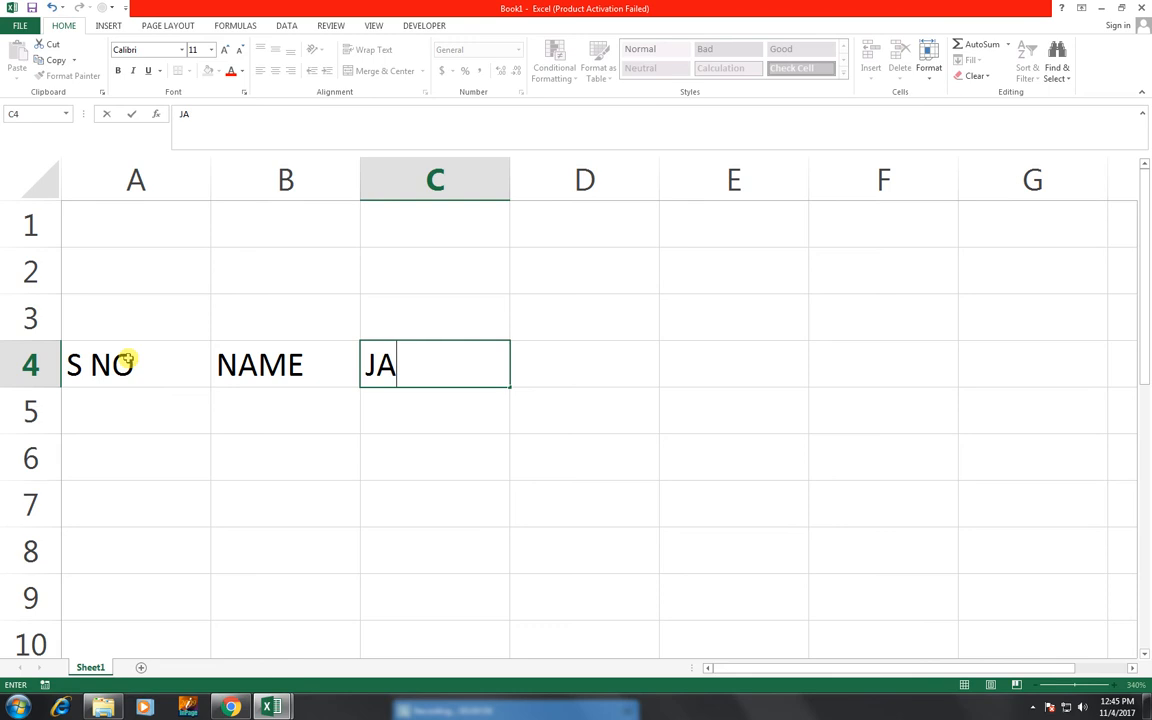
pyautogui.write('N')
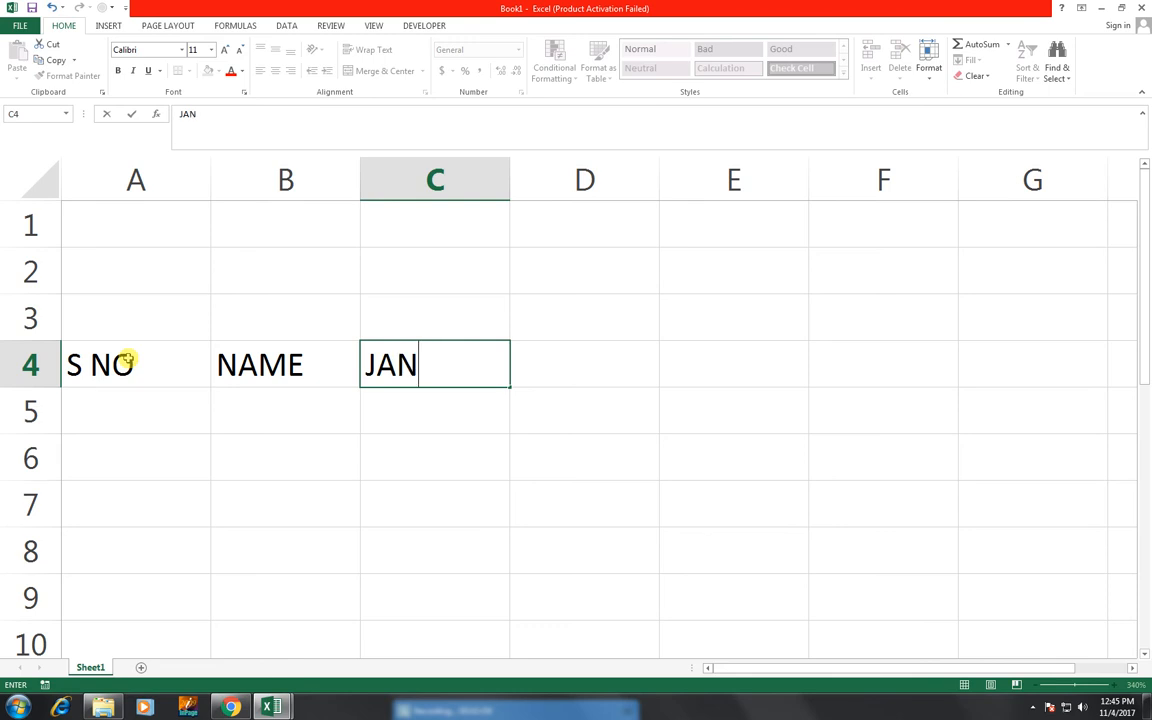
pyautogui.click(424, 496)
pyautogui.click(460, 363)
pyautogui.moveTo(511, 387); pyautogui.dragTo(595, 388)
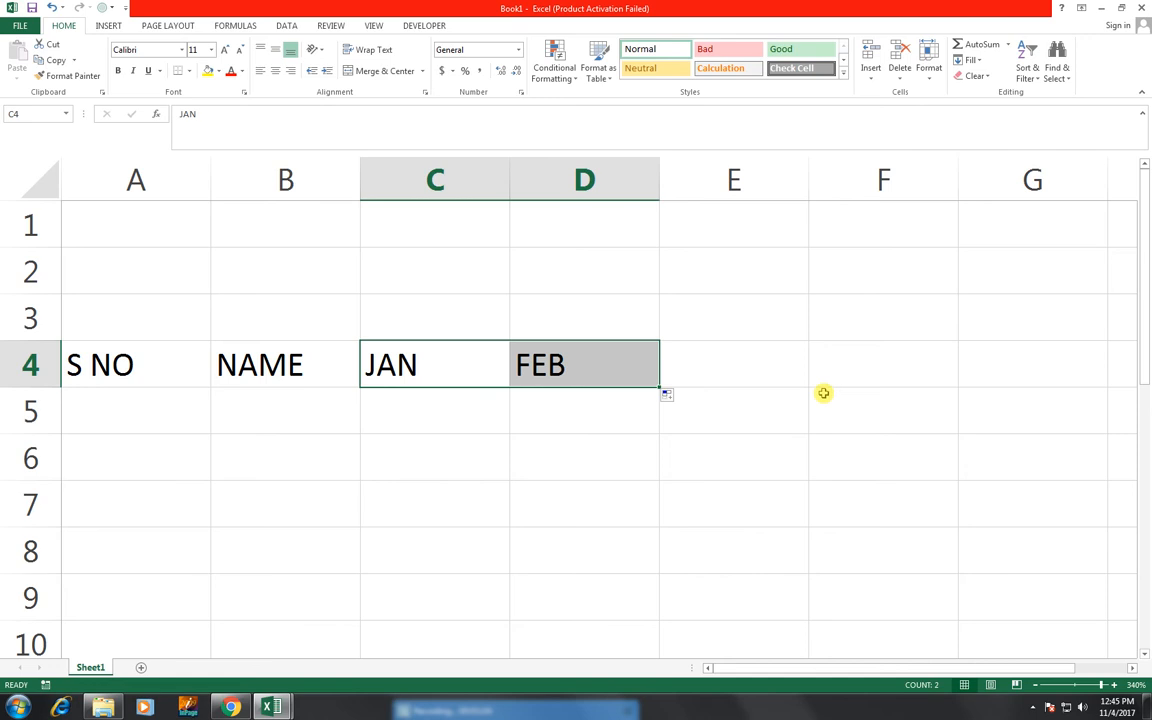
# Enter the header DIFFRENCE BOTH MONTH in cell E4
pyautogui.click(763, 373)
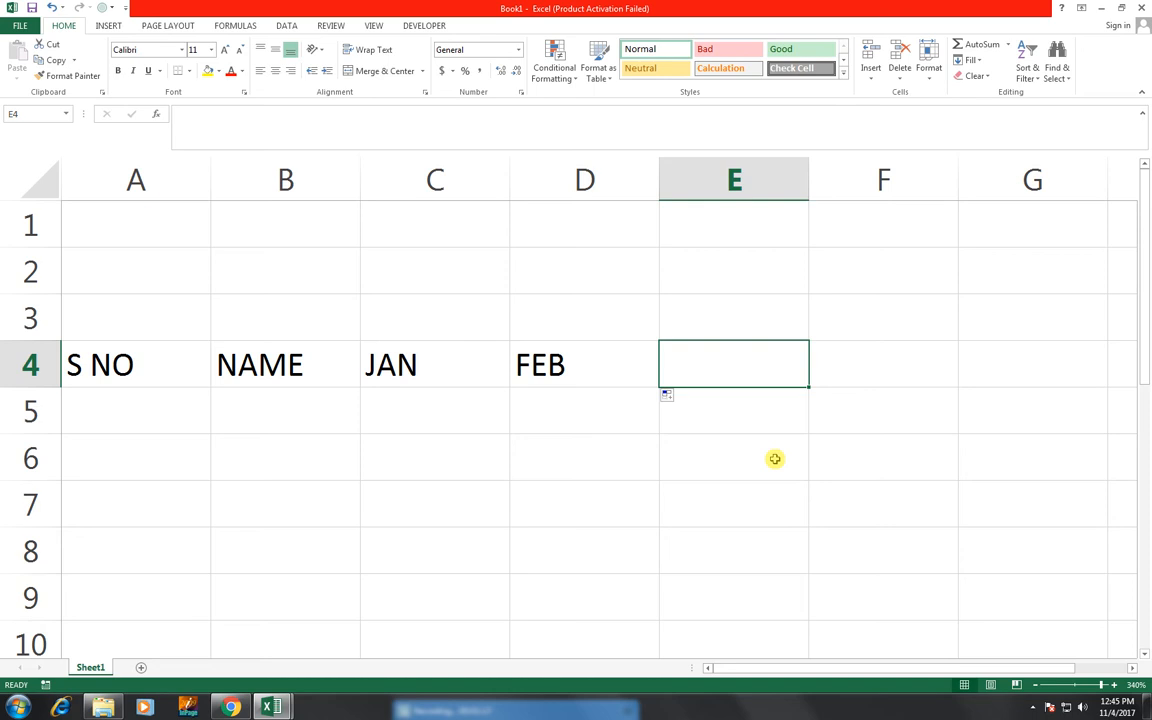
pyautogui.write('DIFFRE')
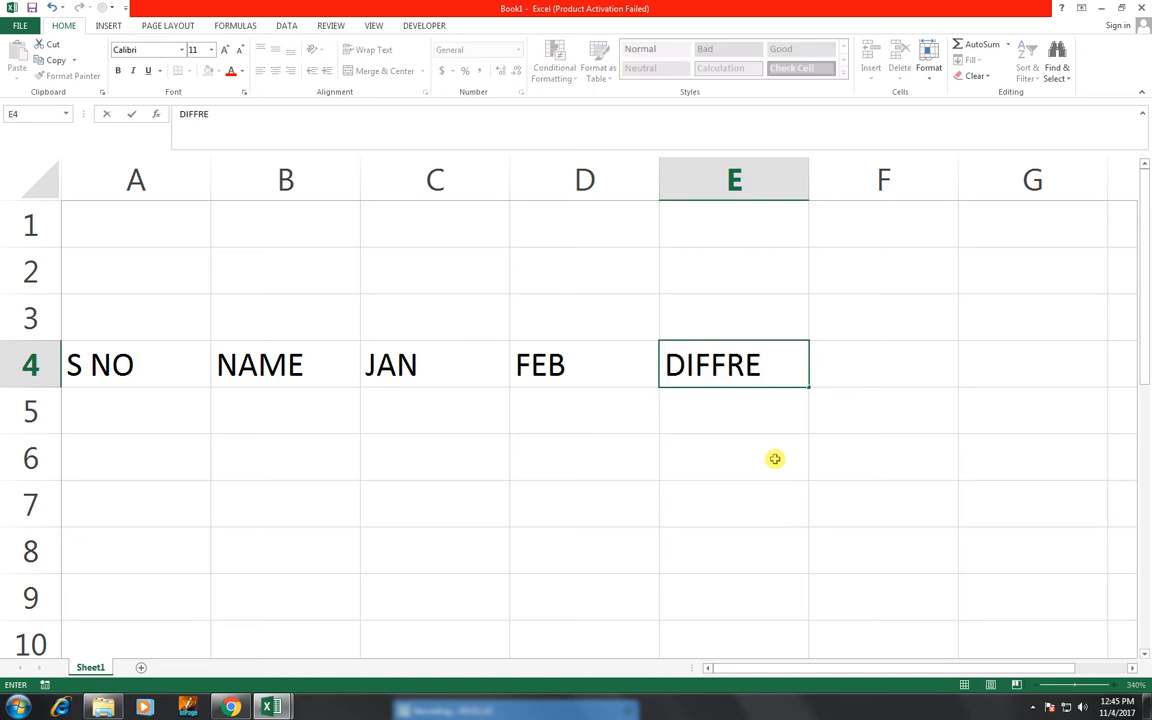
pyautogui.write('NCE')
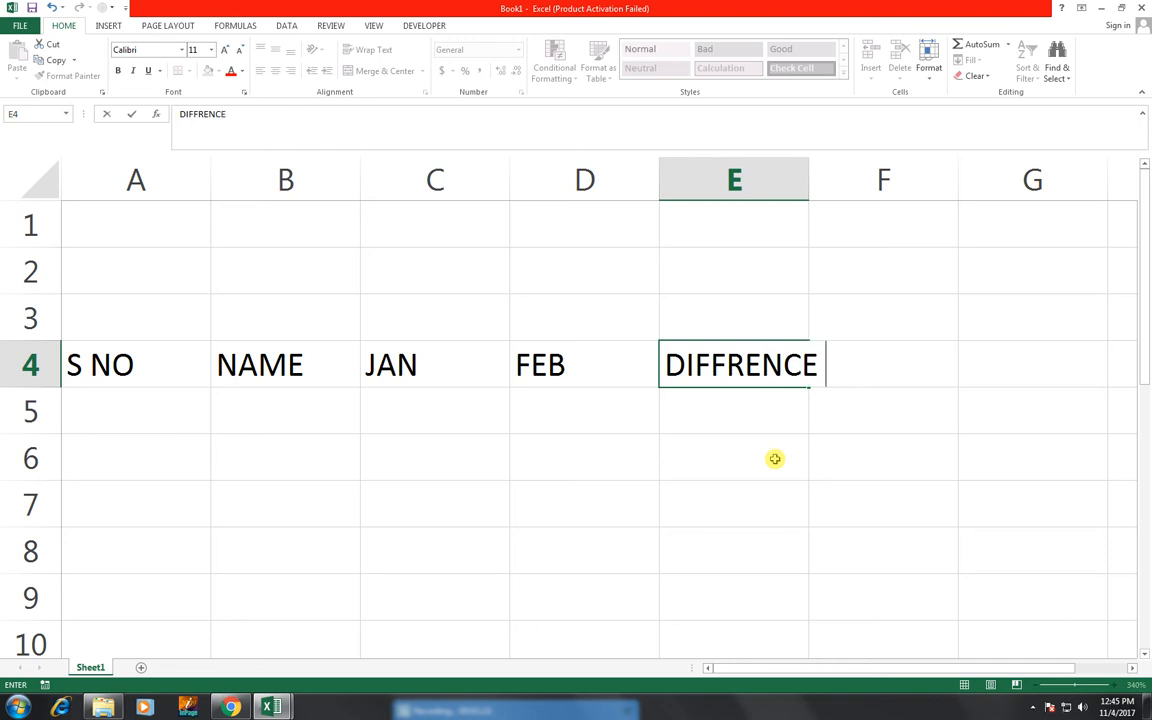
pyautogui.write(' BOTH MONTH')
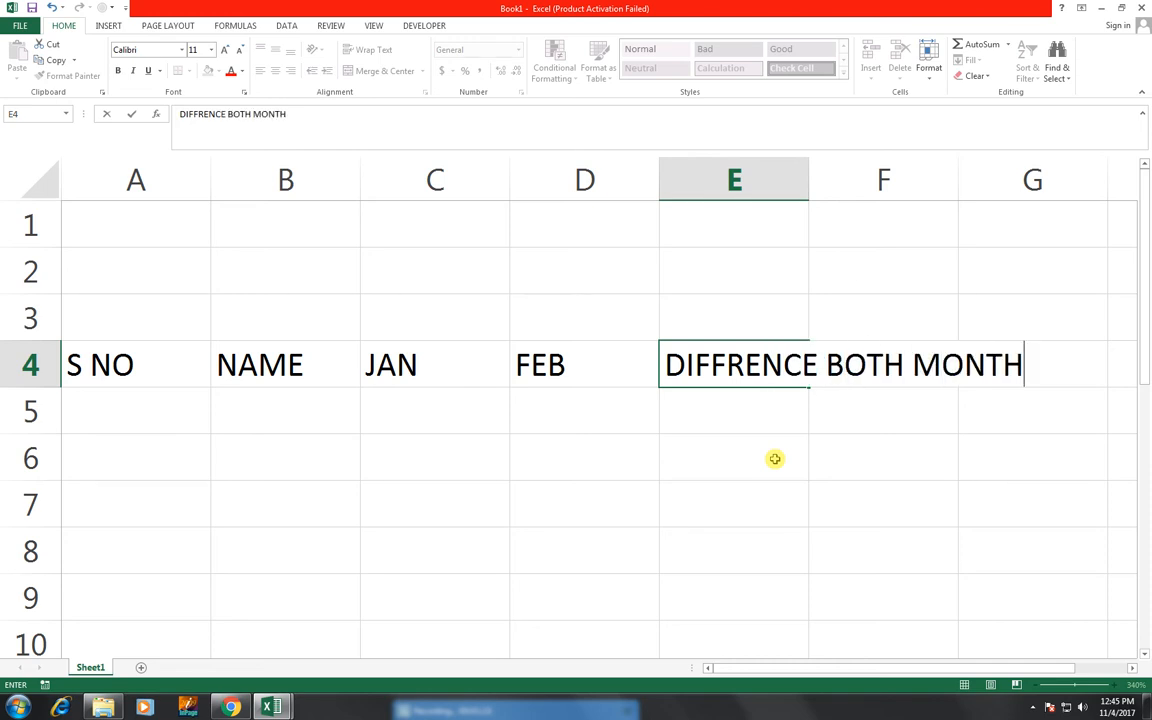
pyautogui.press('Return')
# Wrap the text of the header in E4 and widen column E so the word DIFFRENCE fits on one line
pyautogui.click(731, 362)
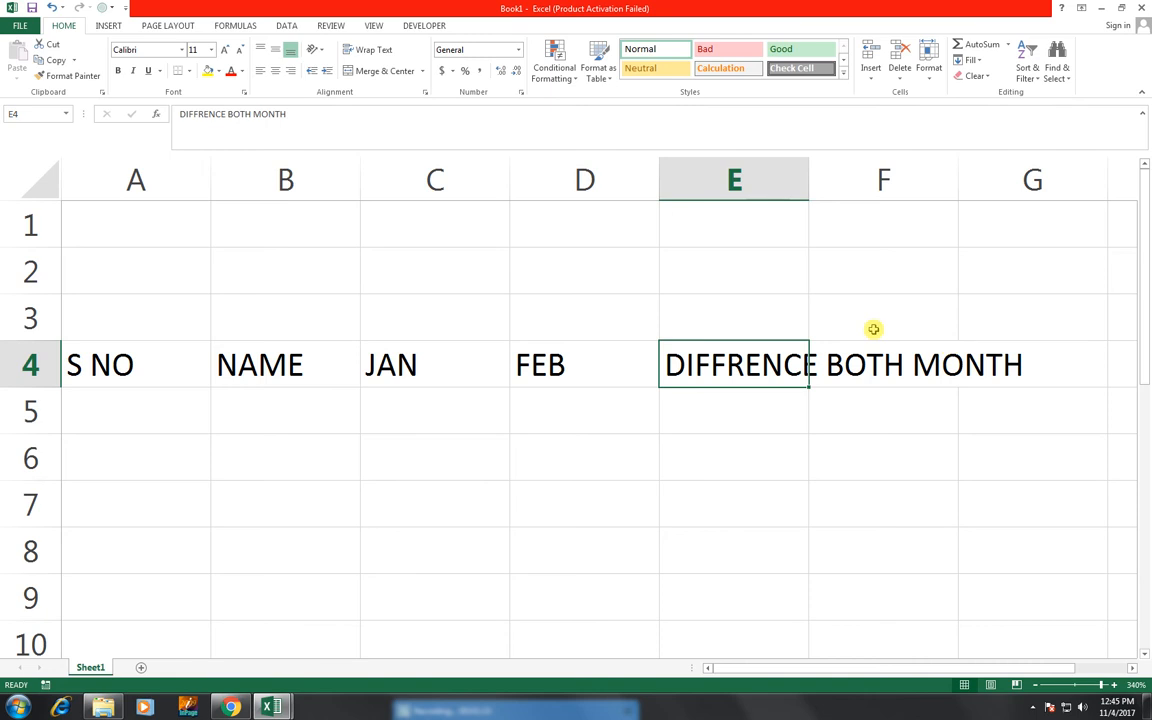
pyautogui.hotkey('shift', 'Down')
pyautogui.hotkey('shift', 'Down')
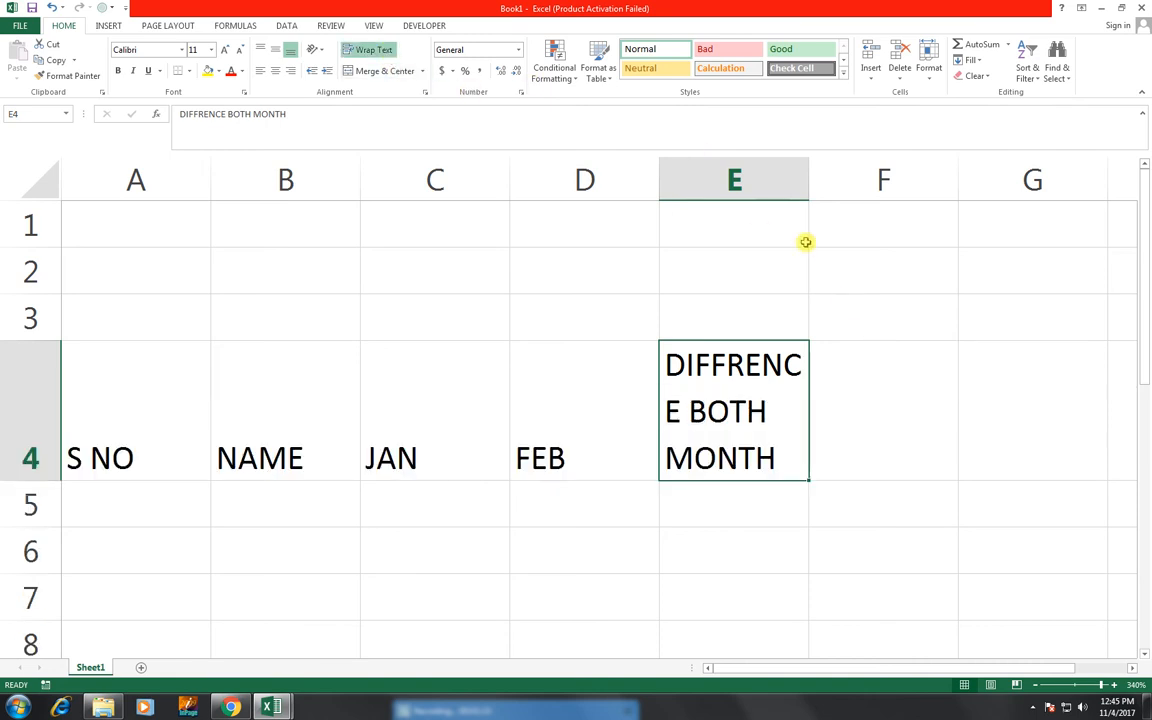
pyautogui.moveTo(807, 185); pyautogui.dragTo(826, 192)
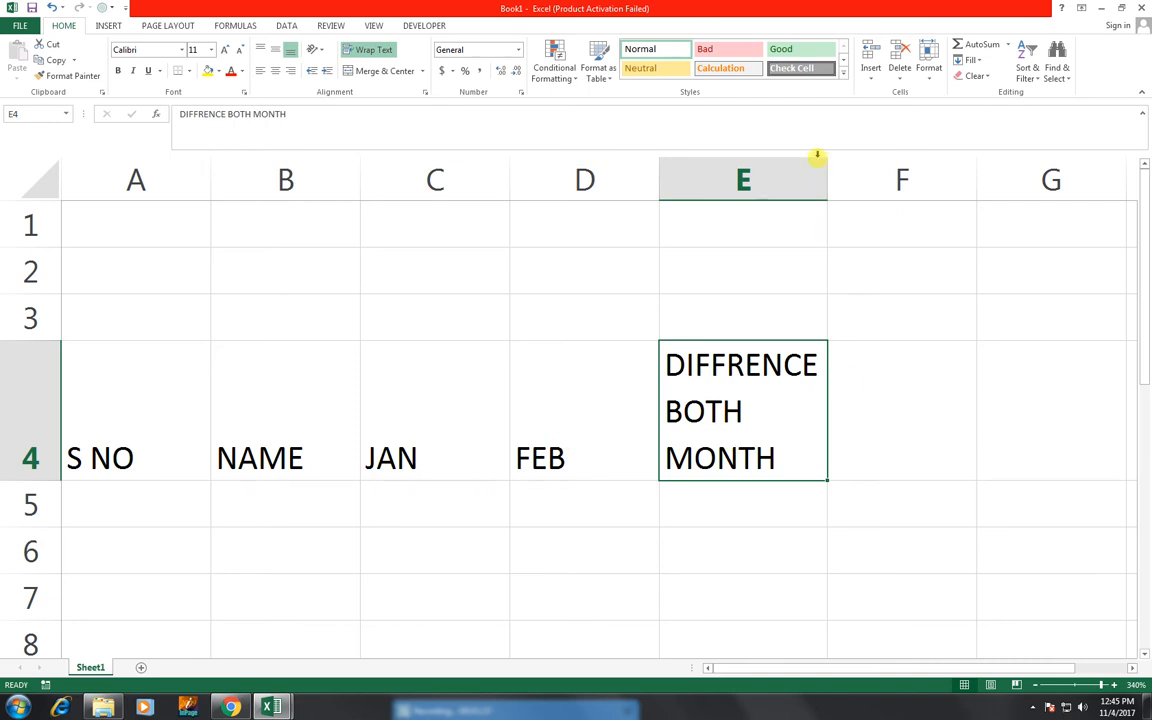
pyautogui.moveTo(832, 166); pyautogui.dragTo(843, 170)
# Center the headers in A4:E4 both horizontally and vertically
pyautogui.moveTo(135, 356); pyautogui.dragTo(676, 411)
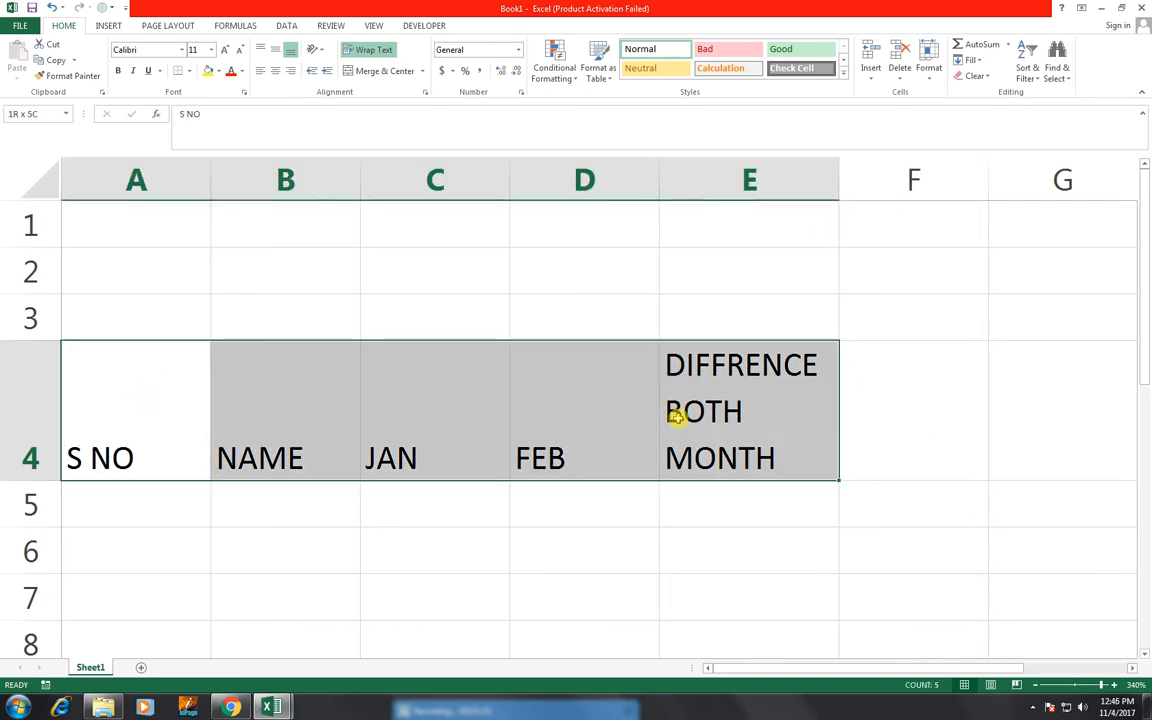
pyautogui.click(275, 71)
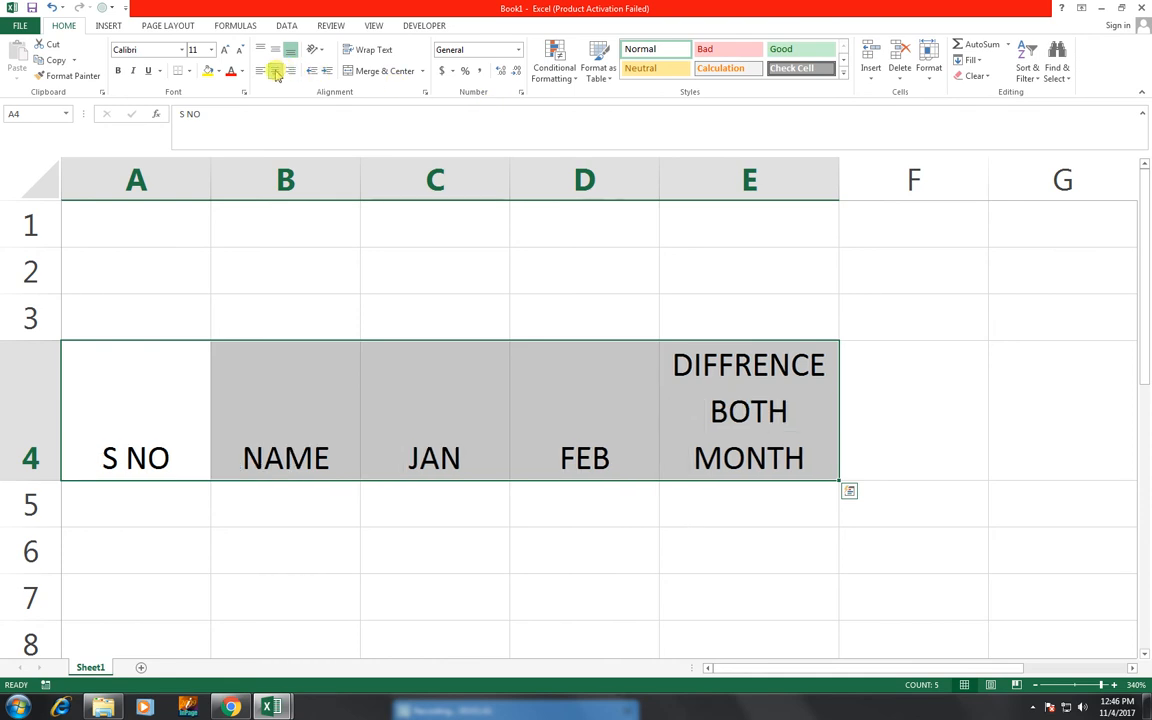
pyautogui.click(275, 49)
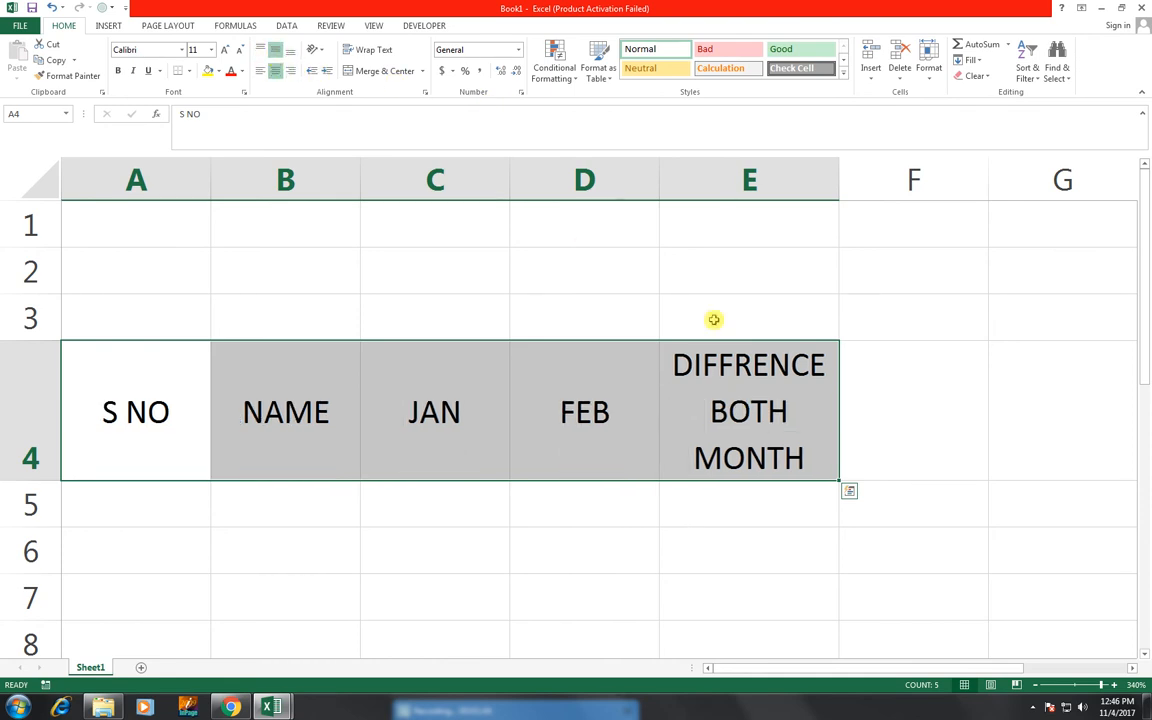
pyautogui.click(845, 386)
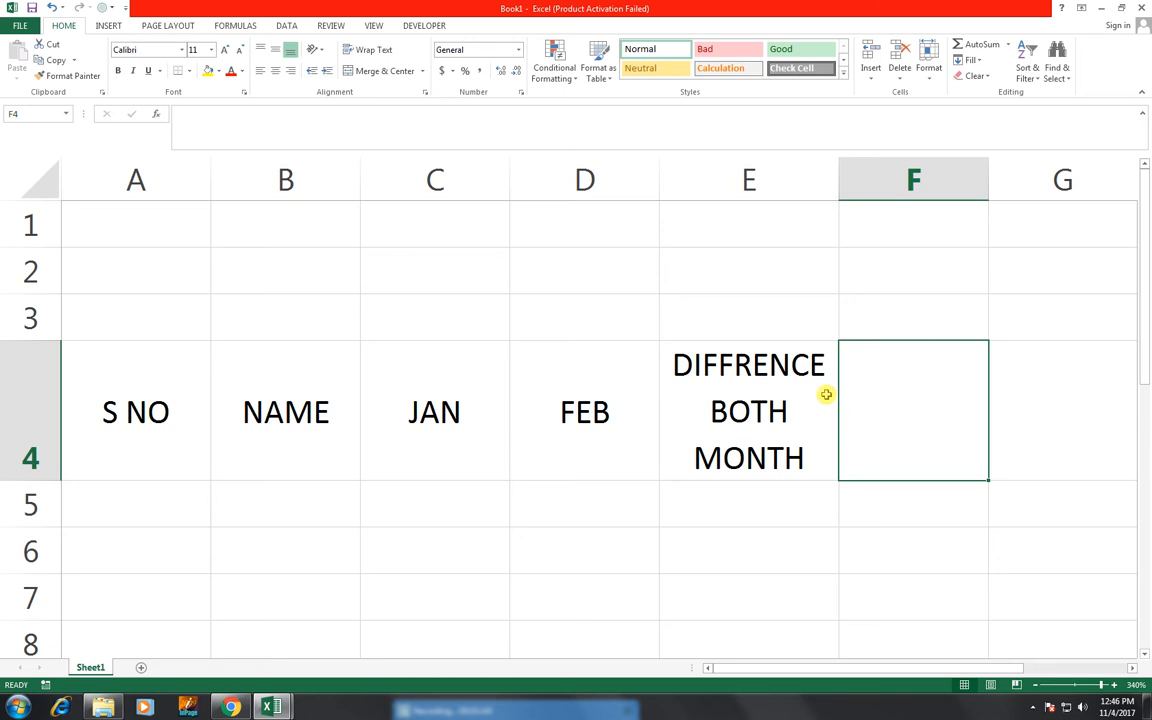
# Undo the header centering, the column E widening and the text wrapping in E4
pyautogui.hotkey('ctrl', 'z')
pyautogui.hotkey('ctrl', 'z')
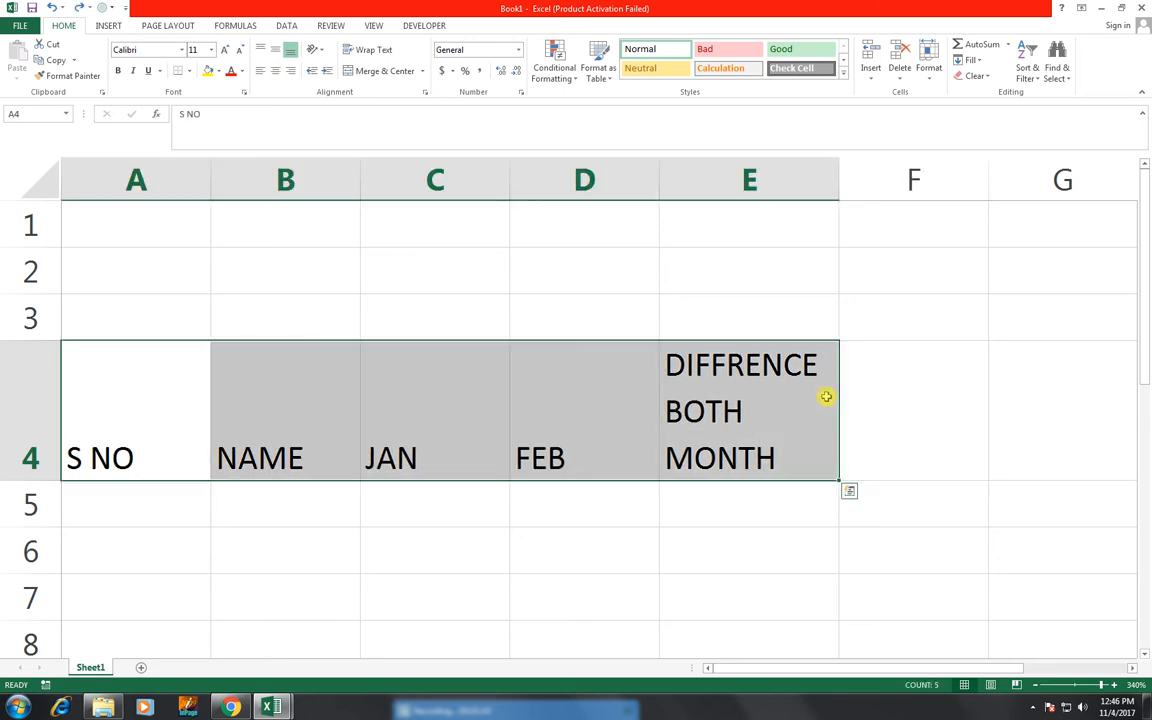
pyautogui.hotkey('ctrl', 'z')
pyautogui.hotkey('ctrl', 'z')
pyautogui.hotkey('ctrl', 'z')
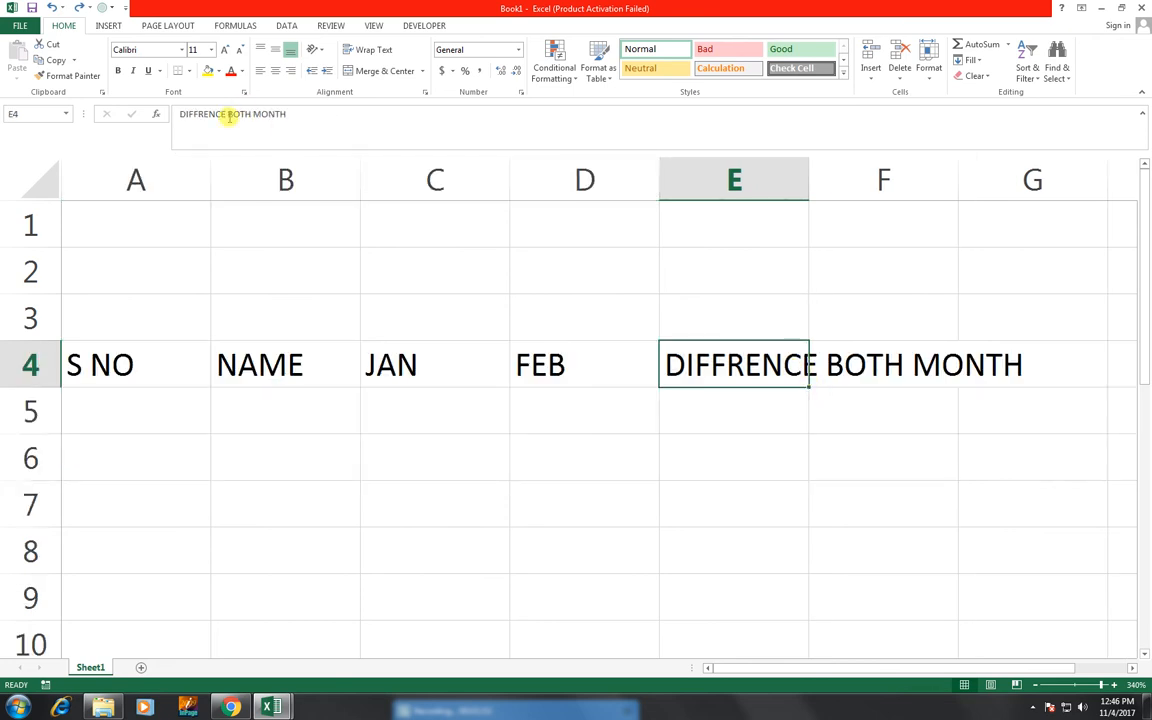
# Move the words BOTH MONTH out of the E4 header into cell E5, leaving DIFFRENCE in E4
pyautogui.moveTo(229, 115); pyautogui.dragTo(299, 116)
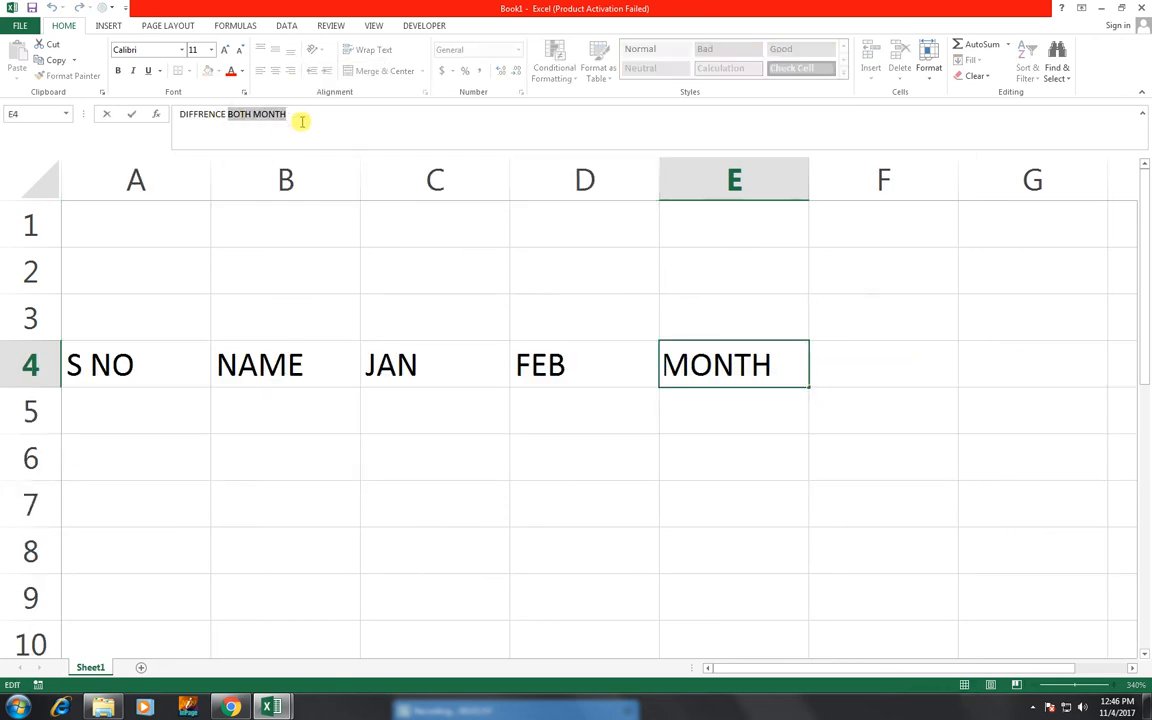
pyautogui.click(745, 446)
pyautogui.click(730, 373)
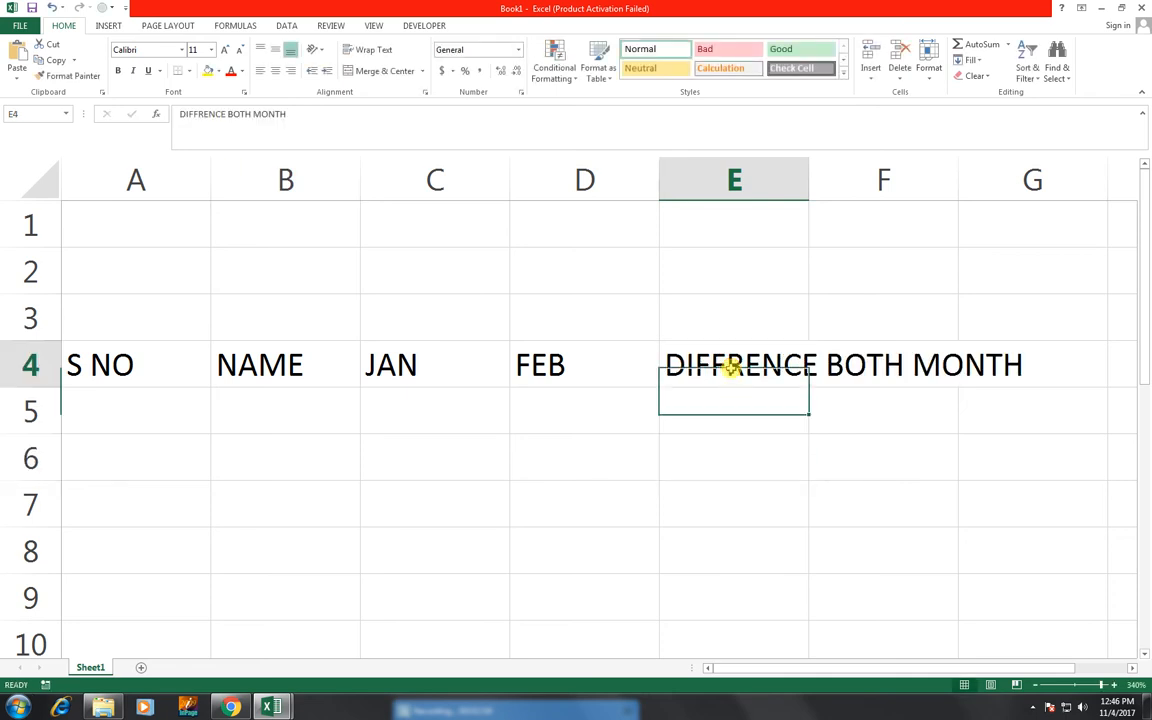
pyautogui.click(270, 133)
pyautogui.moveTo(229, 113); pyautogui.dragTo(297, 114)
pyautogui.hotkey('ctrl', 'c')
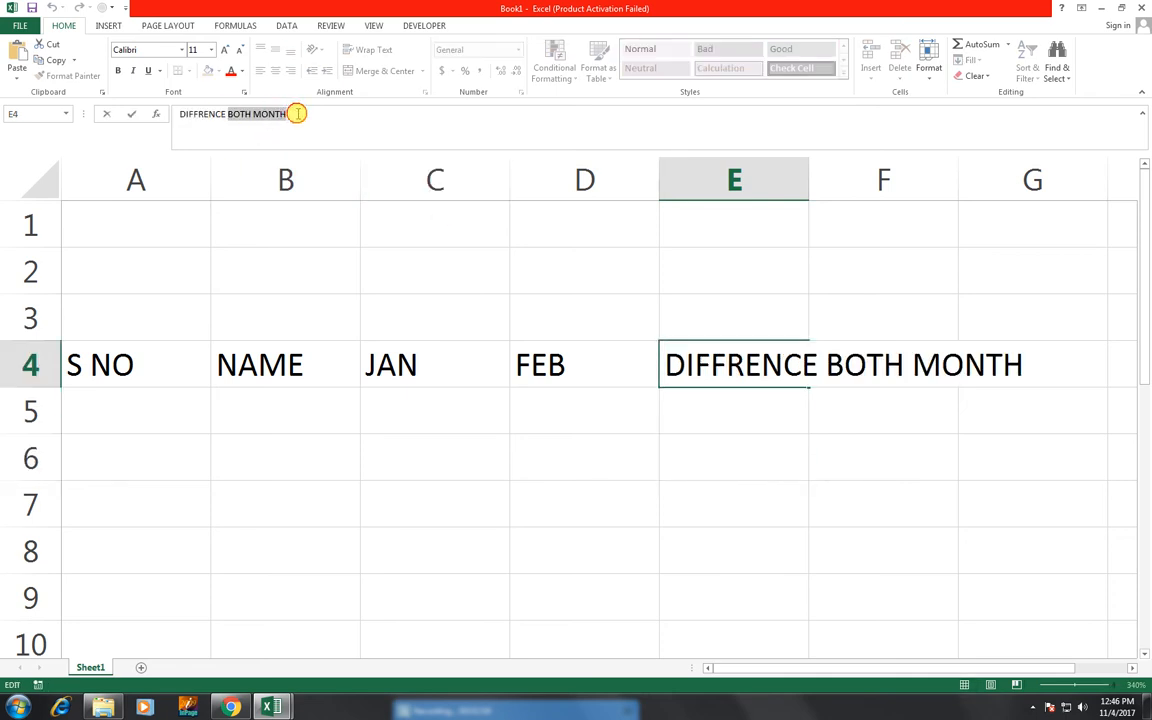
pyautogui.press('BackSpace')
pyautogui.click(697, 409)
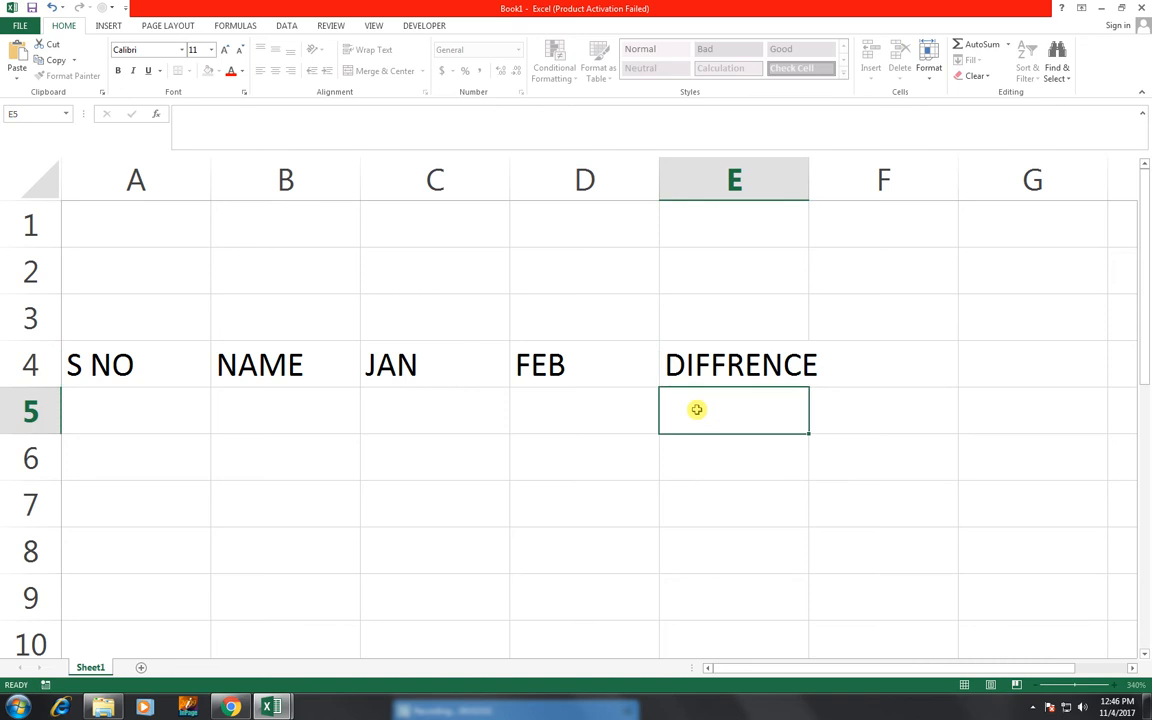
pyautogui.hotkey('ctrl', 'v')
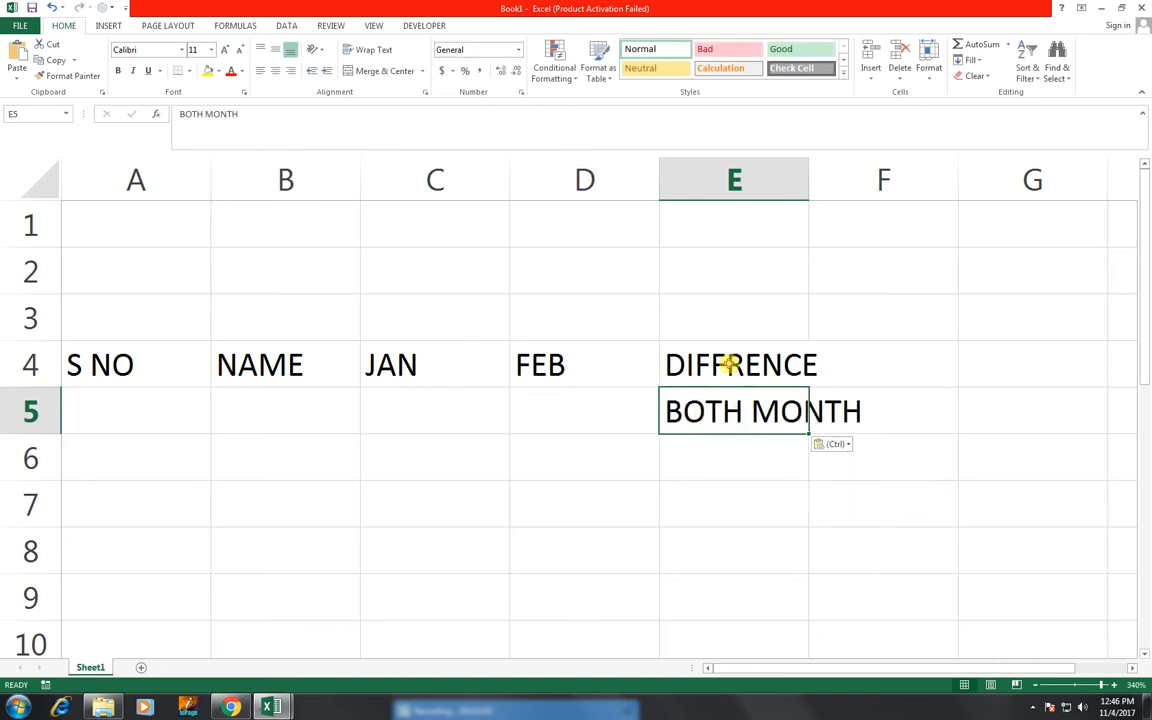
# Move the two-line header up one row to E3:E4 and autofit the width of column E
pyautogui.moveTo(720, 362)
pyautogui.mouseDown()
pyautogui.moveTo(715, 432)
pyautogui.moveTo(710, 358)
pyautogui.mouseUp()
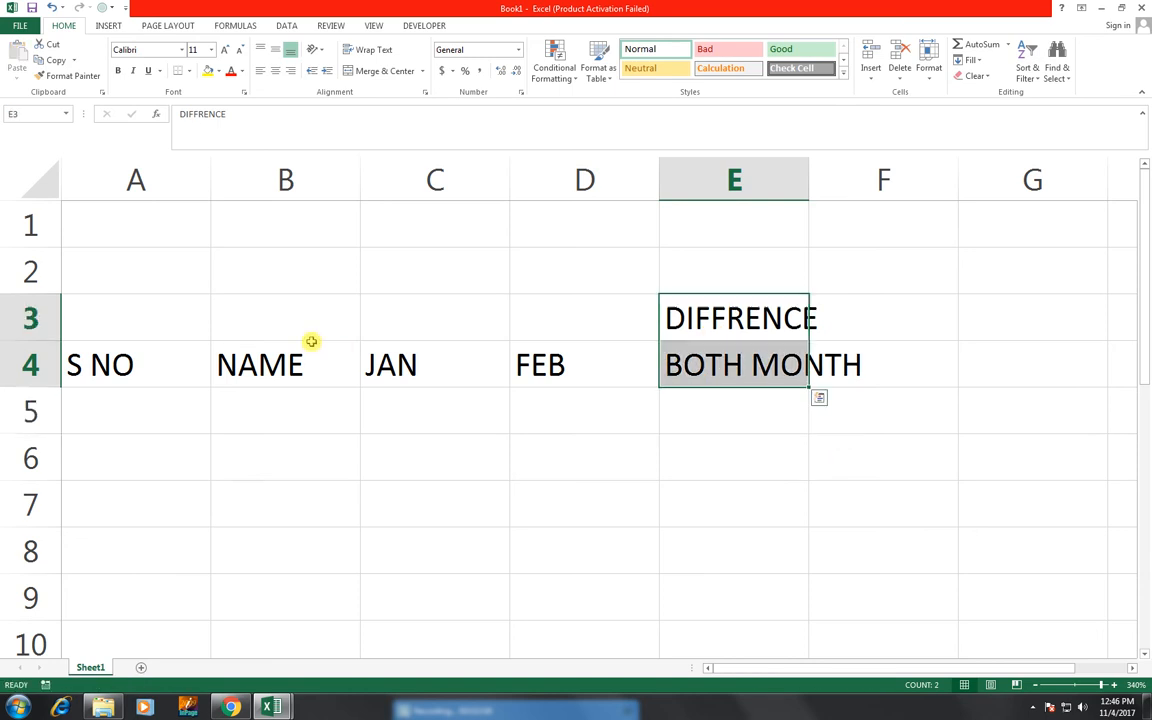
pyautogui.click(810, 436)
pyautogui.doubleClick(809, 188)
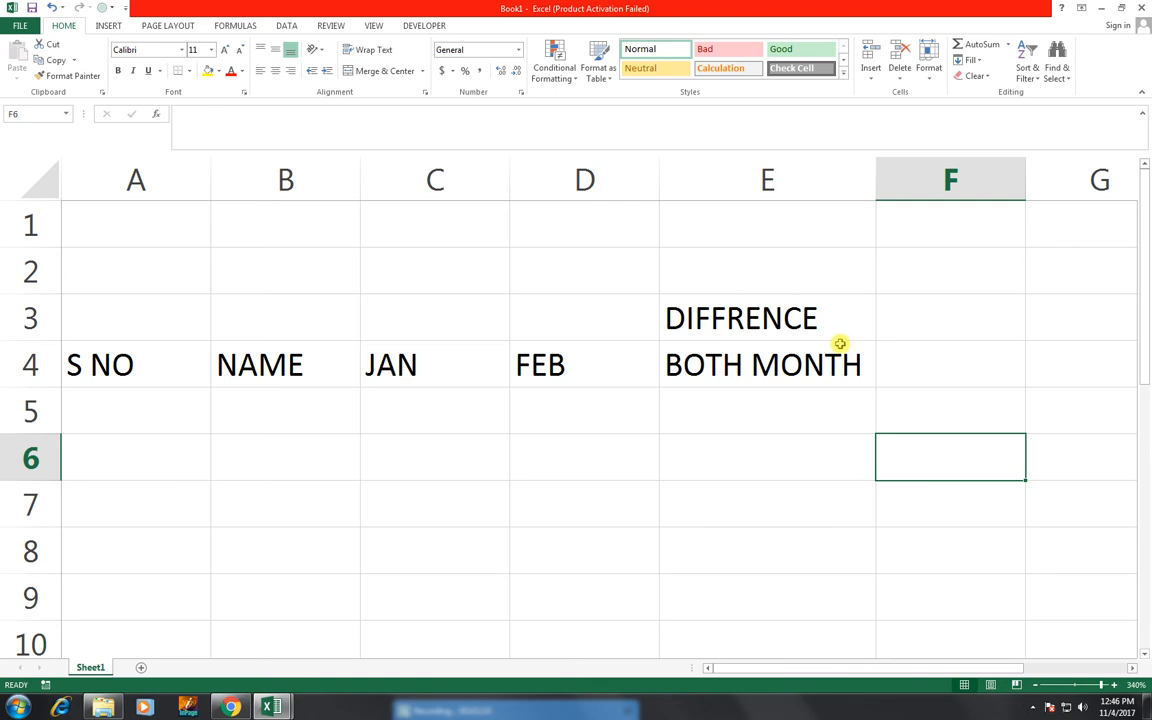
# Enter a two-line header in column F with GROWTH in F3 and BUSINESS in F4
pyautogui.click(931, 362)
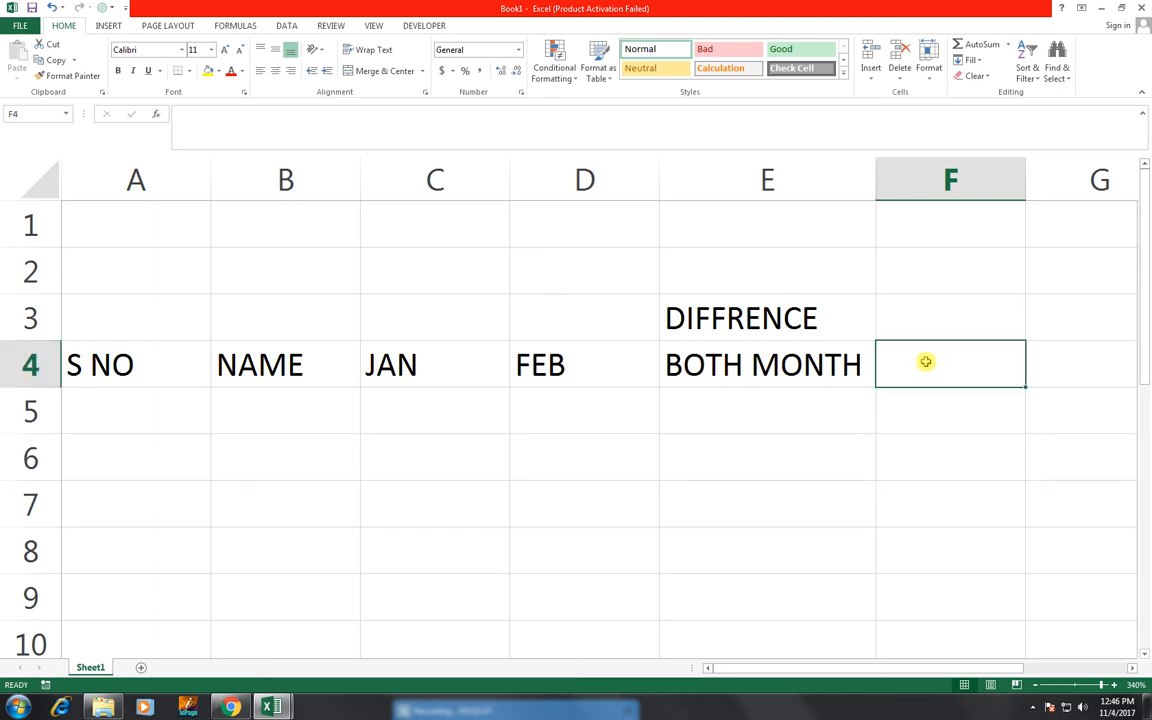
pyautogui.press('Up')
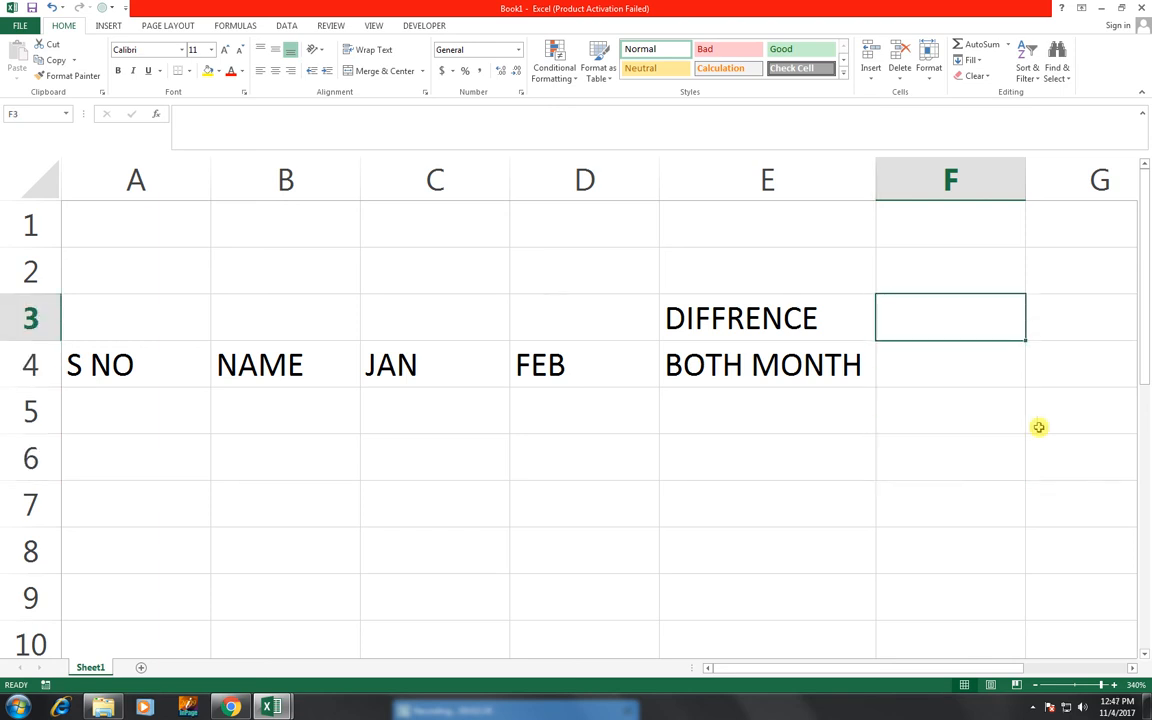
pyautogui.write('GROWTH')
pyautogui.press('Return')
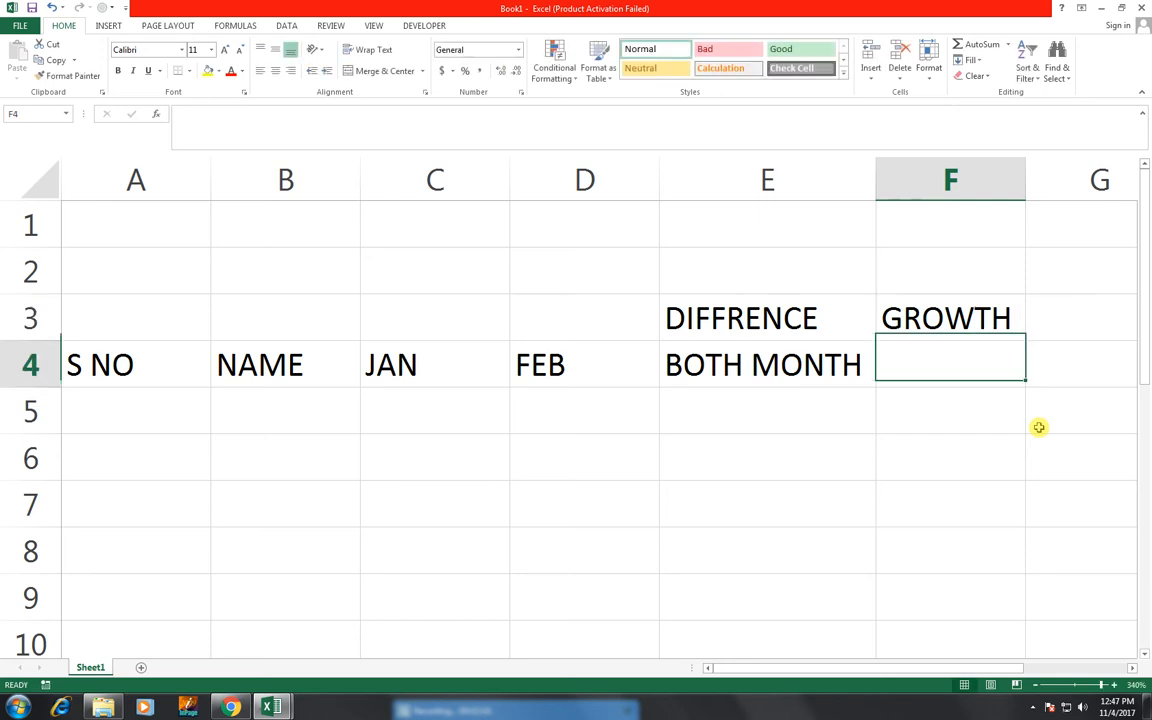
pyautogui.write('BUS')
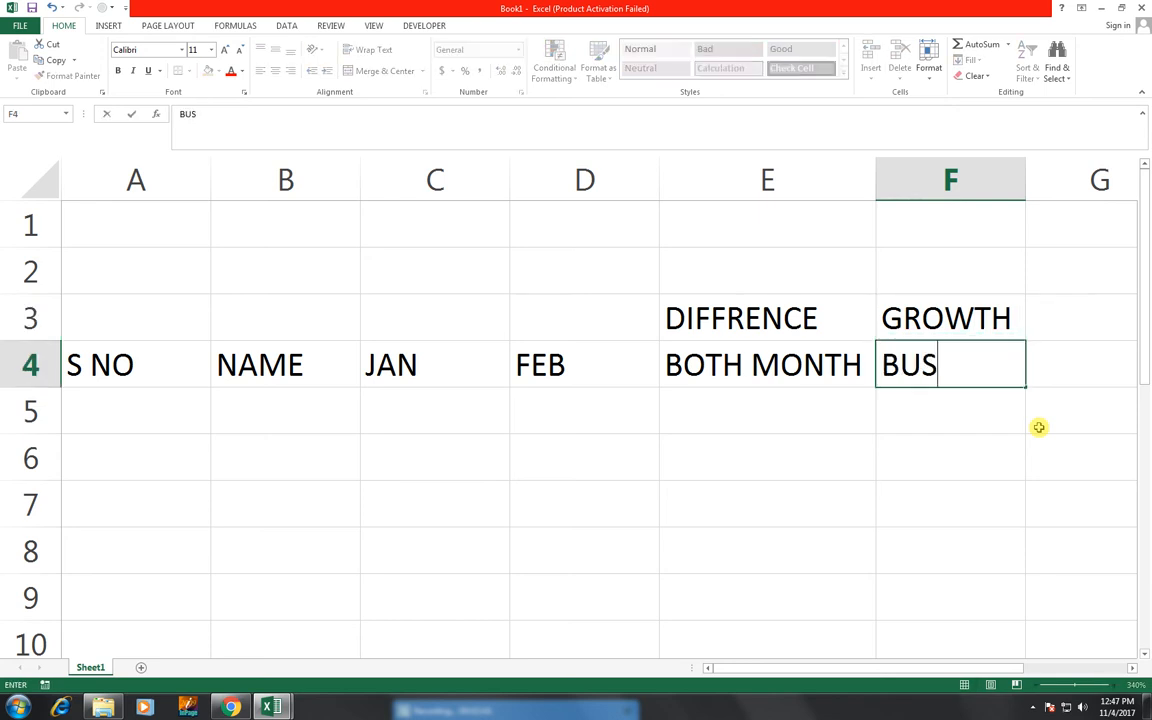
pyautogui.write('INESS')
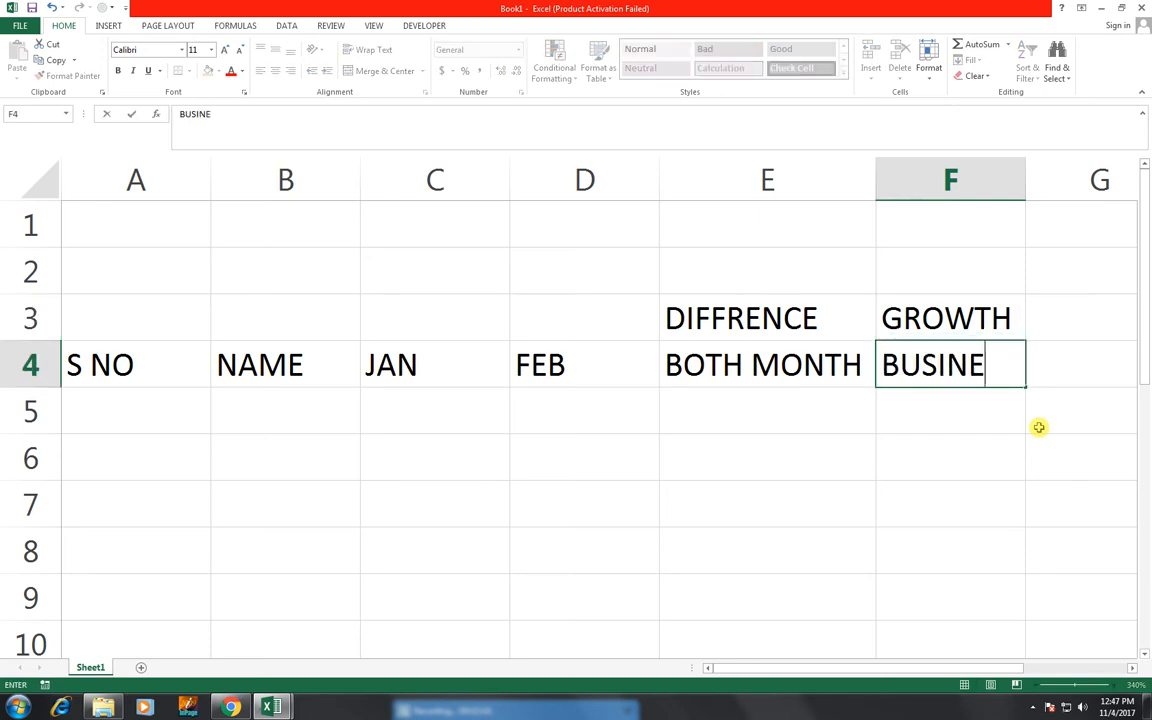
pyautogui.press('Return')
# Narrow column A slightly and fill the serial numbers 1 to 6 as a series in A5:A10
pyautogui.press('Left')
pyautogui.press('Left')
pyautogui.press('Left')
pyautogui.press('Left')
pyautogui.press('Left')
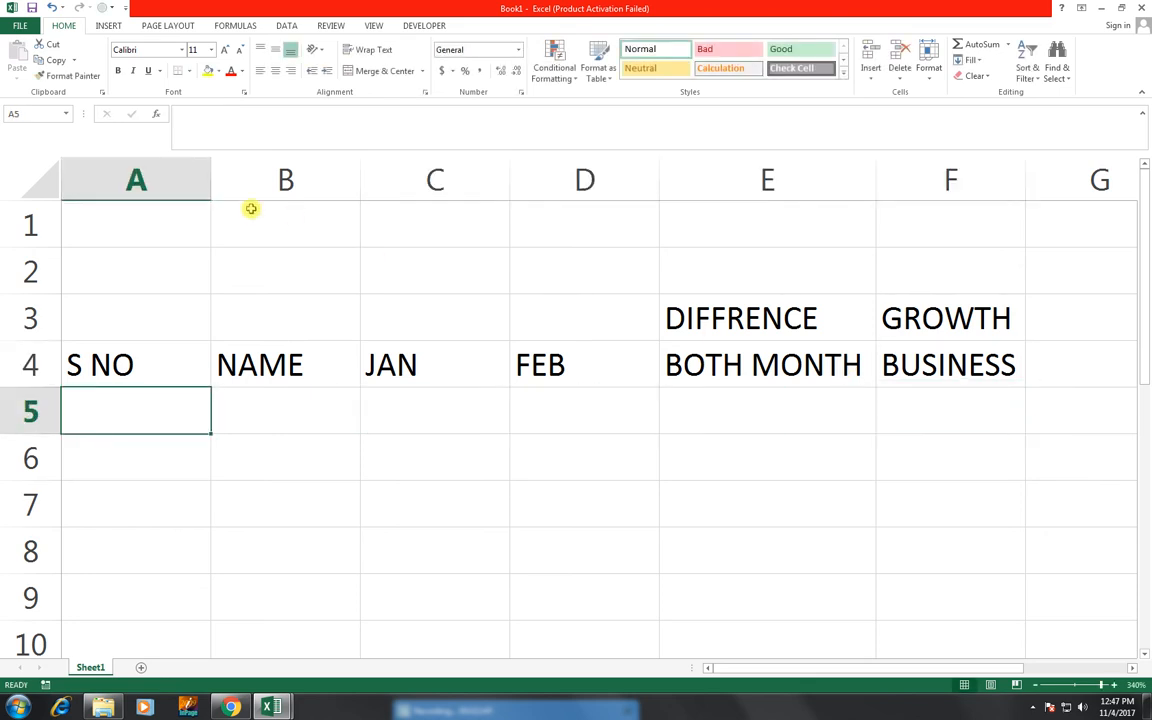
pyautogui.moveTo(211, 180); pyautogui.dragTo(203, 182)
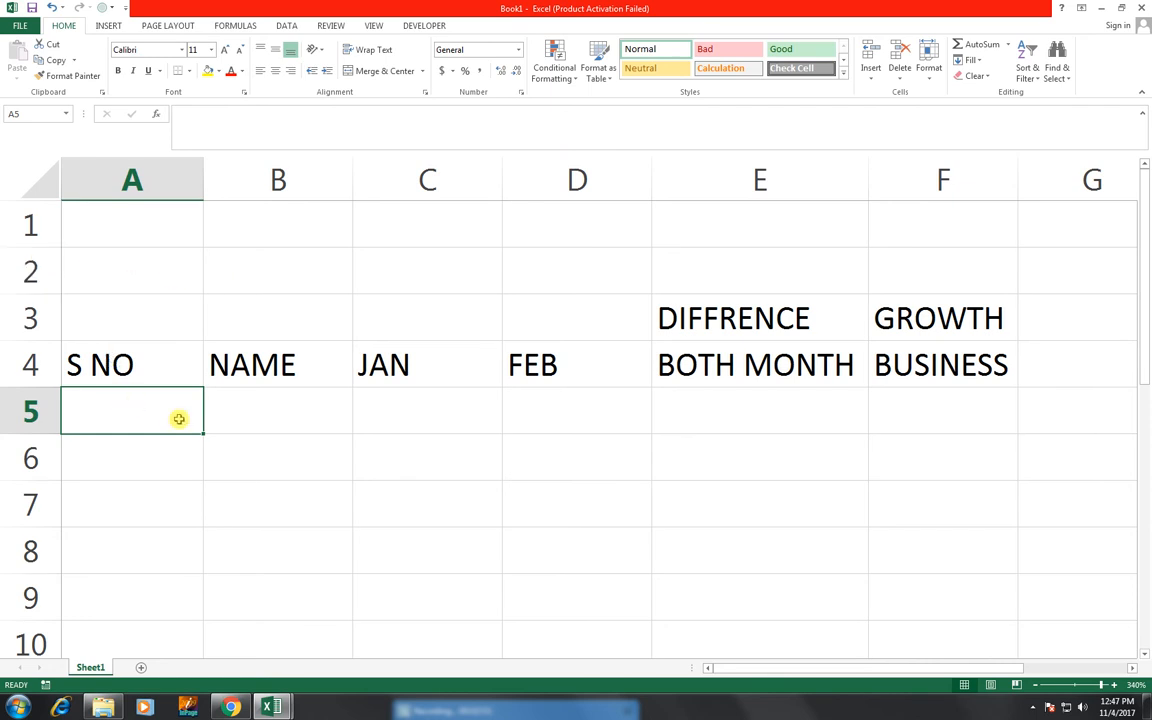
pyautogui.write('1')
pyautogui.click(212, 437)
pyautogui.click(199, 430)
pyautogui.moveTo(201, 433); pyautogui.dragTo(183, 643)
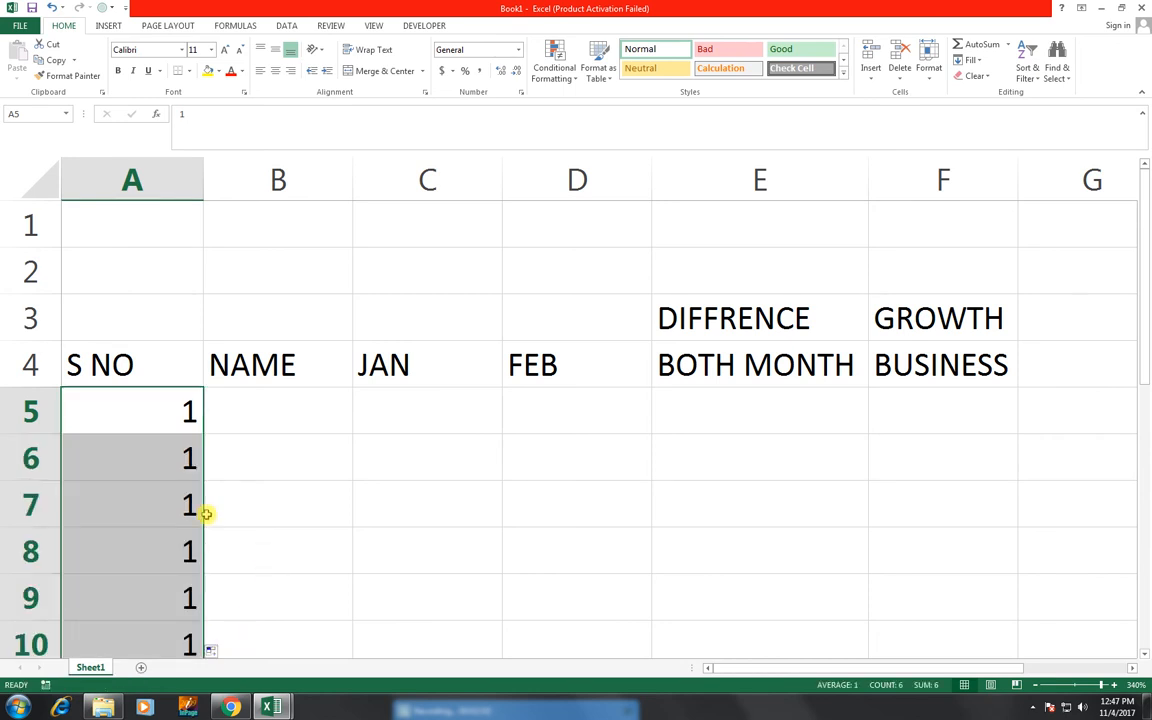
pyautogui.click(167, 406)
pyautogui.moveTo(203, 433); pyautogui.dragTo(200, 646)
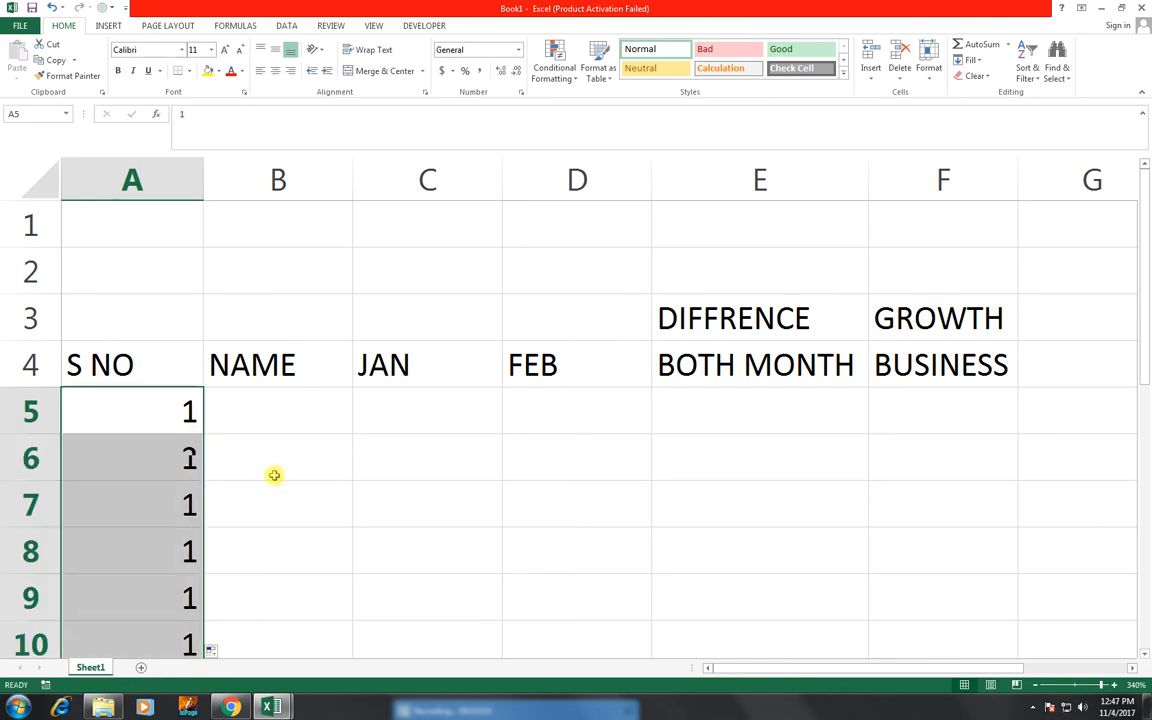
# Narrow column A further to suit the serial numbers and give columns B to F one equal width
pyautogui.moveTo(203, 178); pyautogui.dragTo(168, 180)
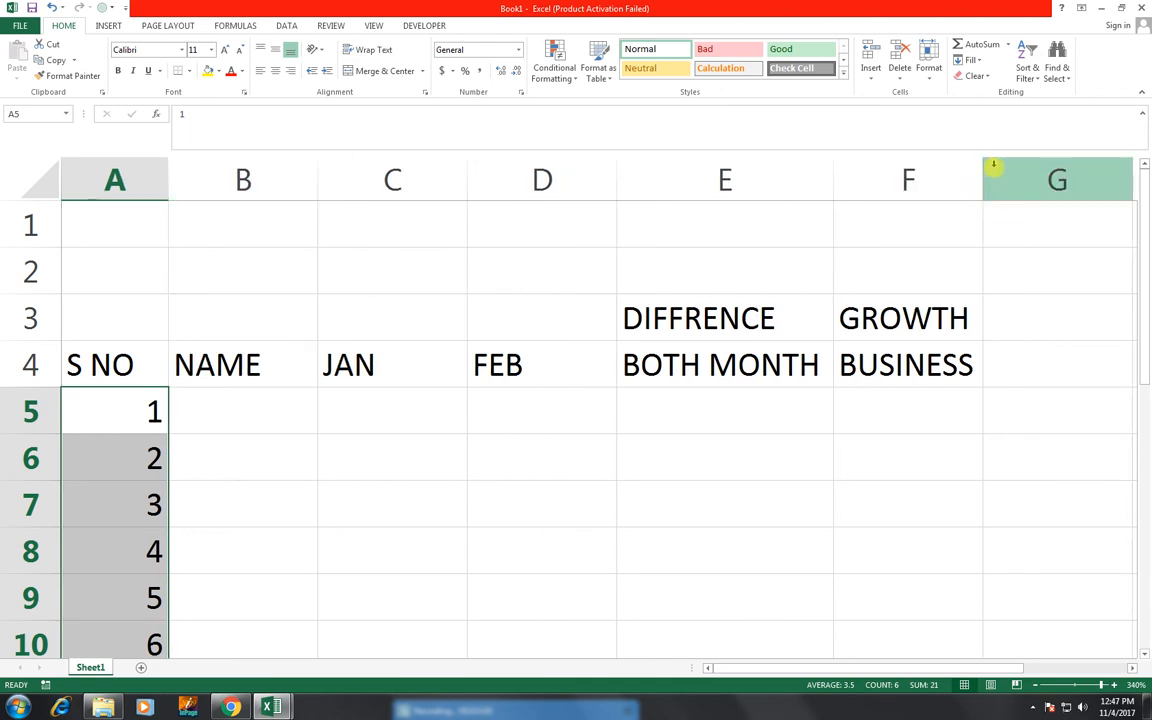
pyautogui.moveTo(270, 188); pyautogui.dragTo(686, 176)
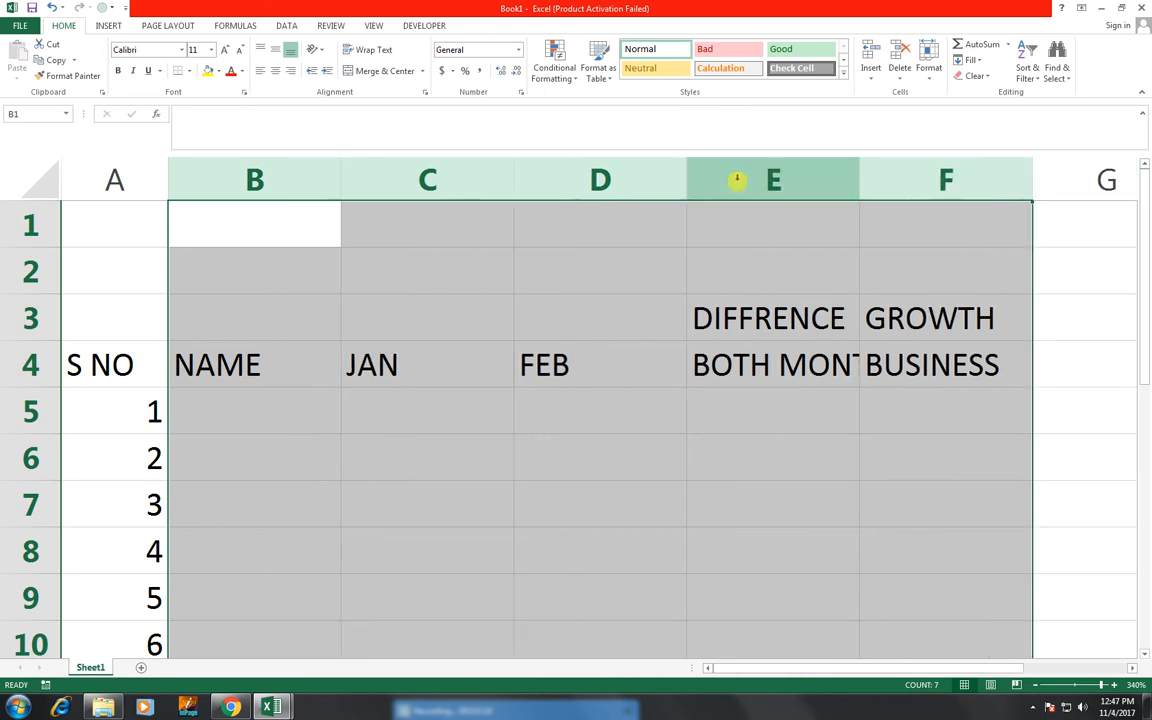
pyautogui.click(200, 355)
# Center the headers in A3:F4 horizontally and vertically, and widen column E to fit BOTH MONTH
pyautogui.moveTo(141, 321); pyautogui.dragTo(918, 368)
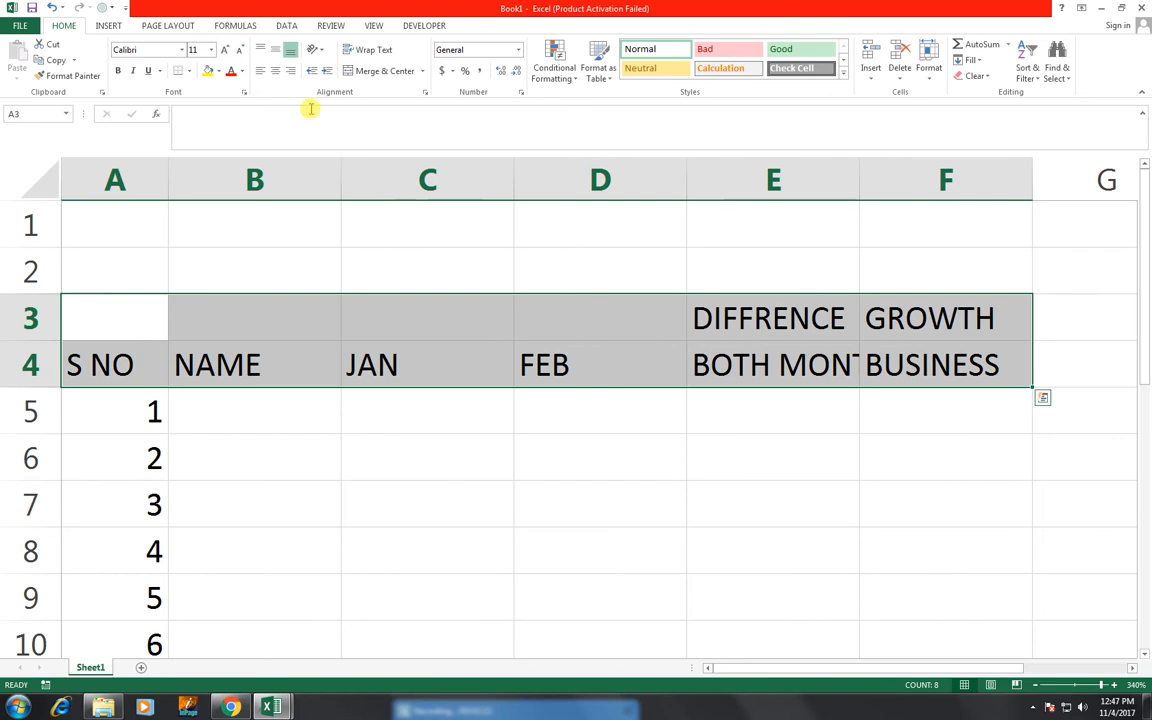
pyautogui.click(275, 70)
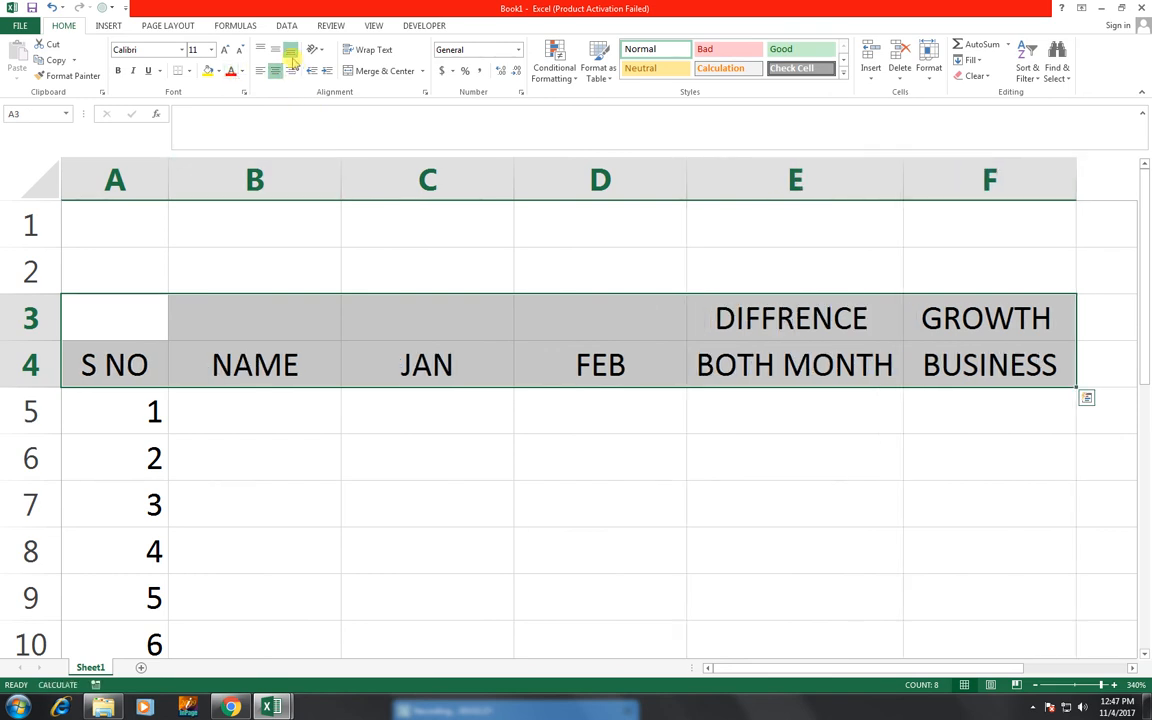
pyautogui.click(275, 50)
# Enter the names HONDA, PRADO and KHEBER in B5:B7
pyautogui.click(275, 411)
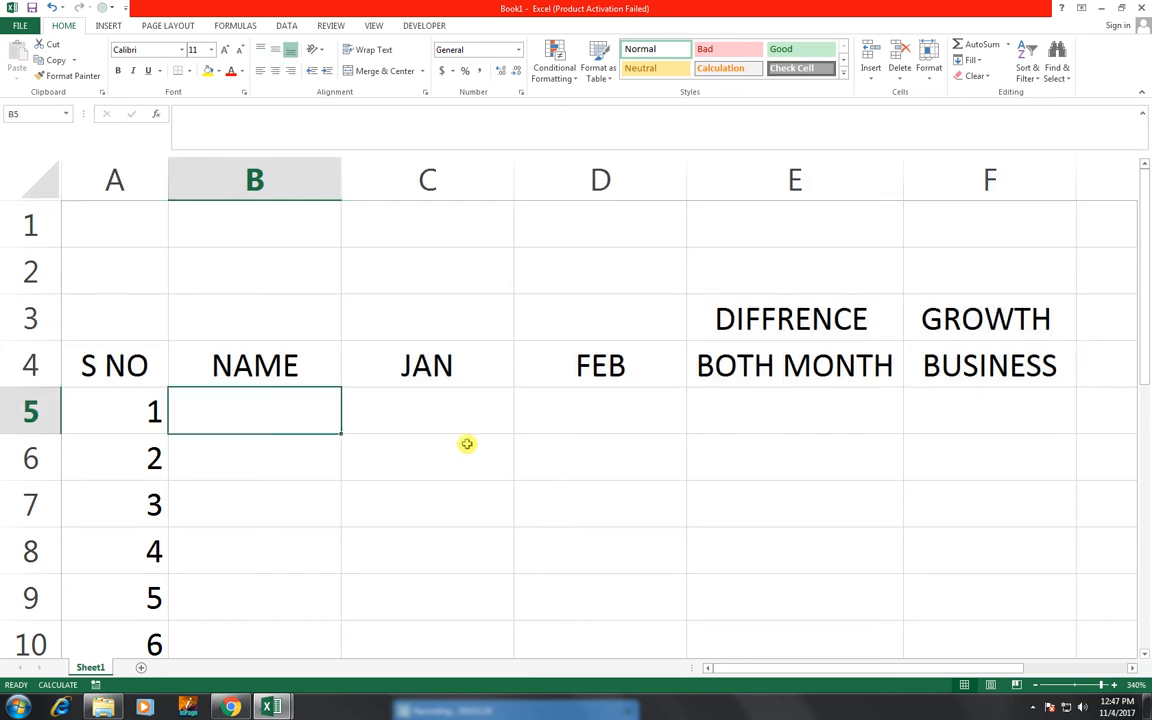
pyautogui.write('HO')
pyautogui.write('NDA')
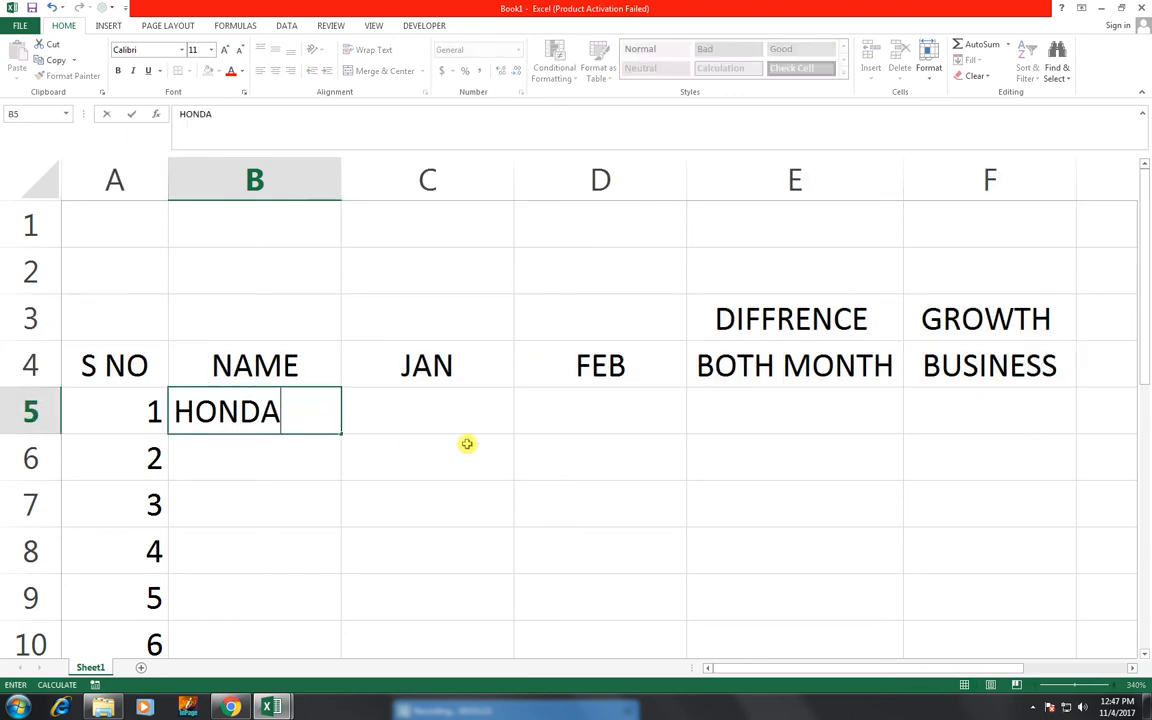
pyautogui.press('Return')
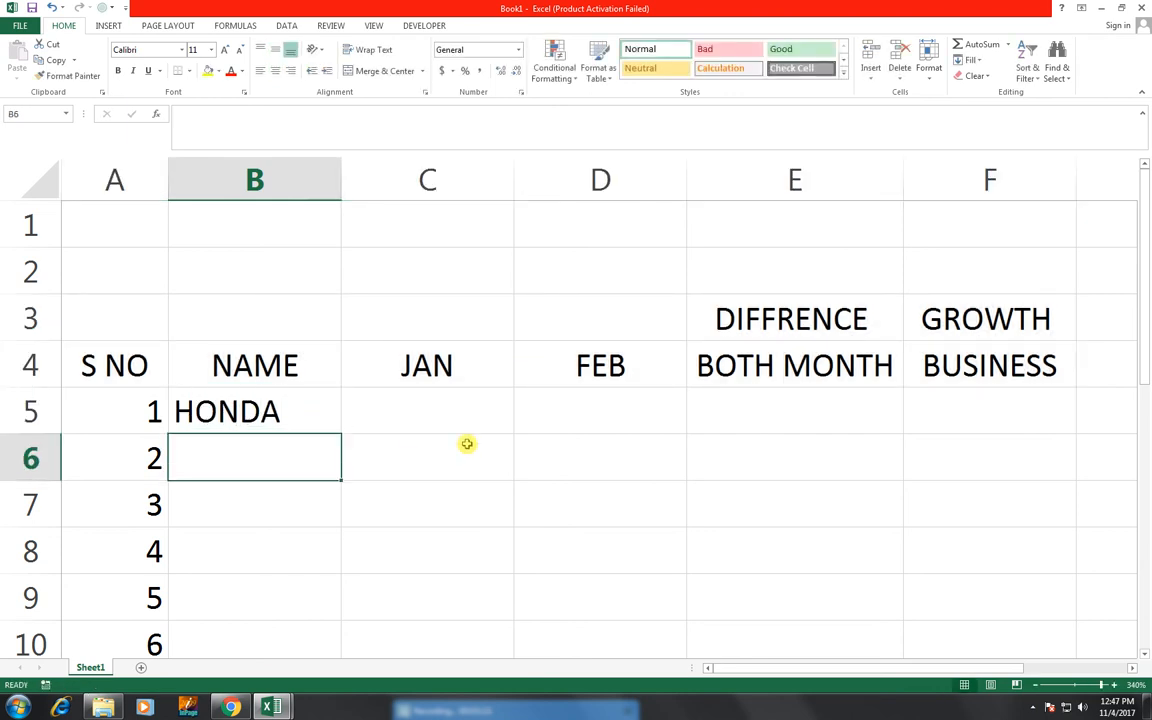
pyautogui.write('PRADO')
pyautogui.press('Return')
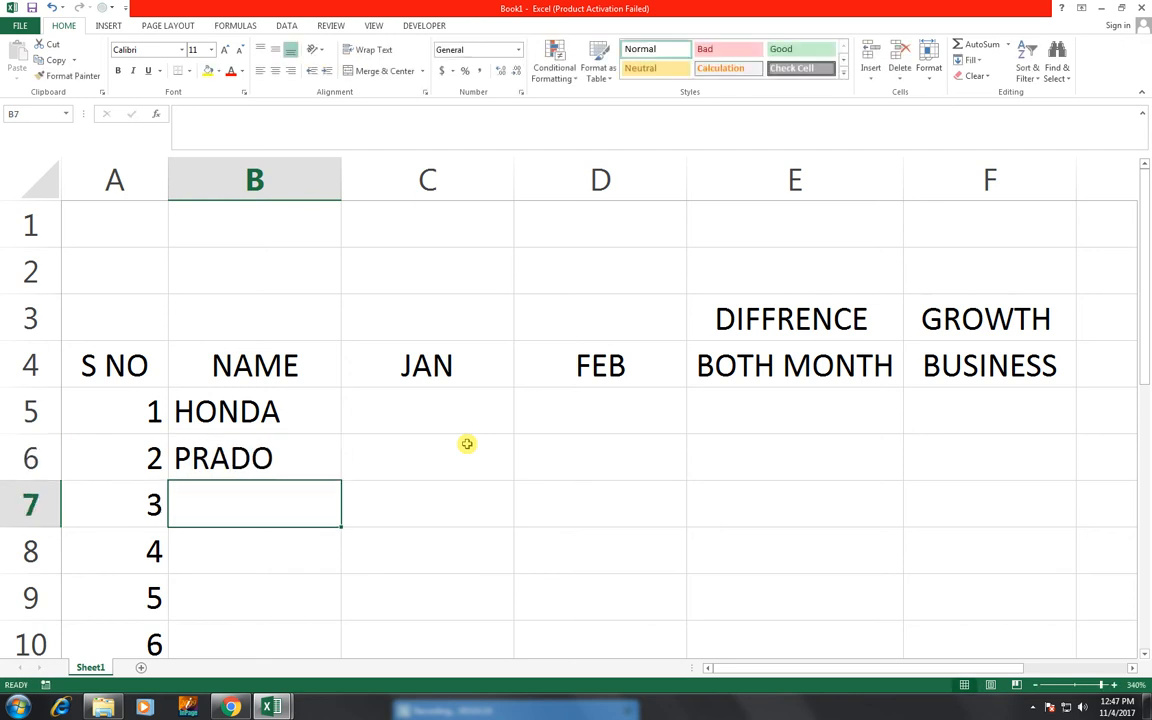
pyautogui.write('KHE')
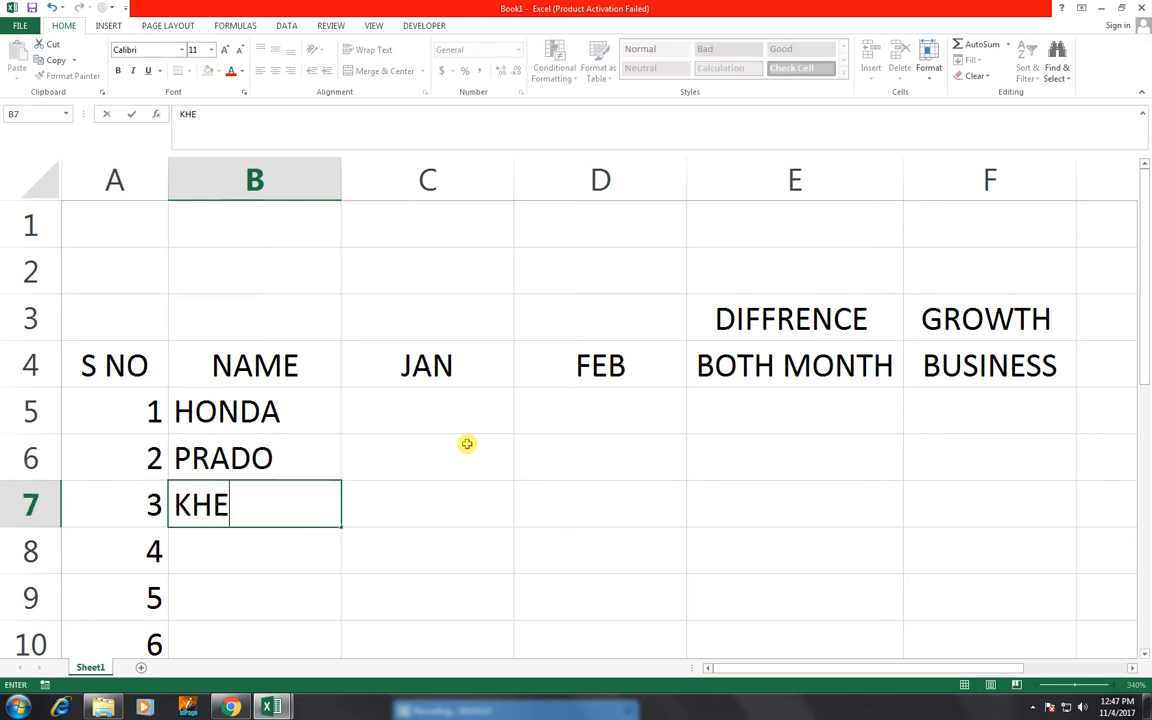
pyautogui.write('BER')
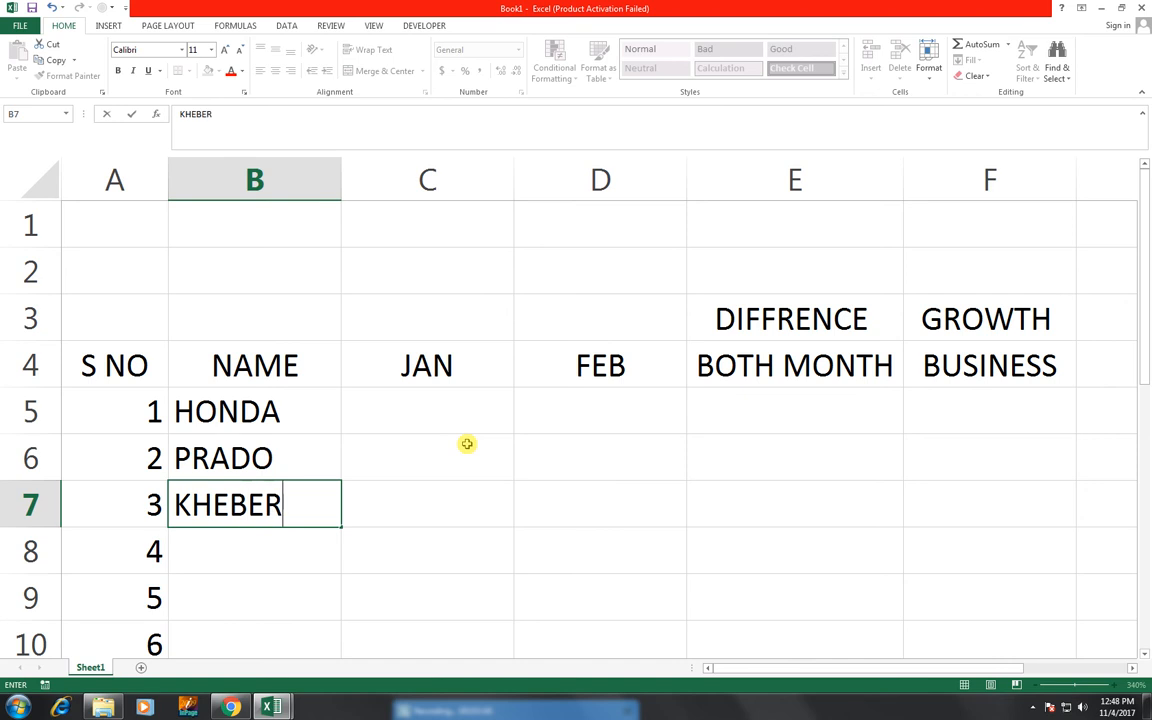
pyautogui.press('Return')
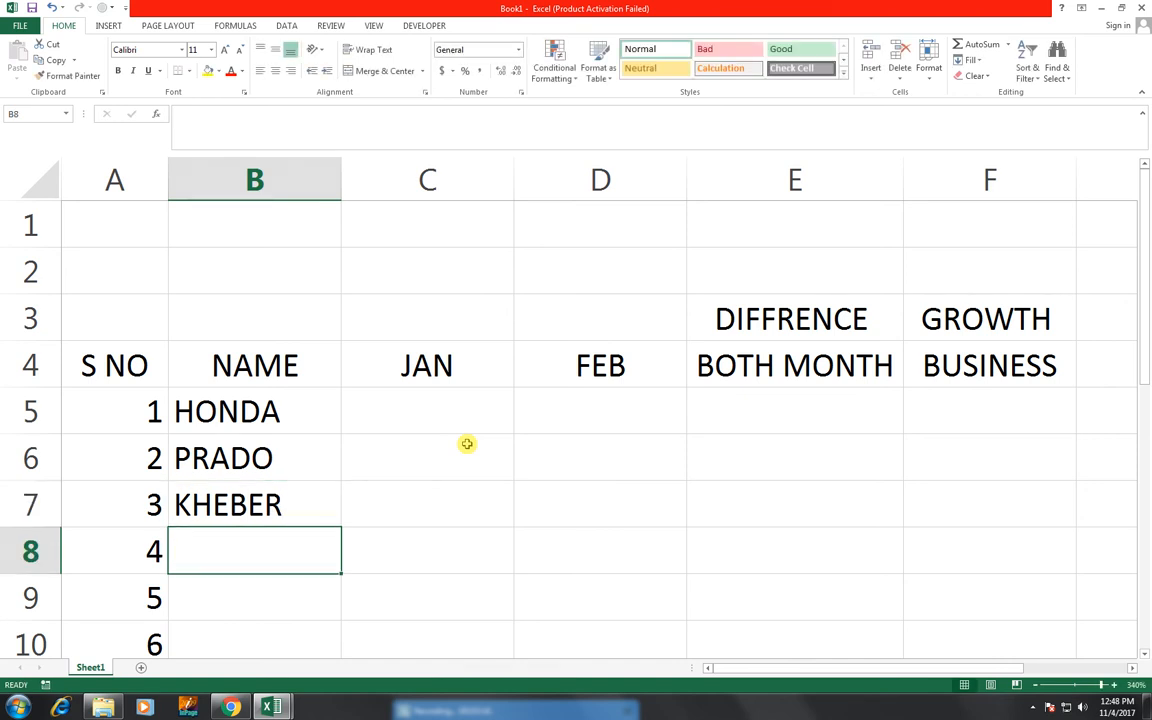
# Enter the names TOYOTA, COROLLA and MERCEDES in B8:B10, and select C5 for the January figures
pyautogui.write('TOYOTA')
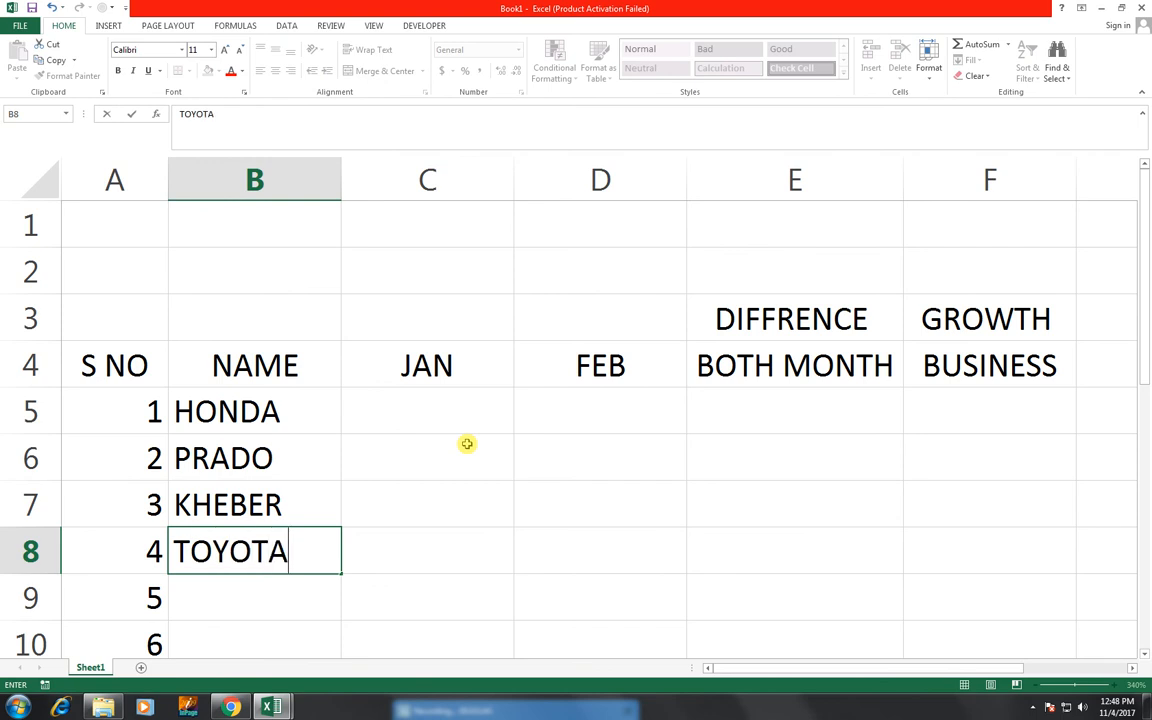
pyautogui.press('Return')
pyautogui.write('COL')
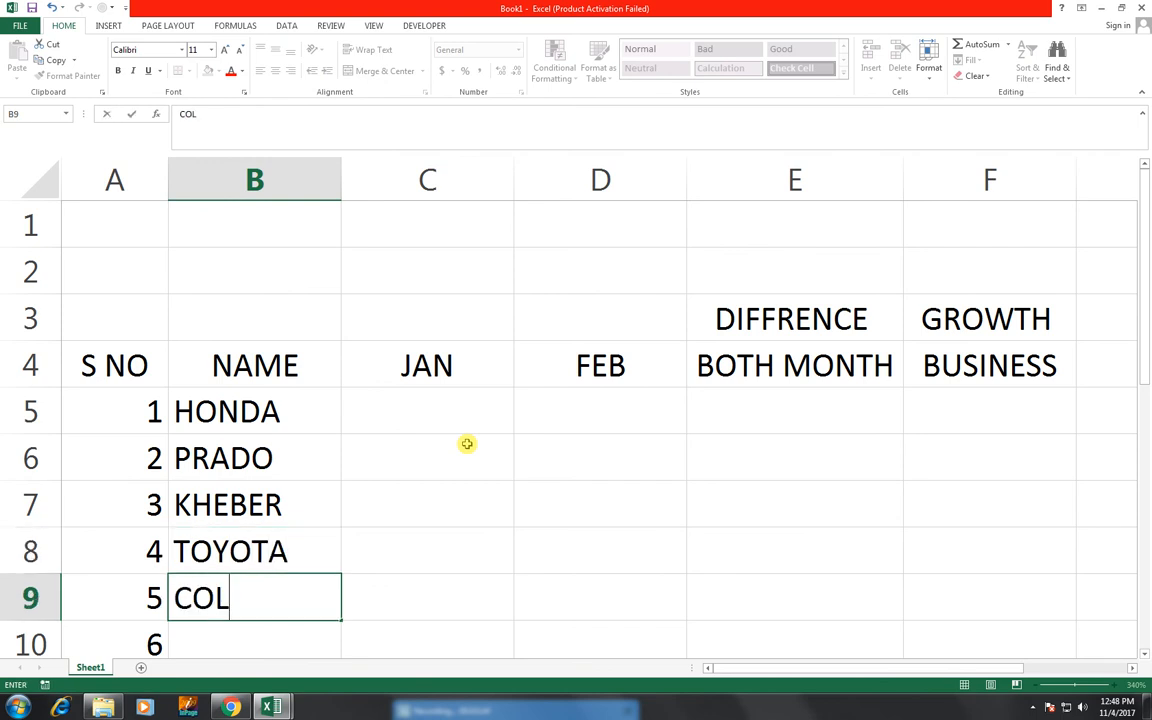
pyautogui.press('BackSpace')
pyautogui.write('ROLLA')
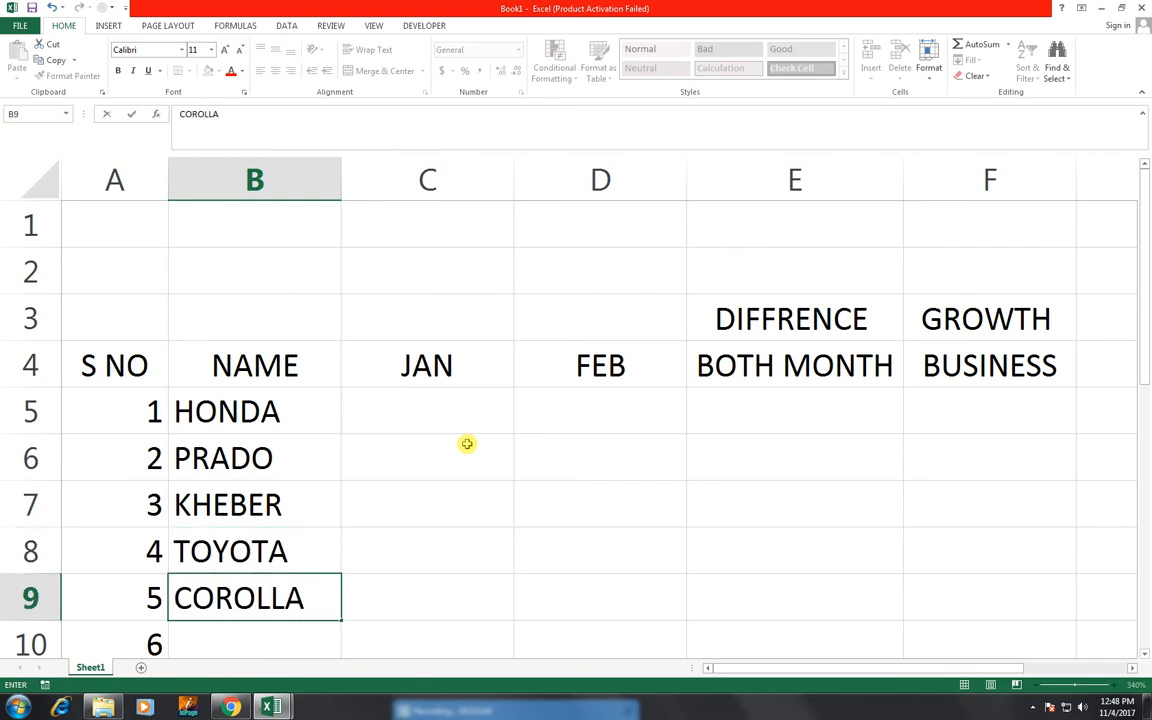
pyautogui.press('Return')
pyautogui.write('MER')
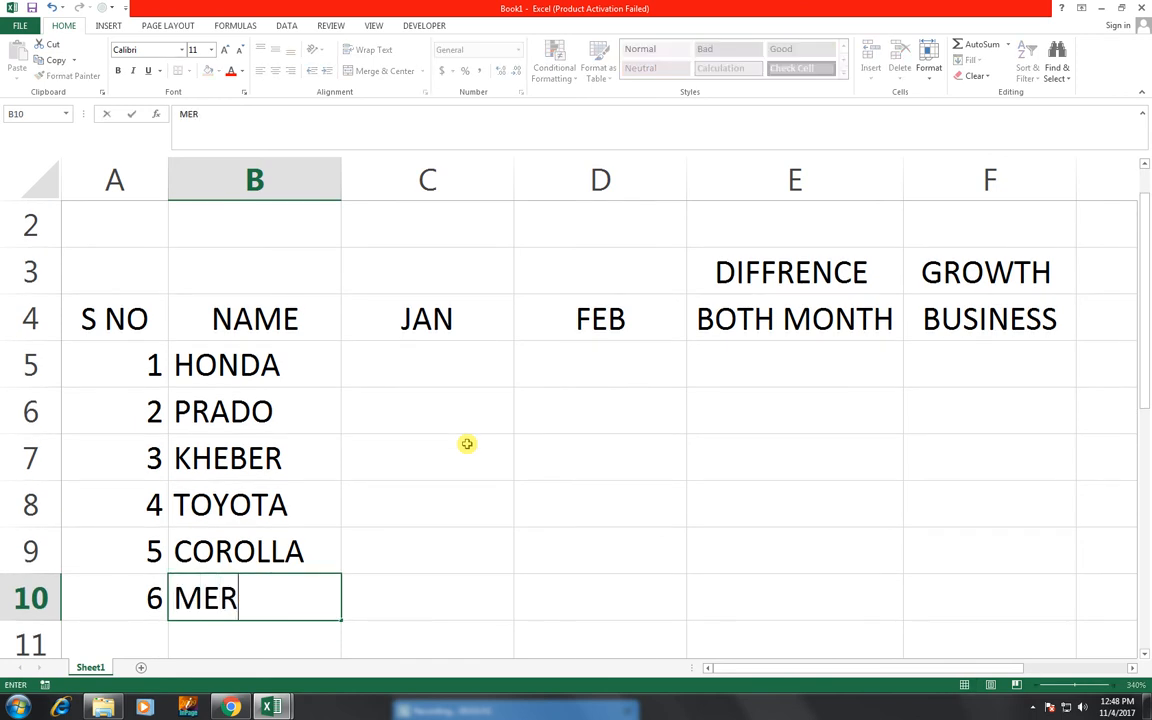
pyautogui.write('CEDES')
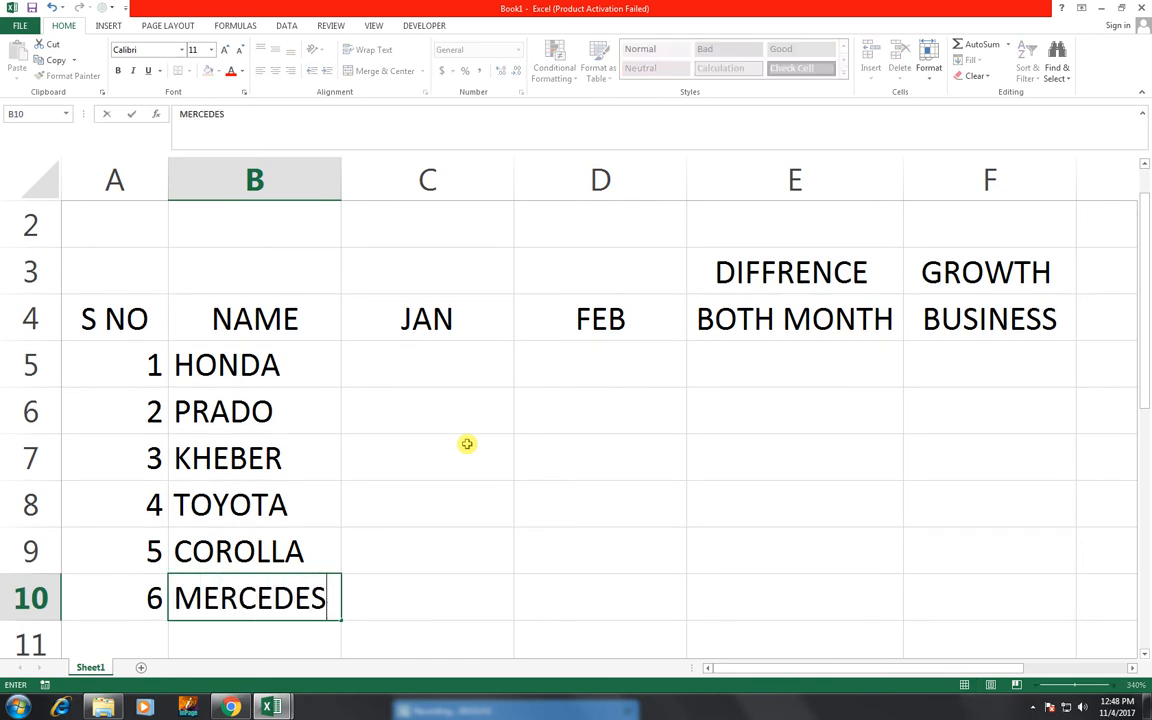
pyautogui.press('Up')
pyautogui.scroll(1, 450, 430)
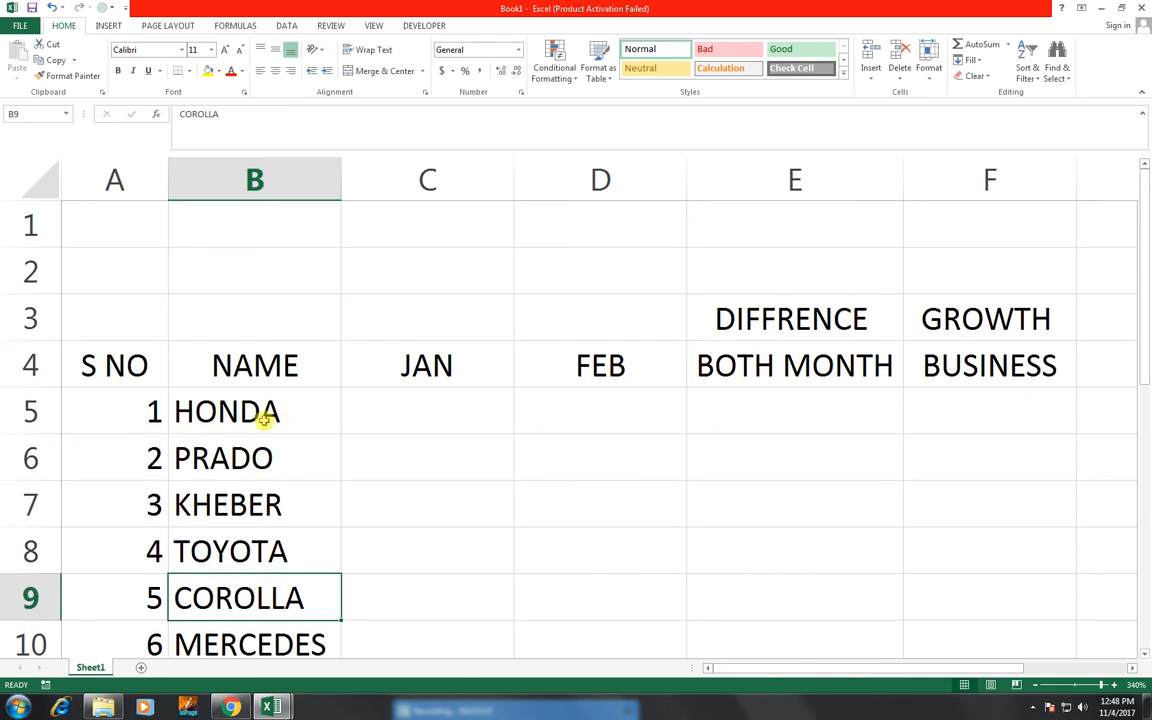
pyautogui.moveTo(255, 412); pyautogui.dragTo(260, 600)
pyautogui.click(502, 405)
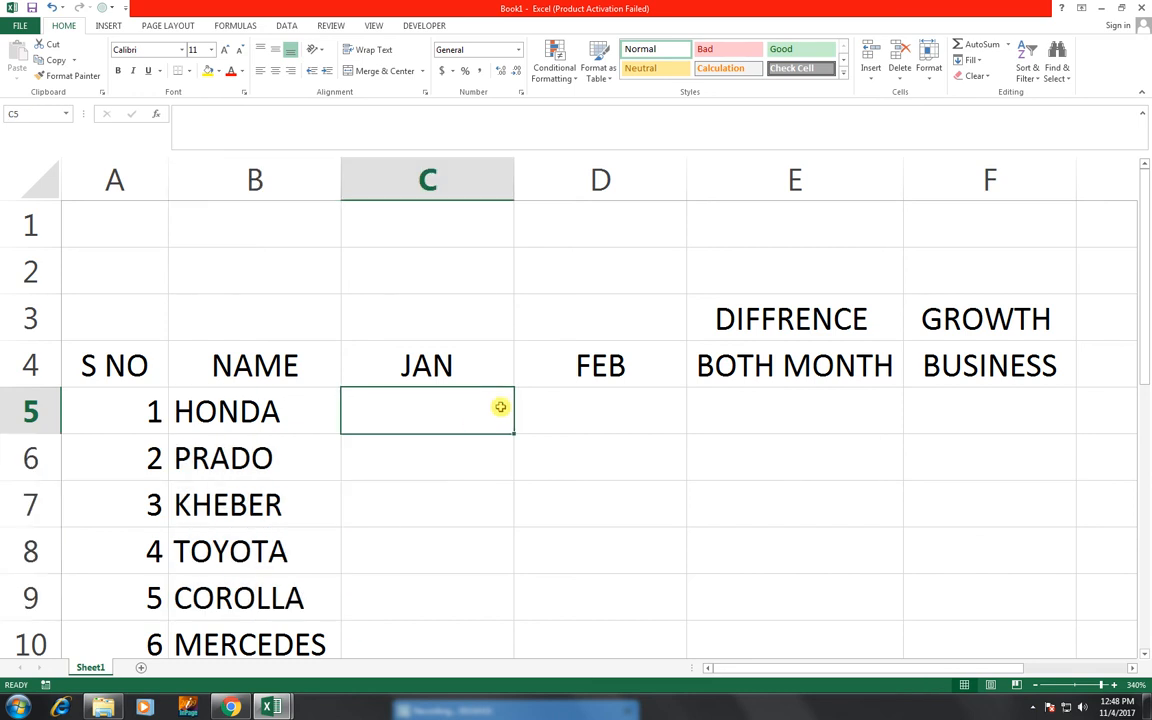
pyautogui.write('2')
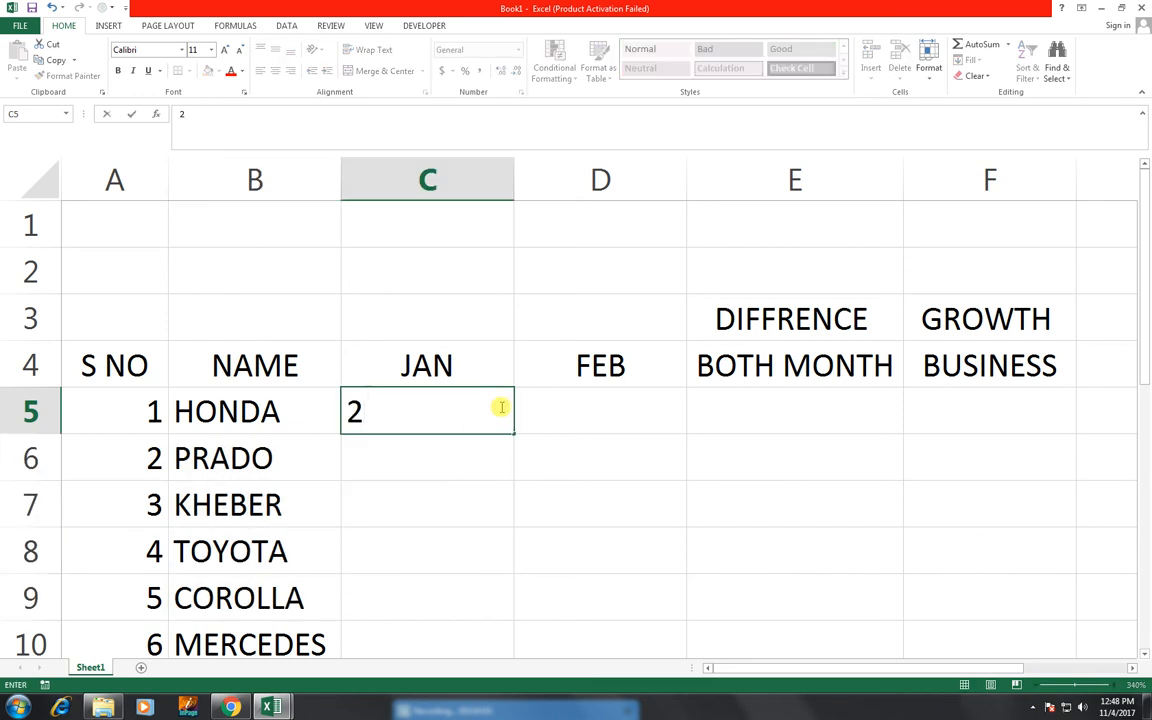
pyautogui.write('20000')
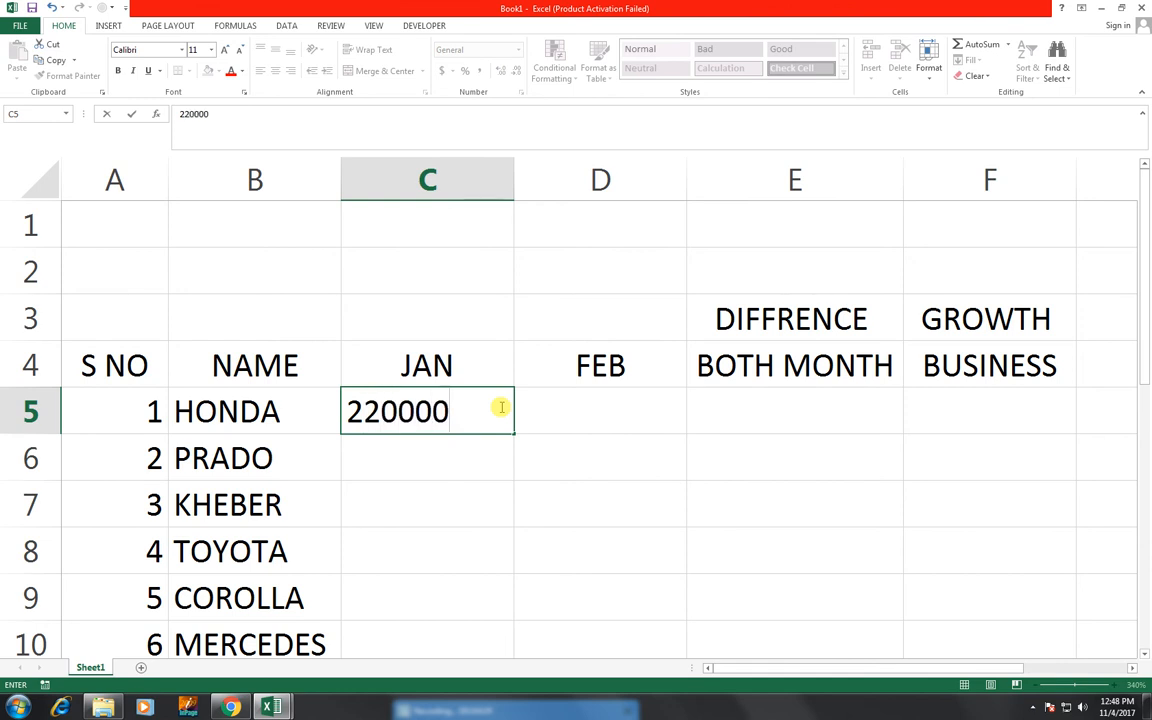
pyautogui.press('BackSpace')
pyautogui.press('BackSpace')
pyautogui.press('BackSpace')
pyautogui.press('BackSpace')
pyautogui.press('BackSpace')
pyautogui.press('BackSpace')
pyautogui.write('000')
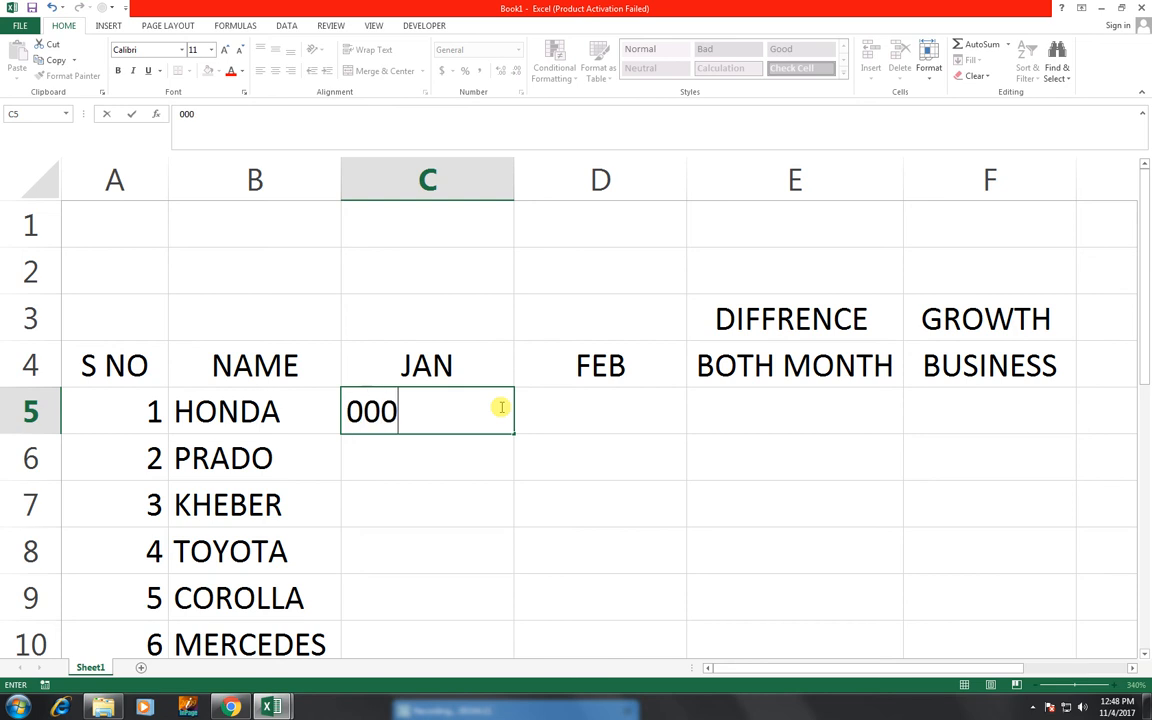
pyautogui.write('0')
pyautogui.press('BackSpace')
pyautogui.press('BackSpace')
pyautogui.press('BackSpace')
pyautogui.press('BackSpace')
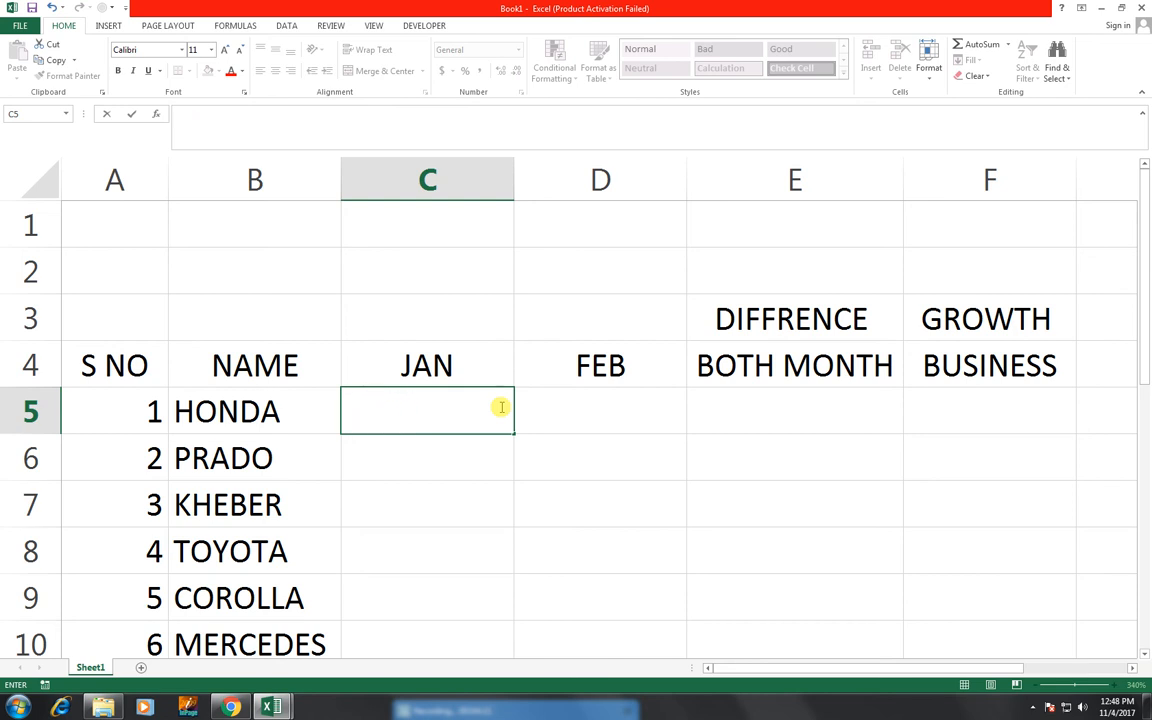
# Enter the January figures 200000, 5000000 and 500000 for HONDA, PRADO and KHEBER in C5:C7
pyautogui.write('200000')
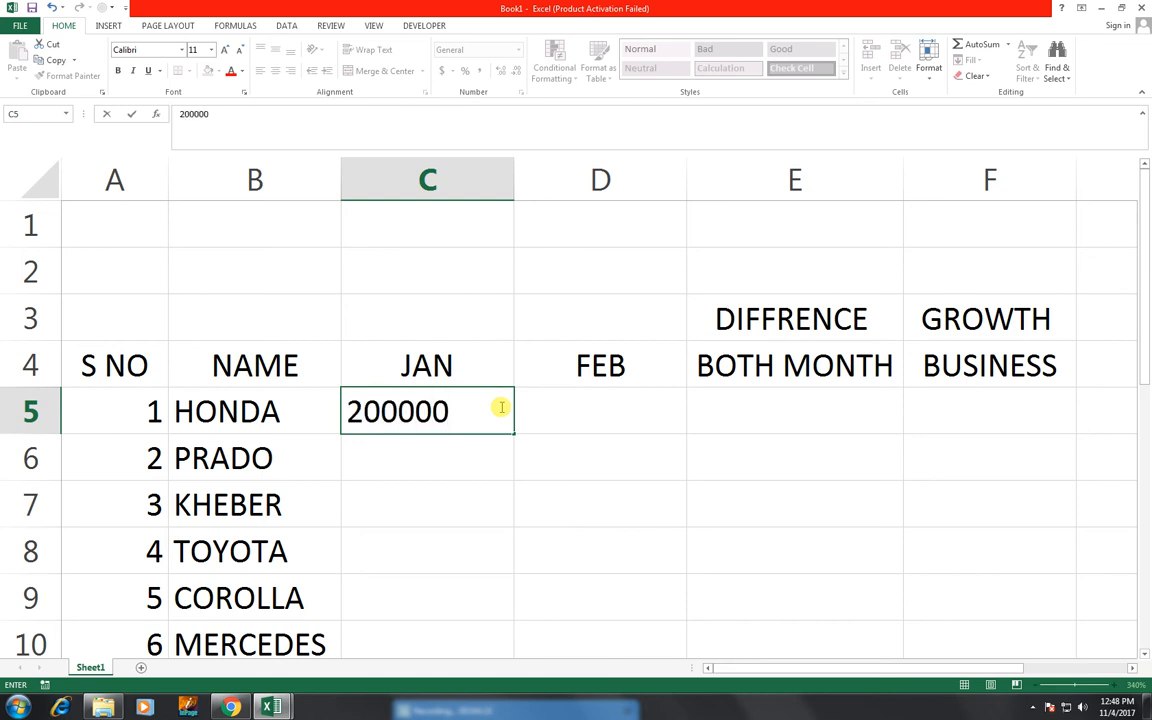
pyautogui.press('Return')
pyautogui.write('50000')
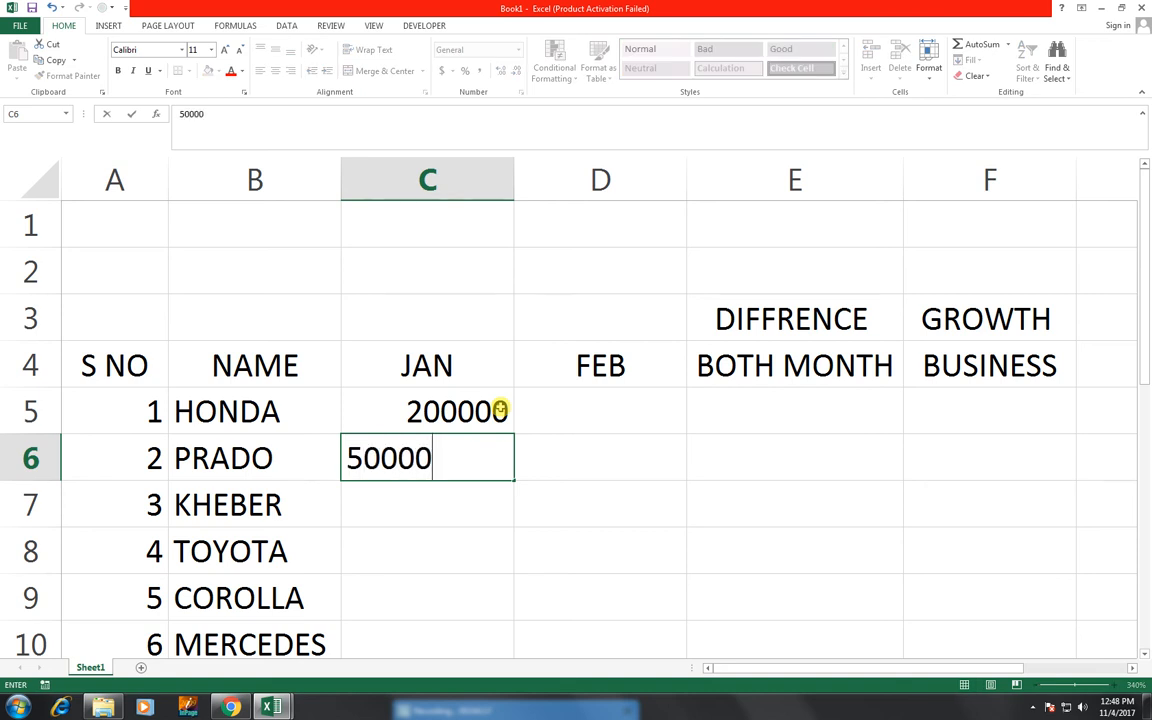
pyautogui.write('00')
pyautogui.press('Return')
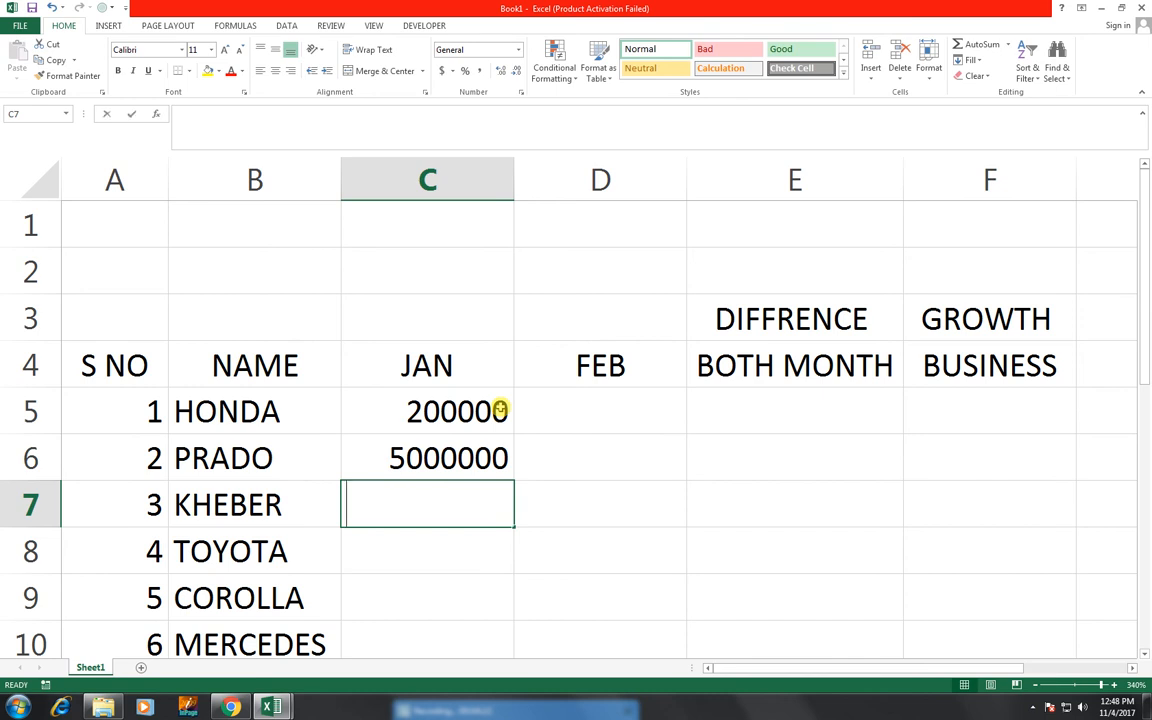
pyautogui.write('5000')
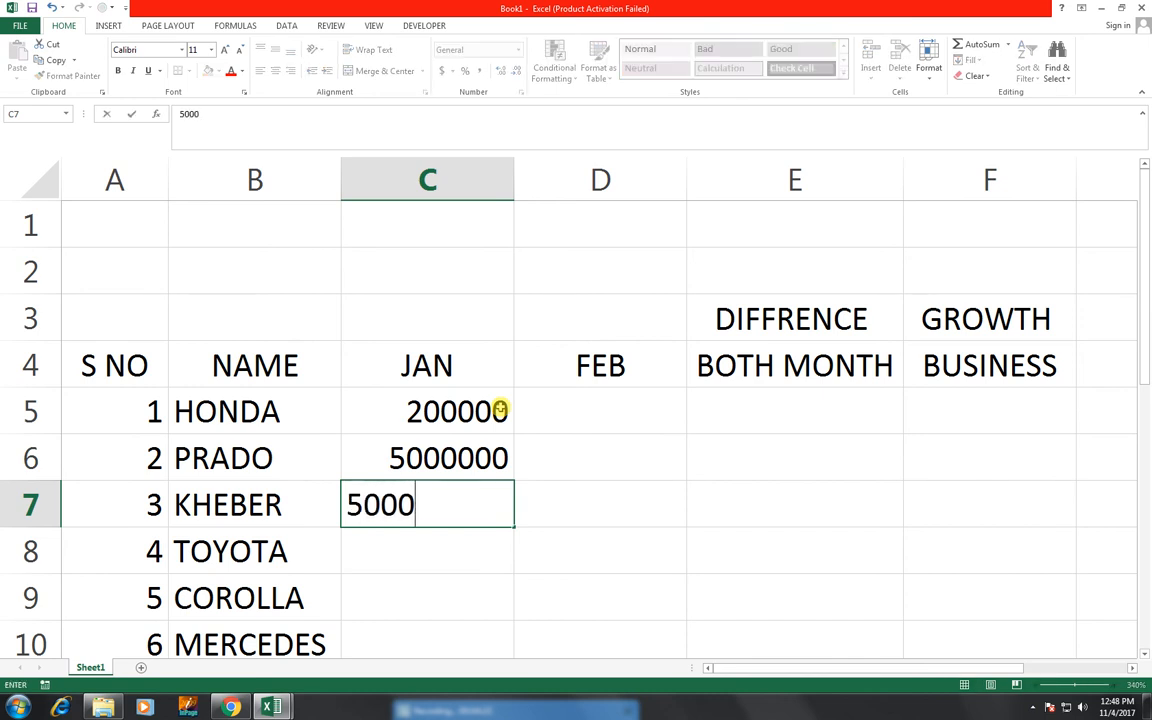
pyautogui.write('00')
pyautogui.press('Return')
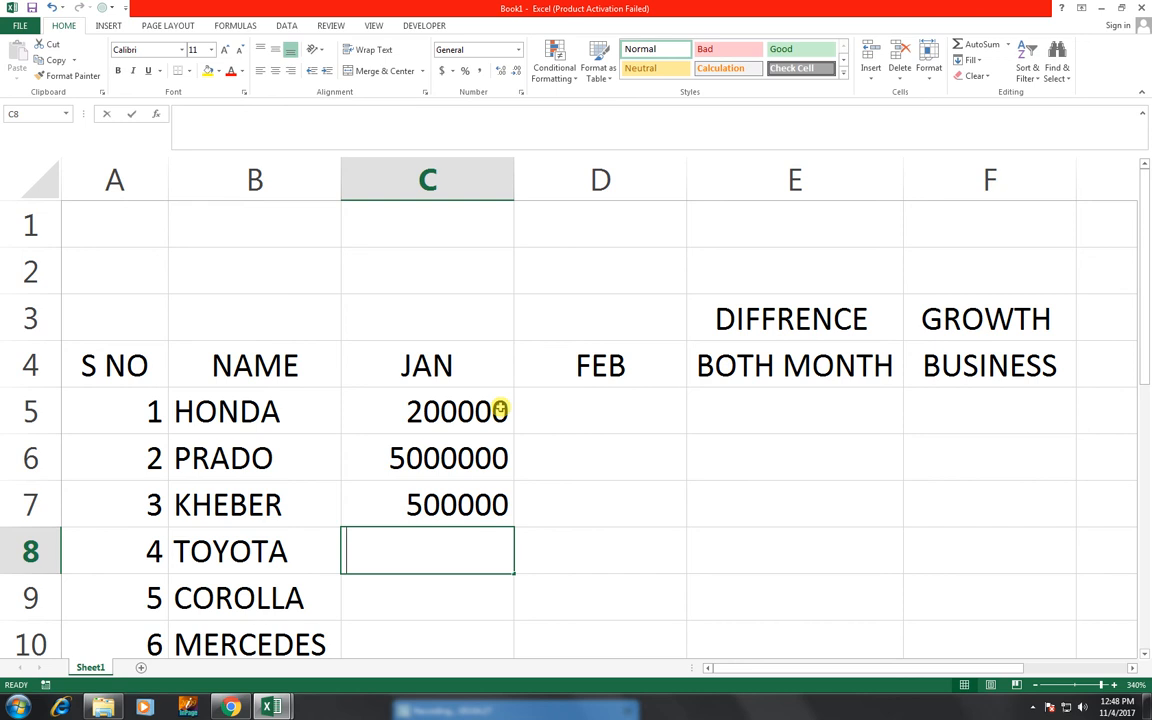
# Enter the January figures 1500000, 2000000 and 6000000 for TOYOTA, COROLLA and MERCEDES in C8:C10
pyautogui.write('1500000')
pyautogui.press('Return')
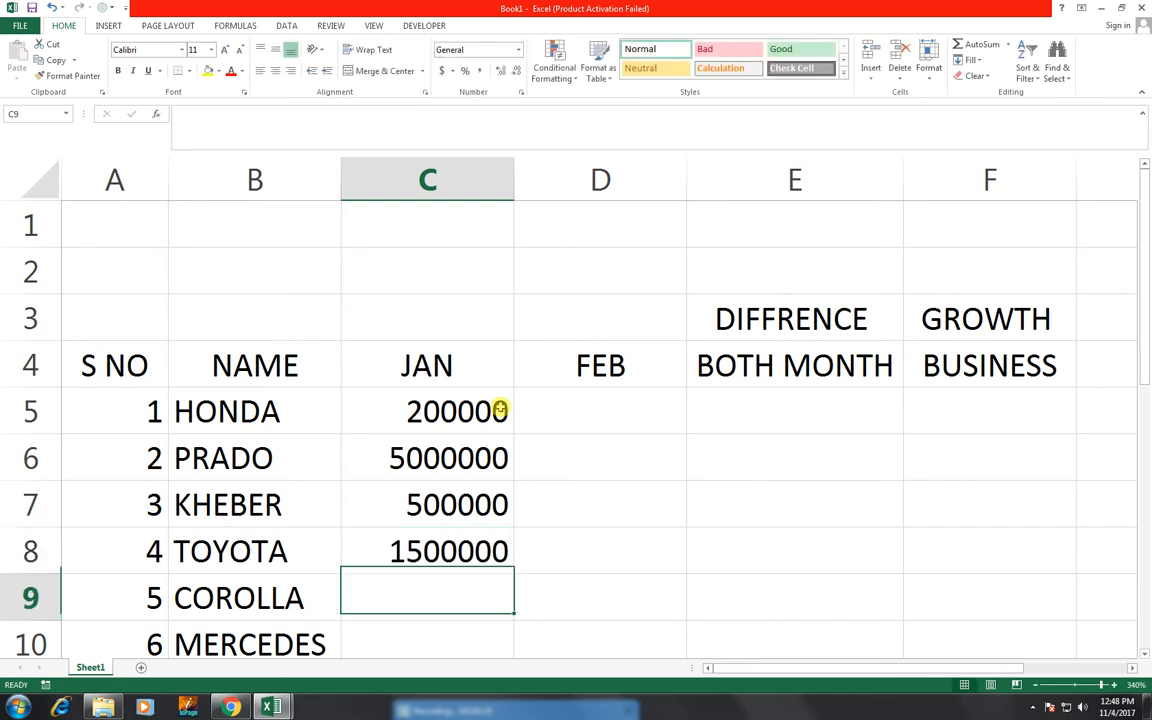
pyautogui.write('200000')
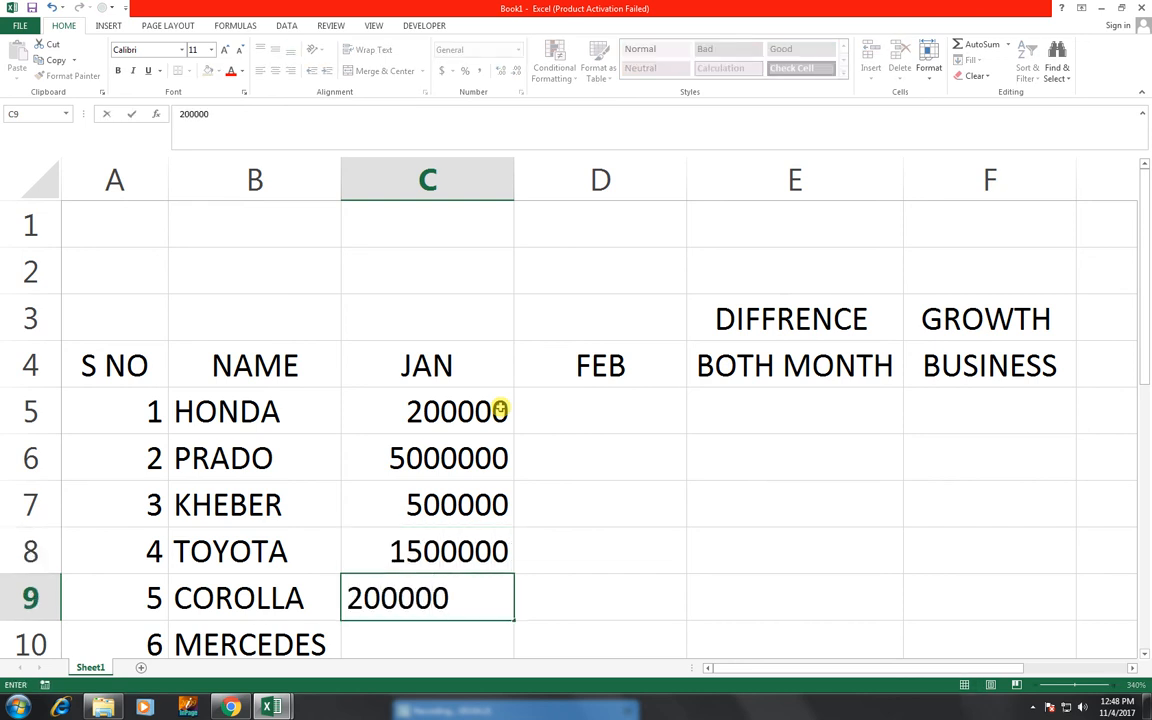
pyautogui.write('0')
pyautogui.press('Return')
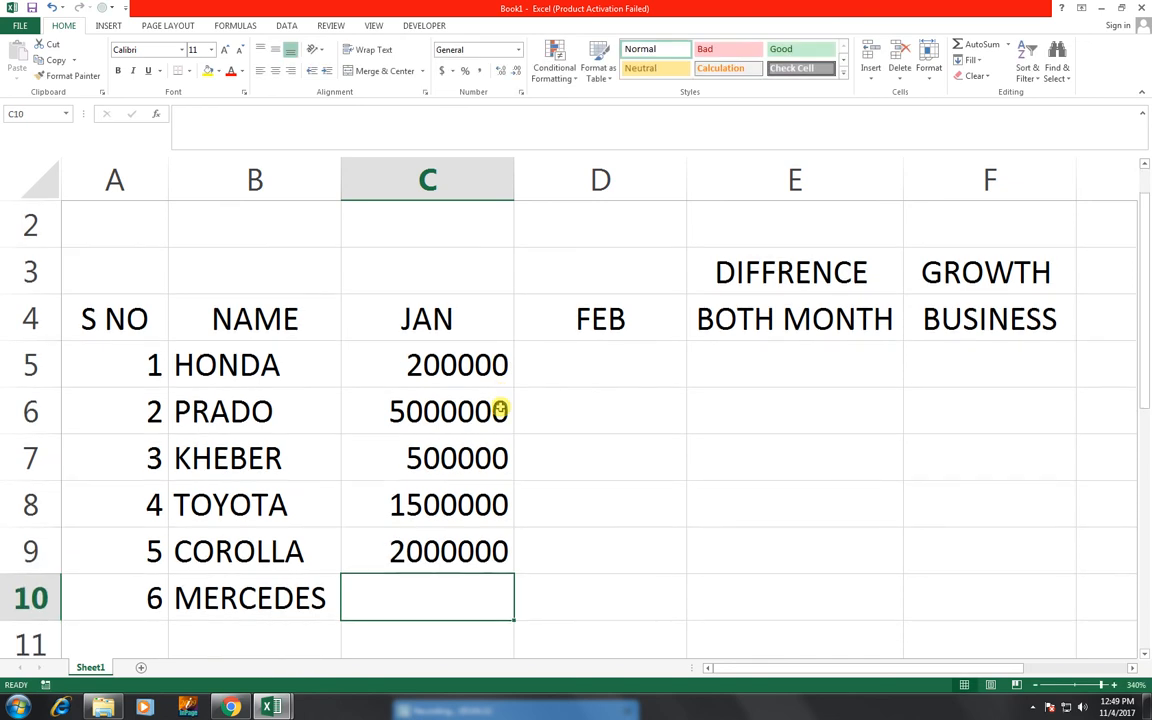
pyautogui.write('6000')
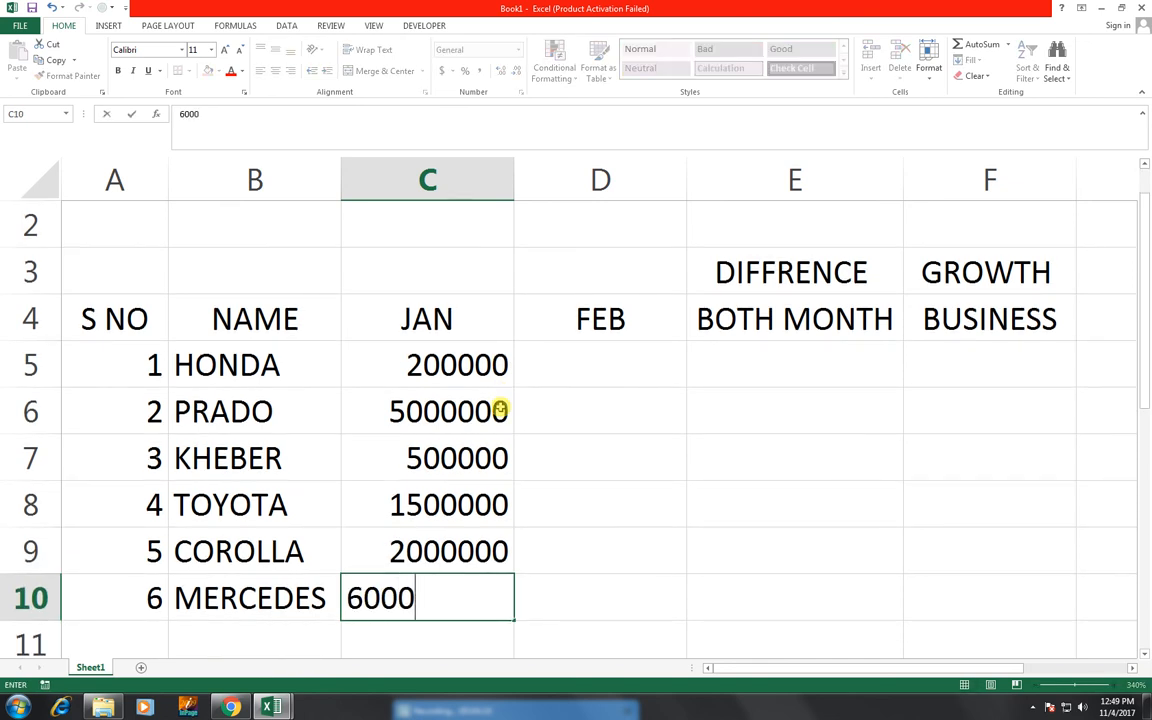
pyautogui.write('000')
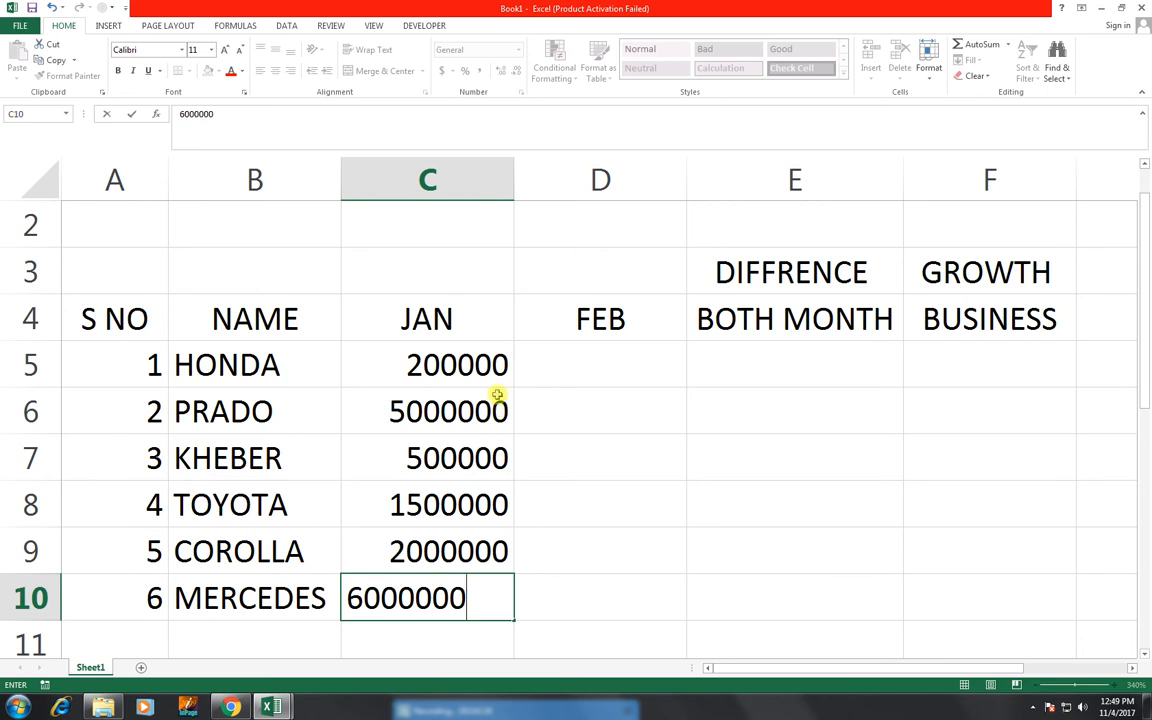
# Enter the February figures 300000, 6000000 and 400000 for HONDA, PRADO and KHEBER in D5:D7
pyautogui.scroll(1, 540, 410)
pyautogui.click(591, 419)
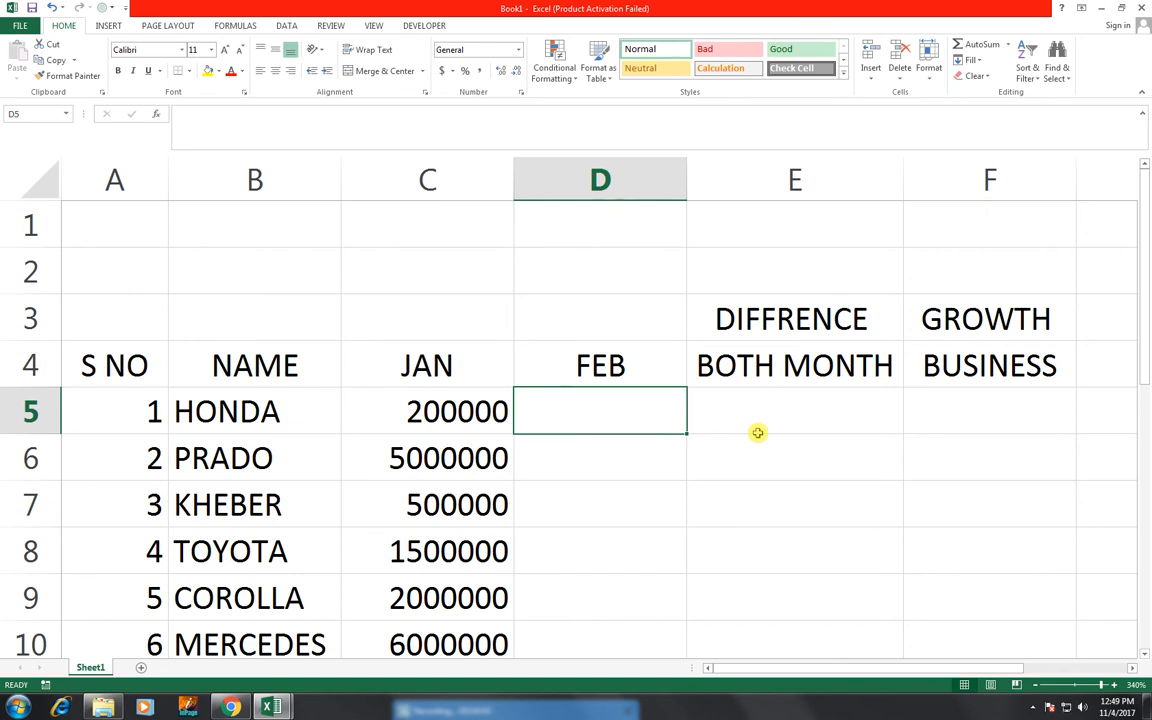
pyautogui.write('30000')
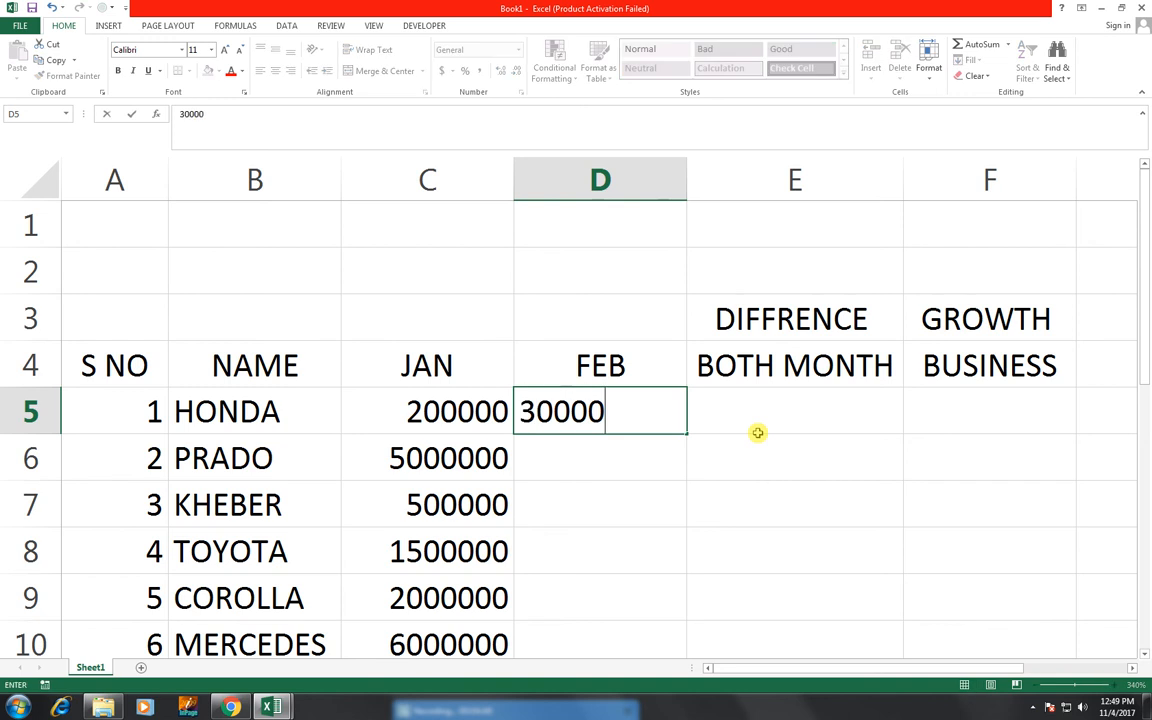
pyautogui.write('0')
pyautogui.press('Return')
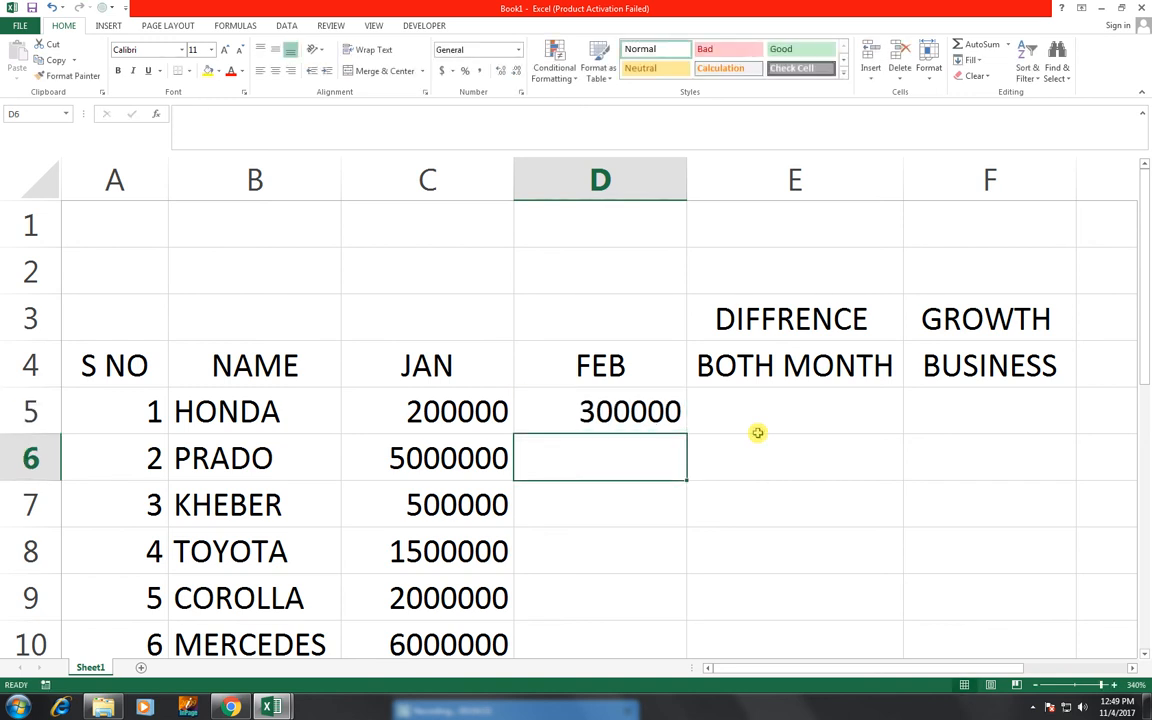
pyautogui.write('600000')
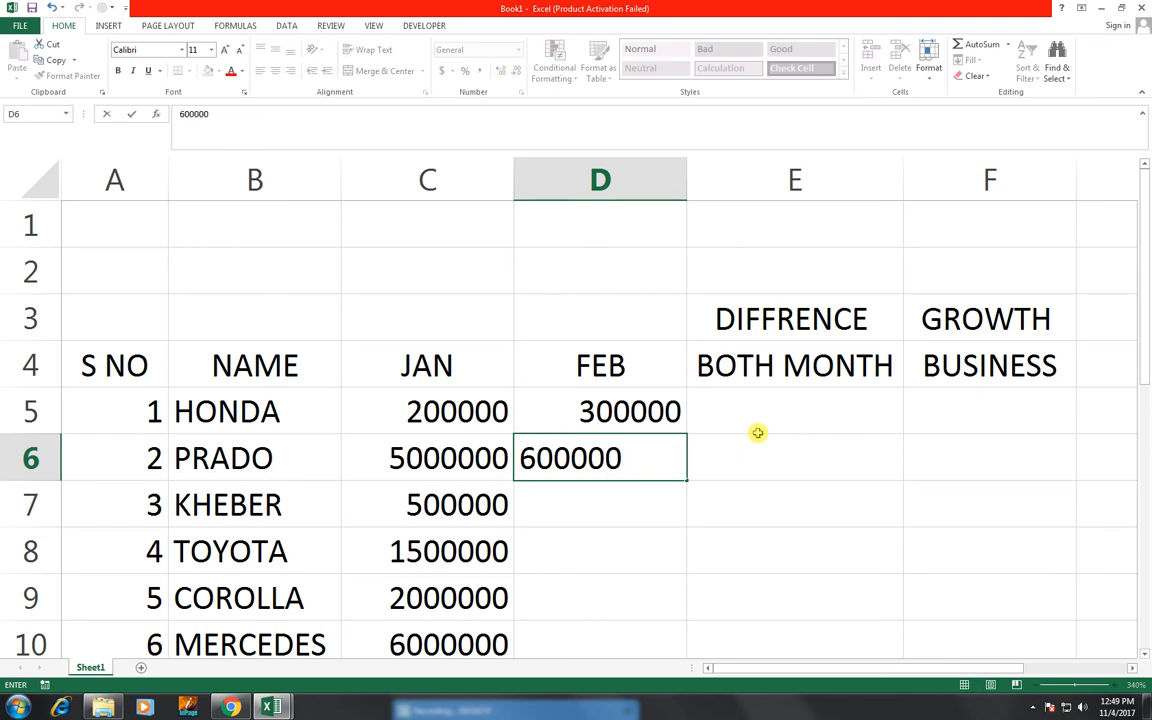
pyautogui.write('0')
pyautogui.press('Return')
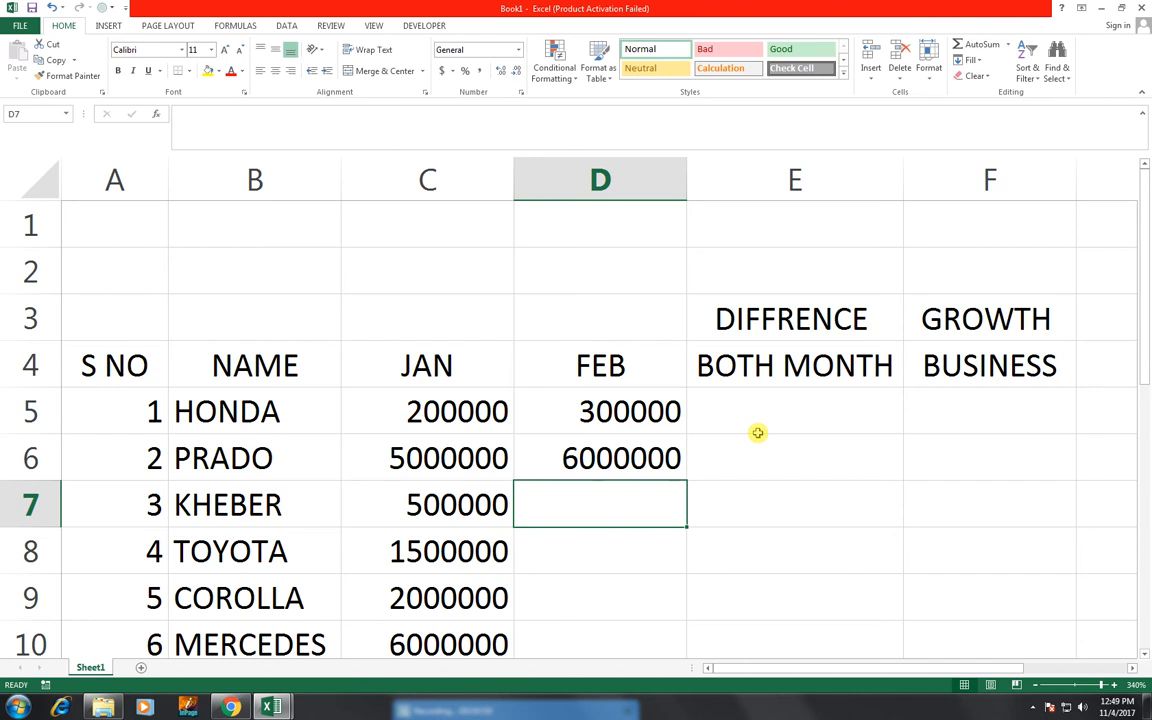
pyautogui.write('400000')
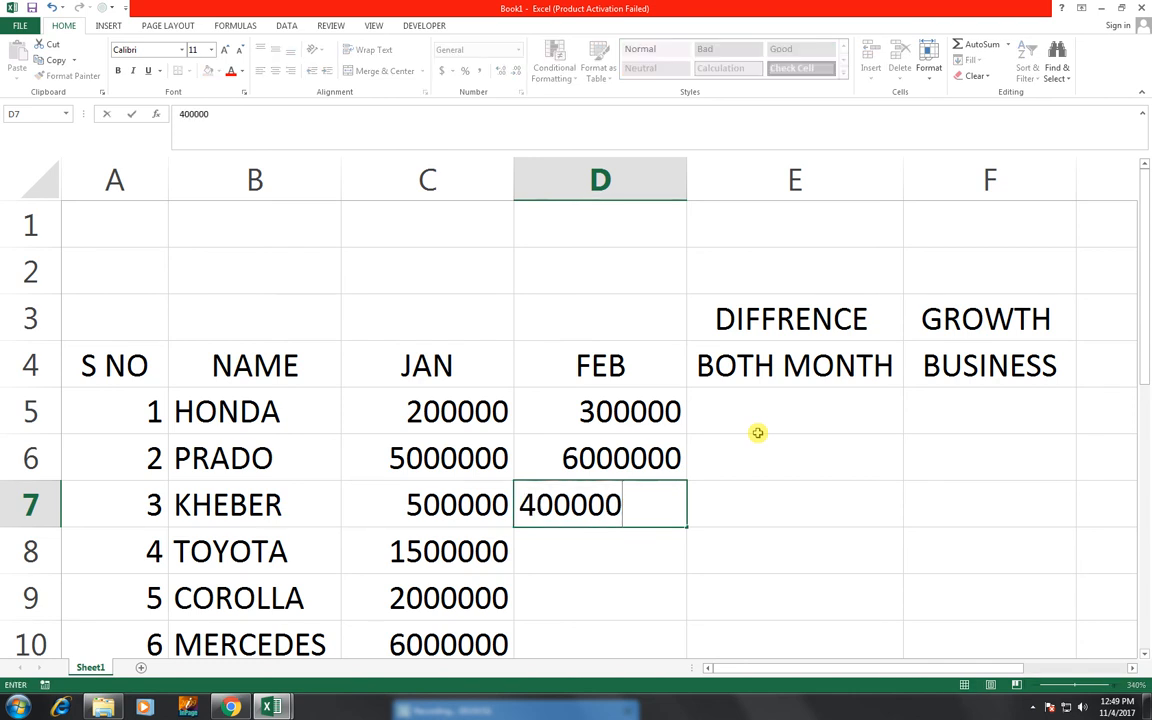
pyautogui.press('Return')
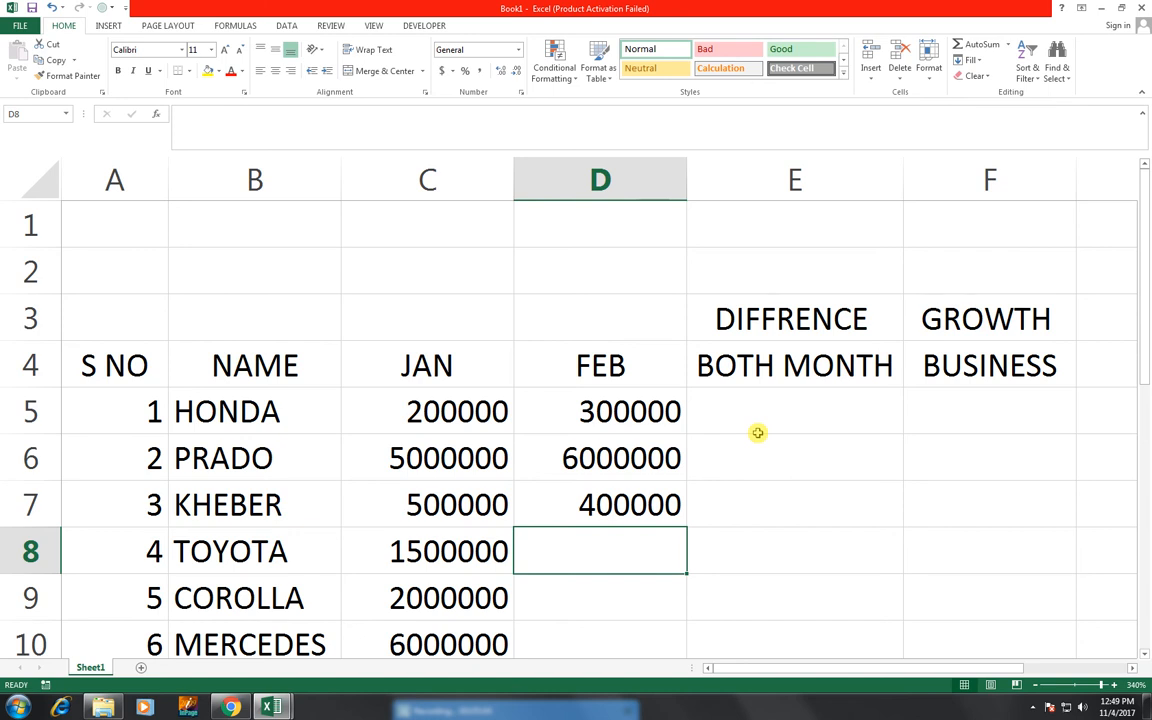
# Enter the February figures 2000000, 2500000 and 7000000 for TOYOTA, COROLLA and MERCEDES in D8:D10
pyautogui.write('20000')
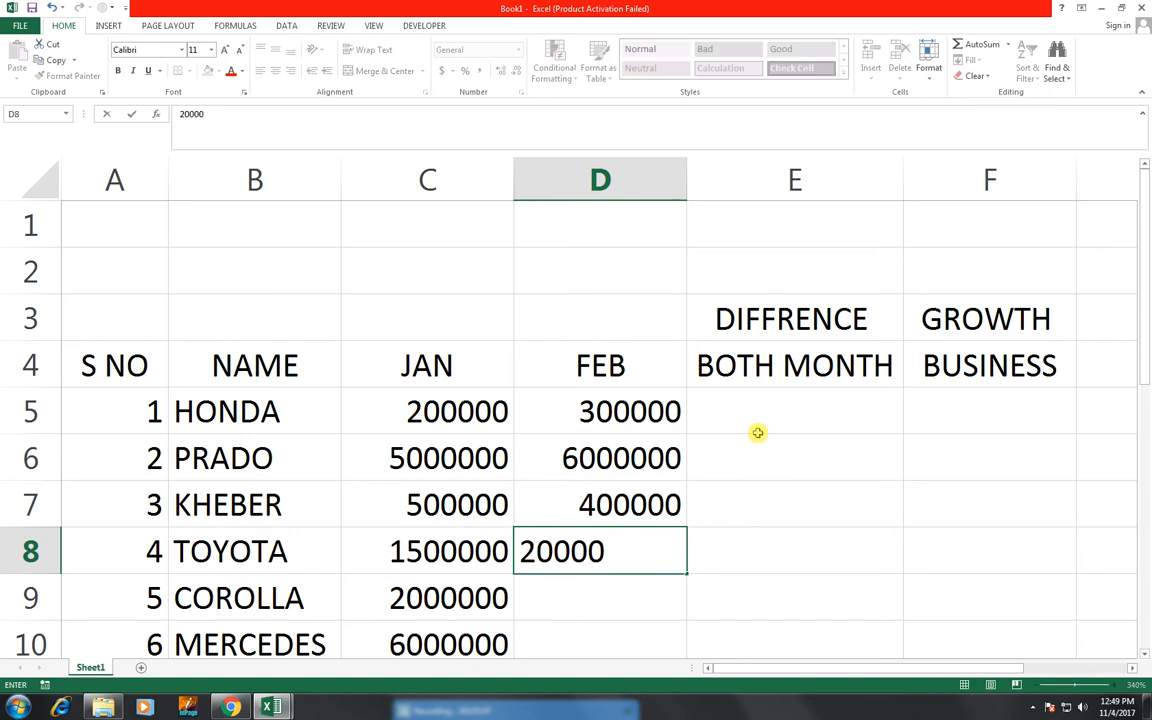
pyautogui.write('00')
pyautogui.hotkey('ctrl', 'Return')
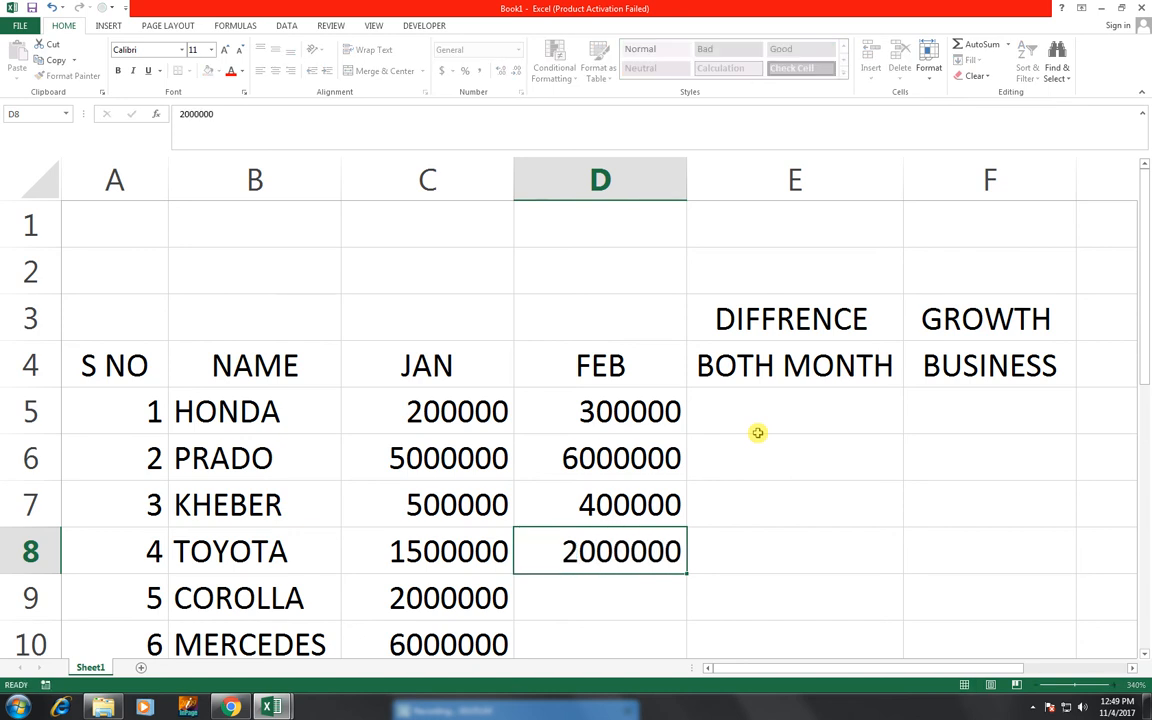
pyautogui.press('Return')
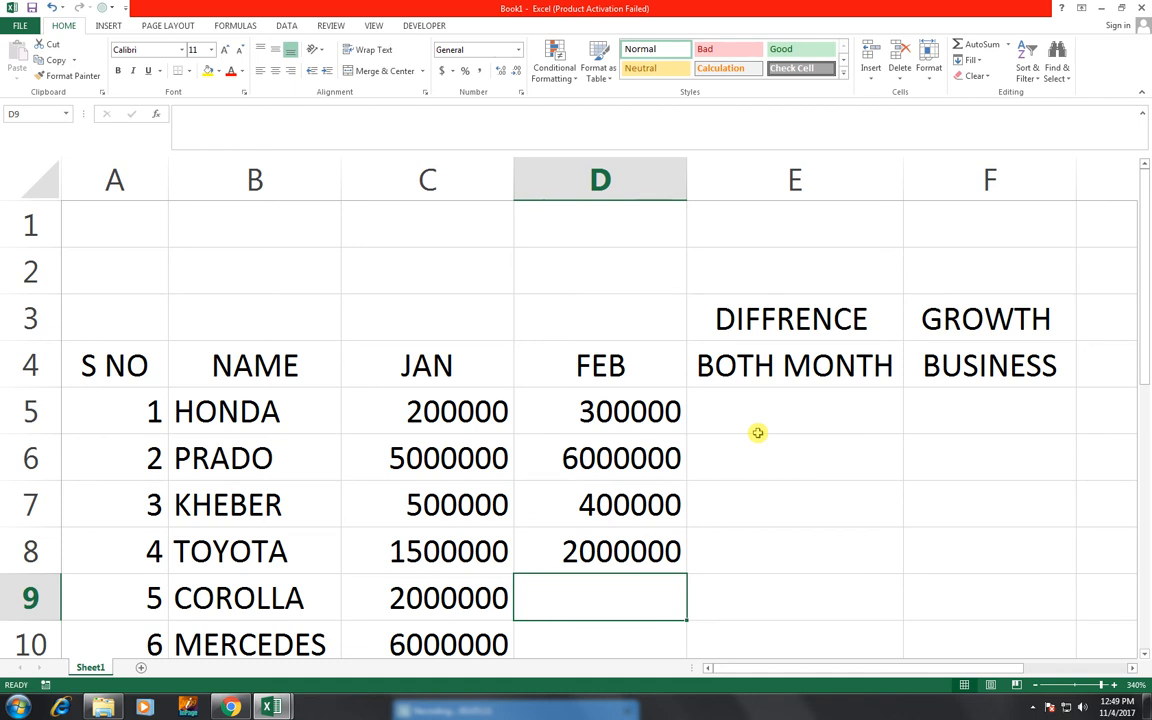
pyautogui.write('2500000')
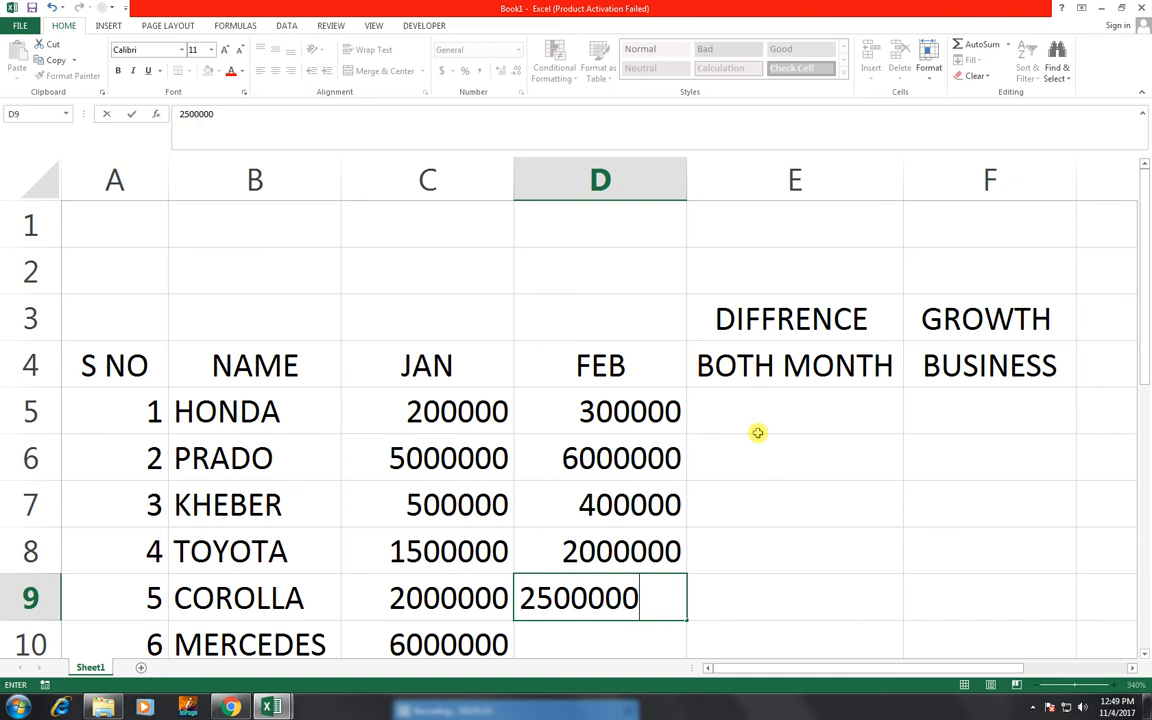
pyautogui.press('Return')
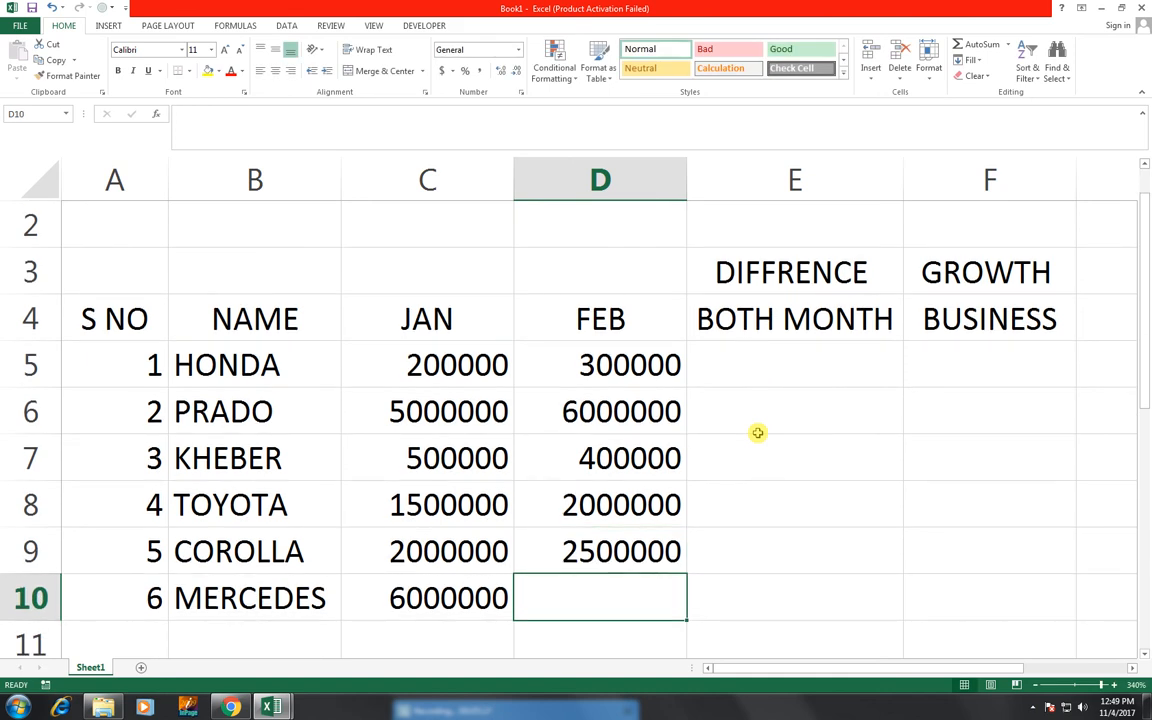
pyautogui.write('700000')
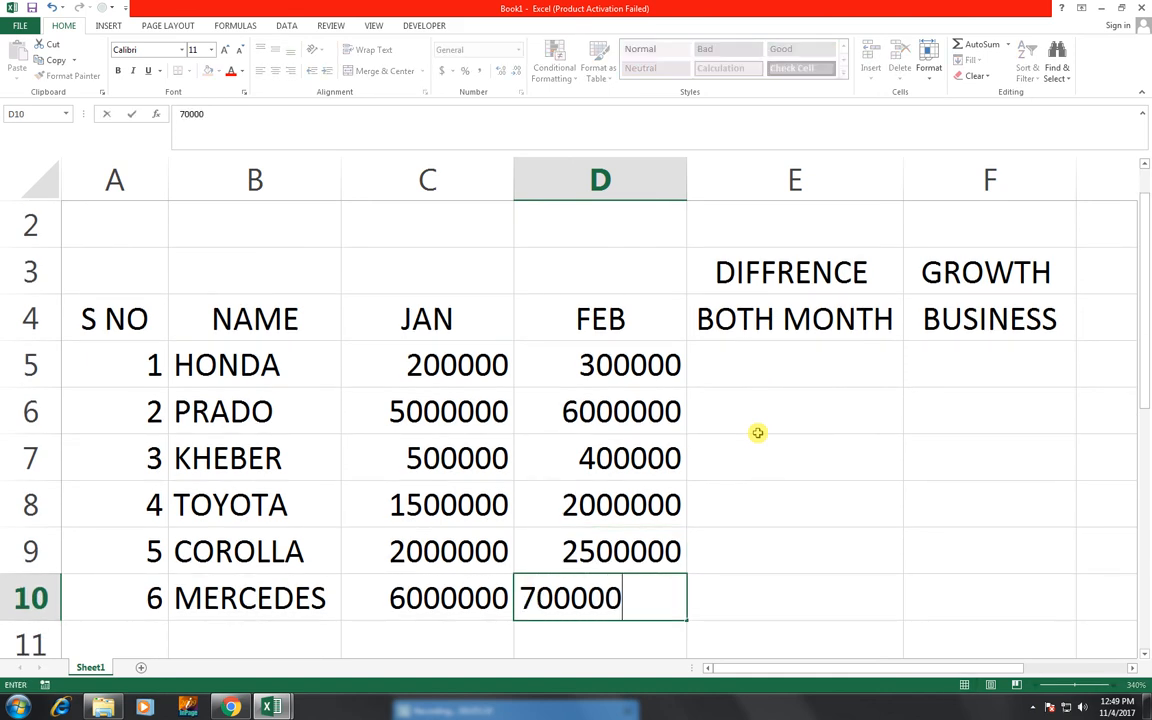
pyautogui.write('0')
# Calculate the difference between both months in E5 with =D5-C5 and fill the formula down to E10
pyautogui.scroll(1, 758, 432)
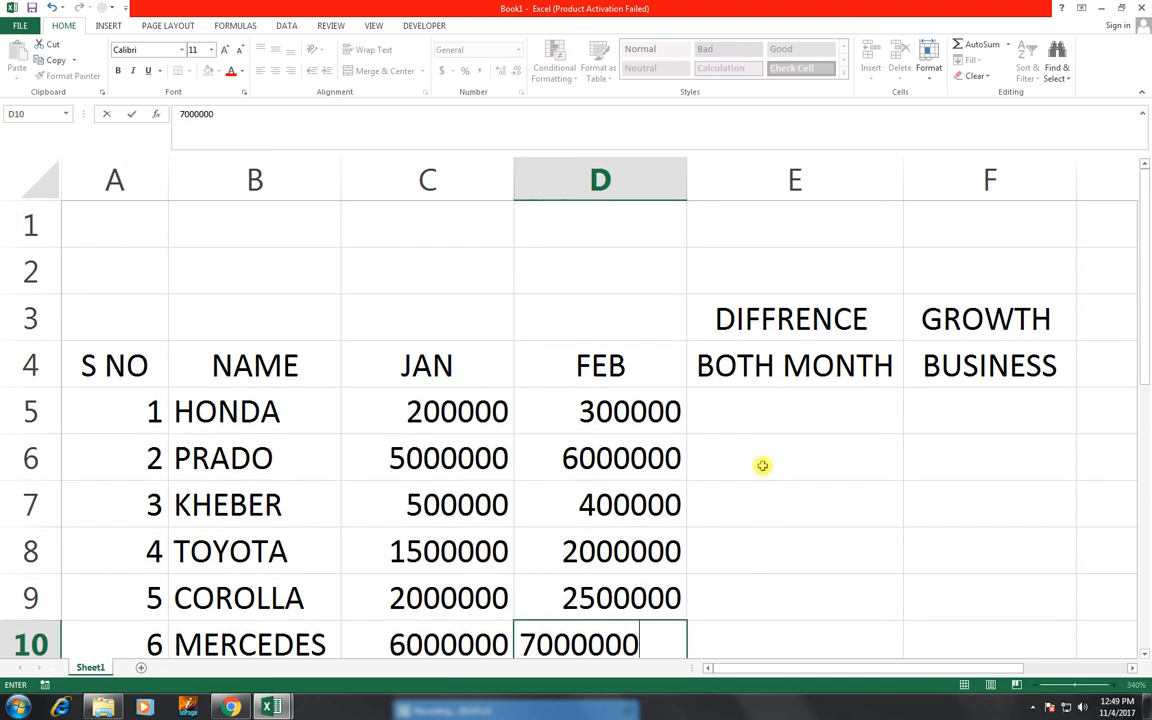
pyautogui.click(757, 417)
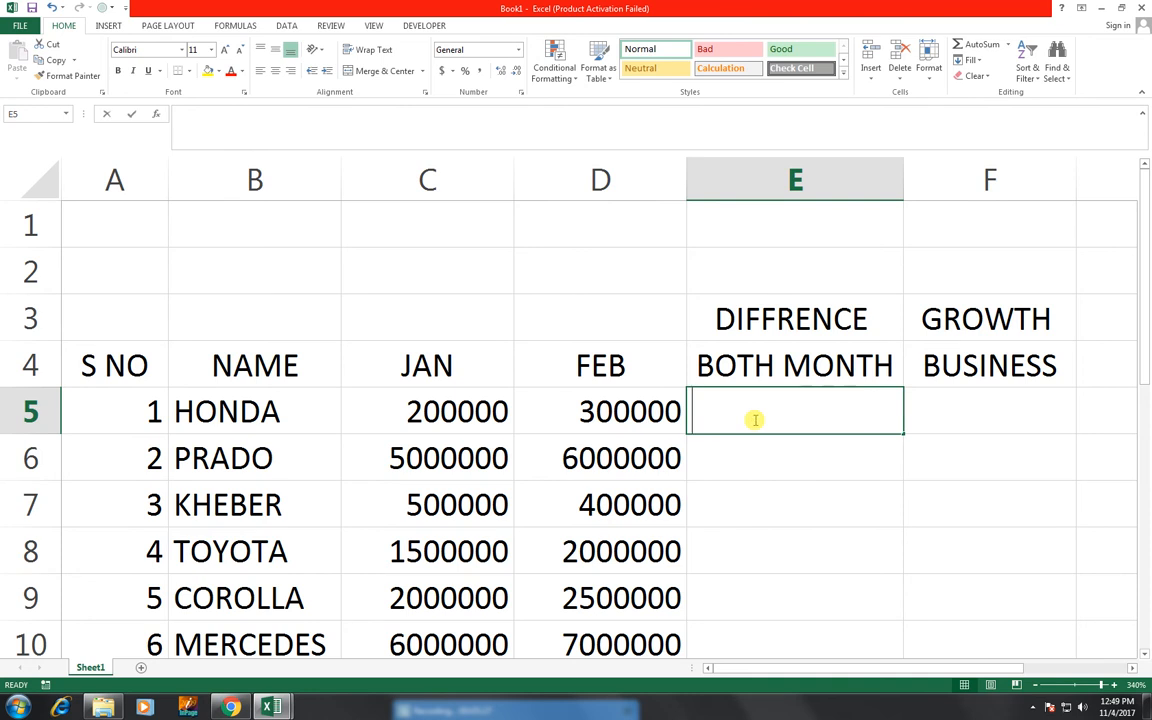
pyautogui.write('=')
pyautogui.press('Left')
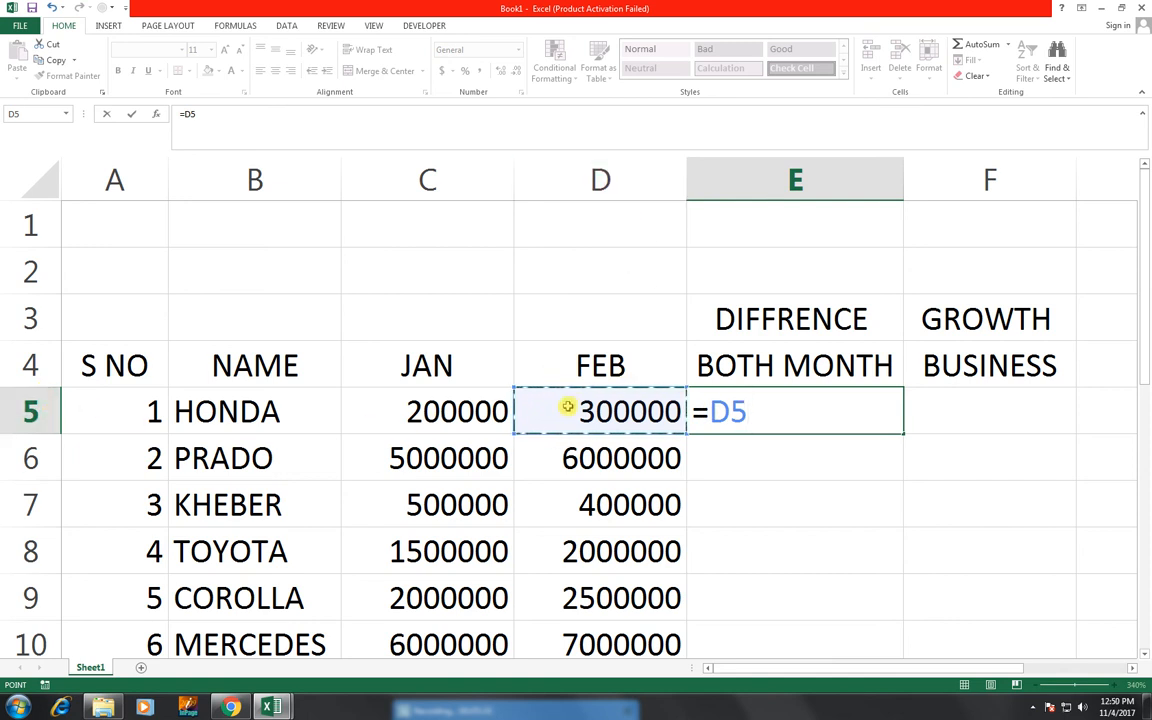
pyautogui.write('-')
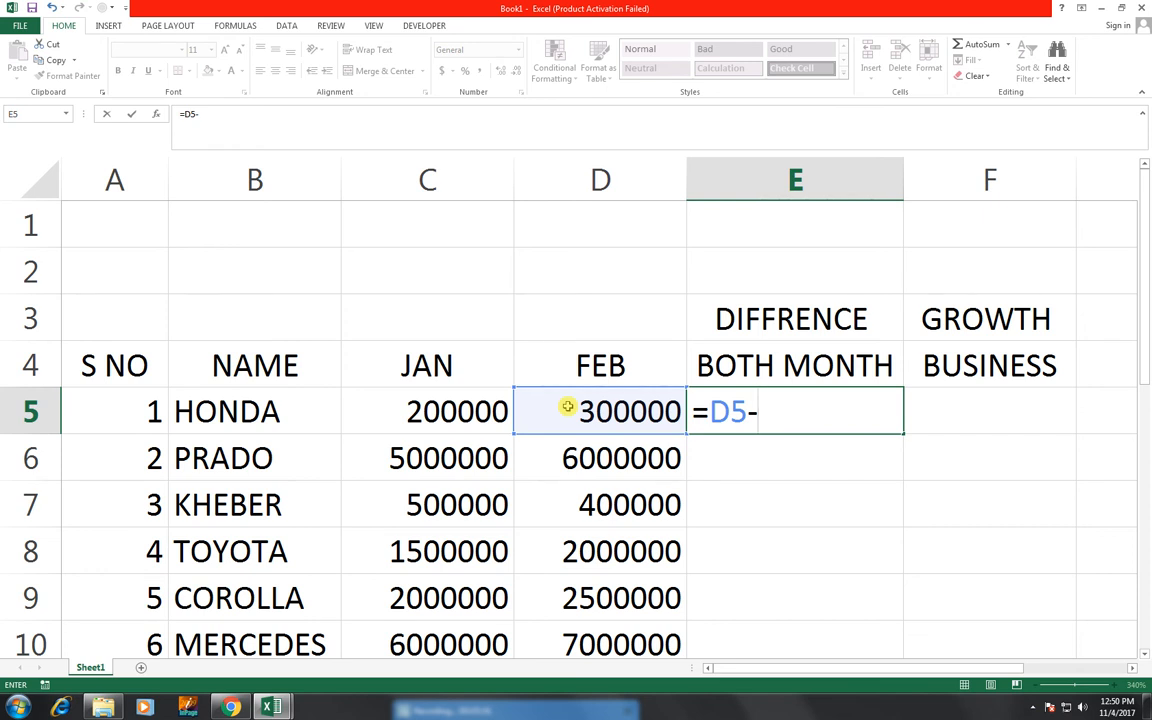
pyautogui.click(458, 406)
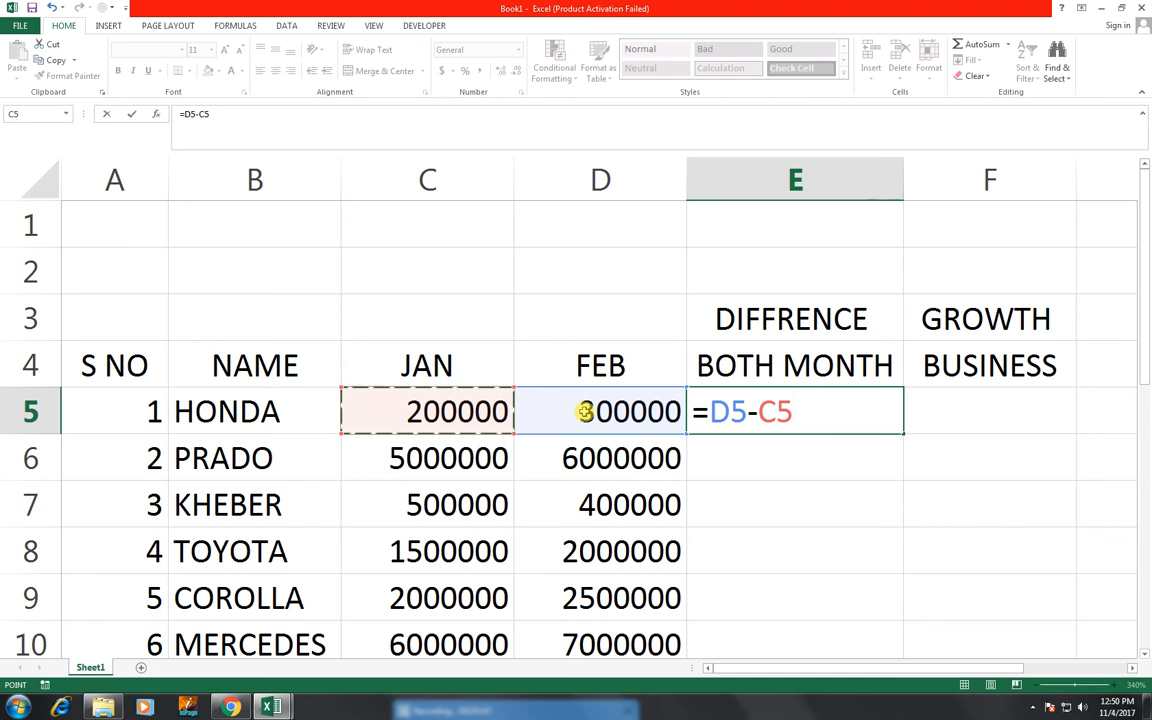
pyautogui.press('Return')
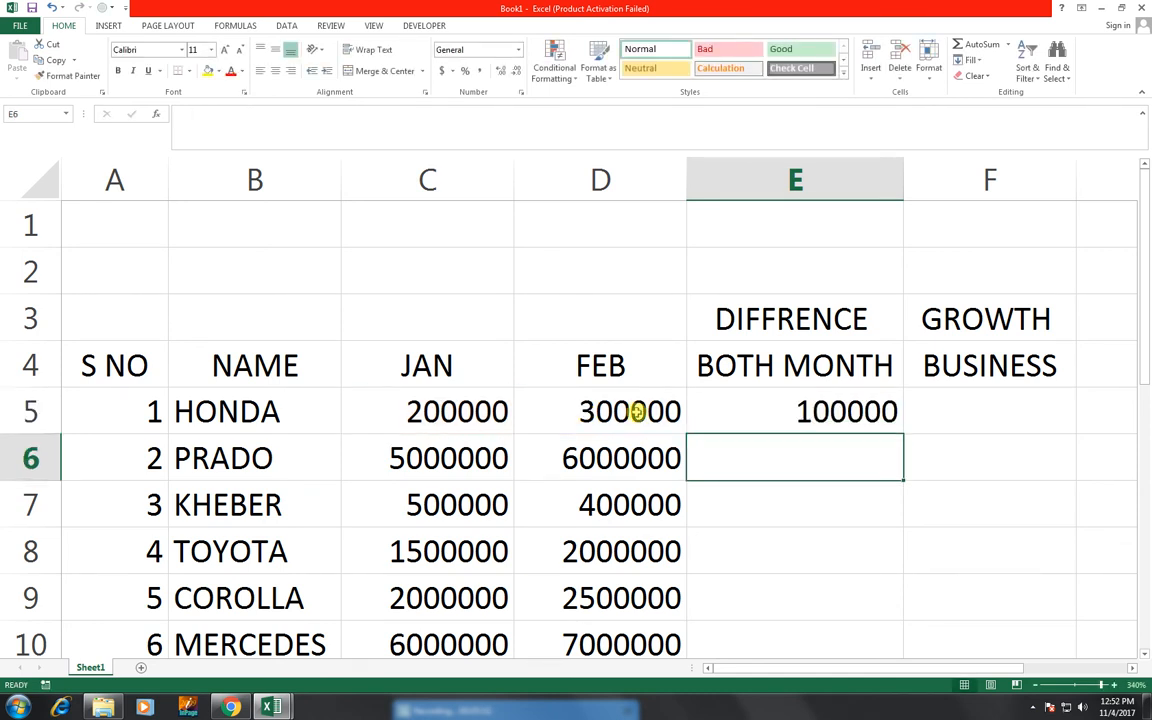
pyautogui.click(803, 406)
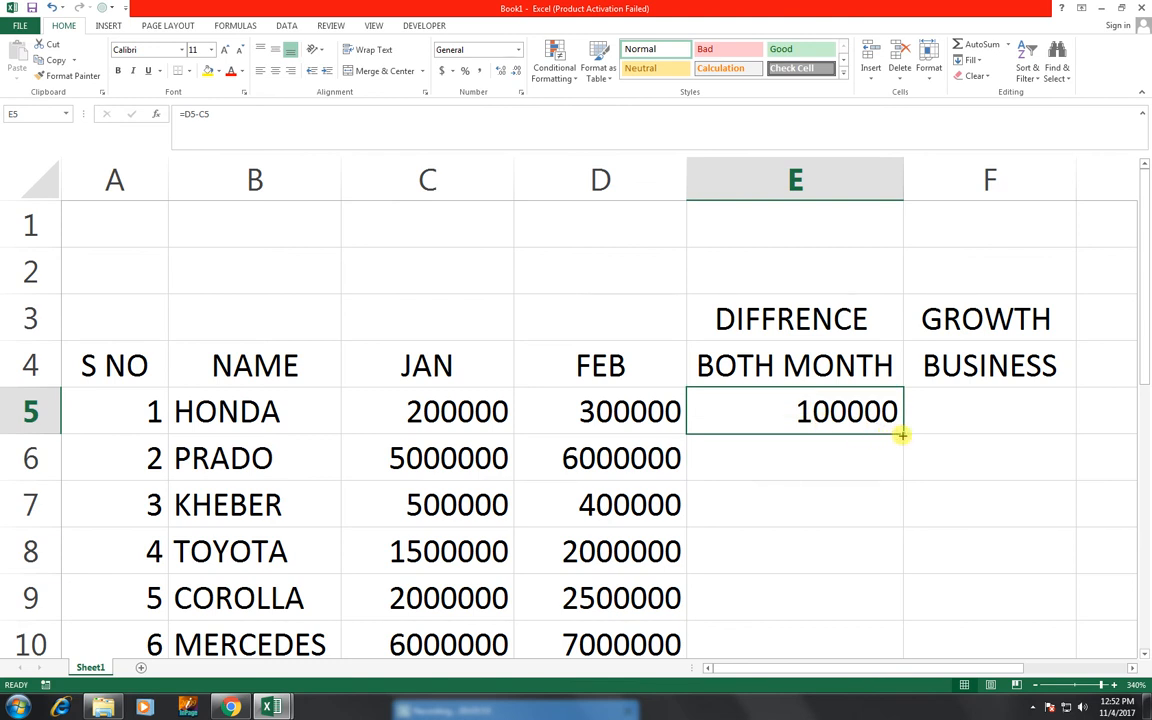
pyautogui.moveTo(901, 435); pyautogui.dragTo(905, 638)
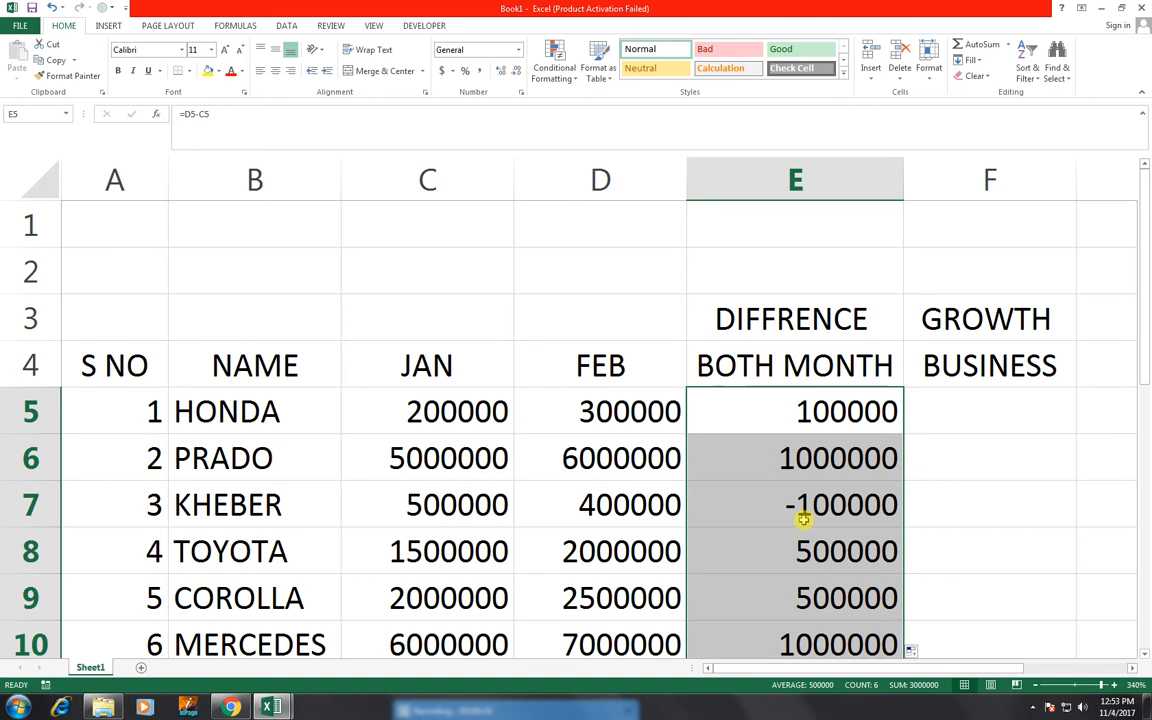
# Calculate the business growth in F5 with =(E5*100)/C5 and fill the formula down to F10
pyautogui.click(965, 422)
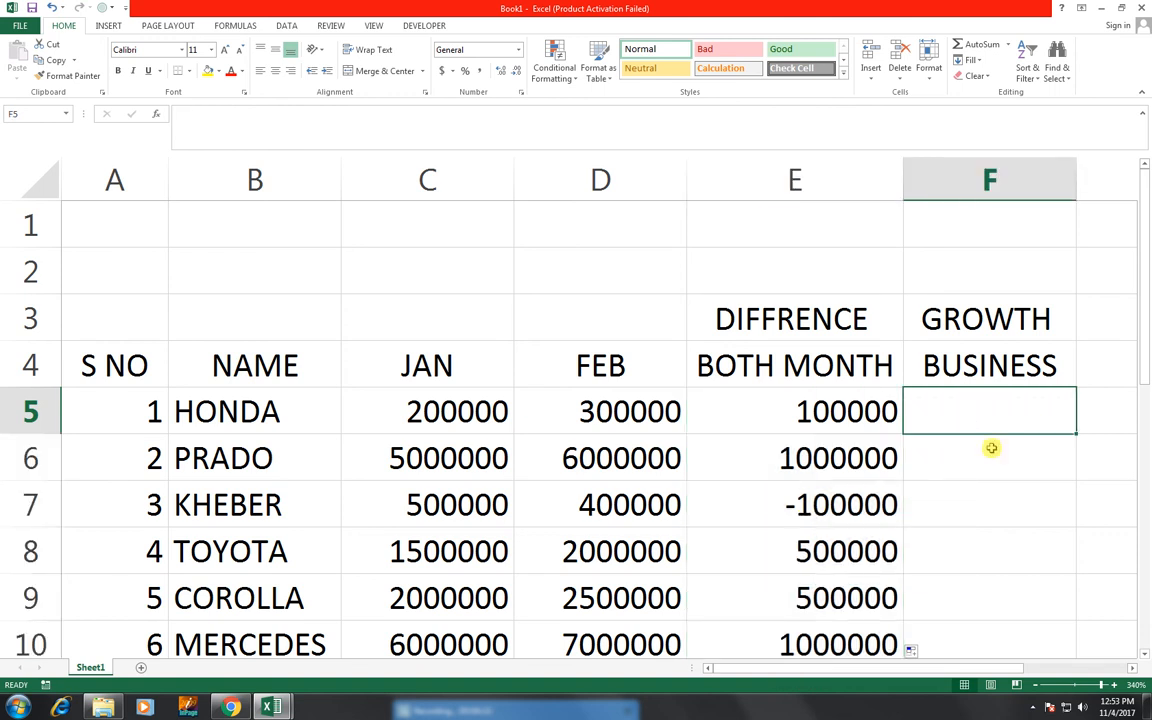
pyautogui.write('=(')
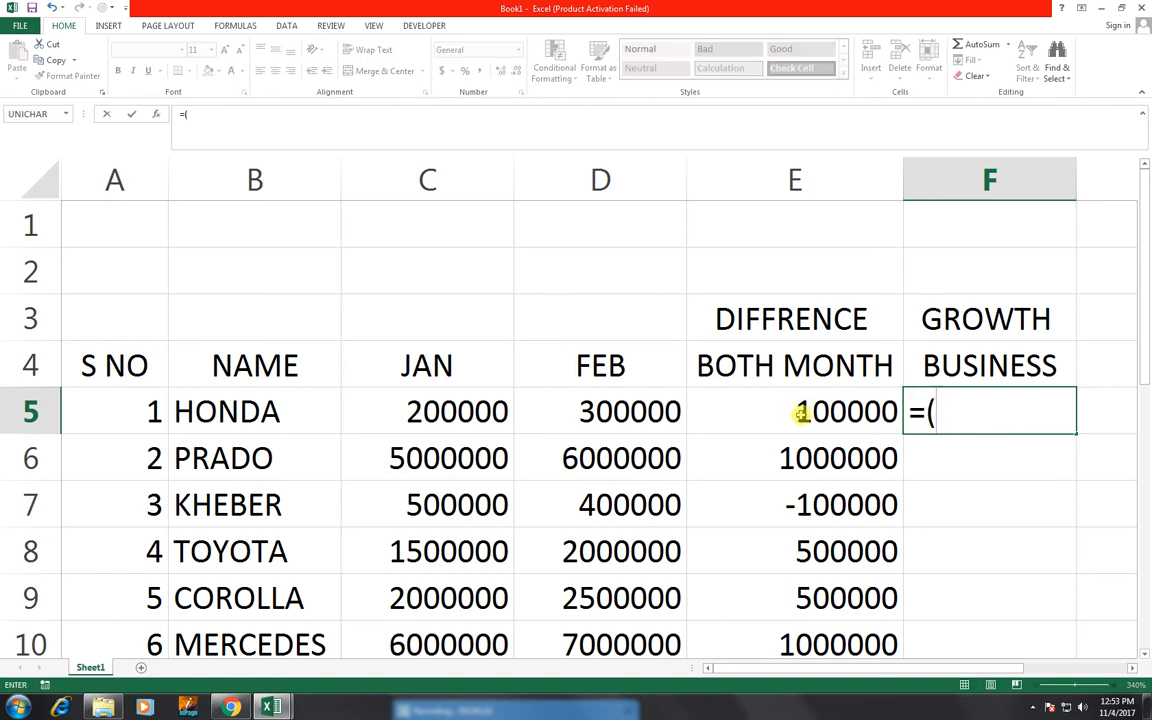
pyautogui.click(802, 414)
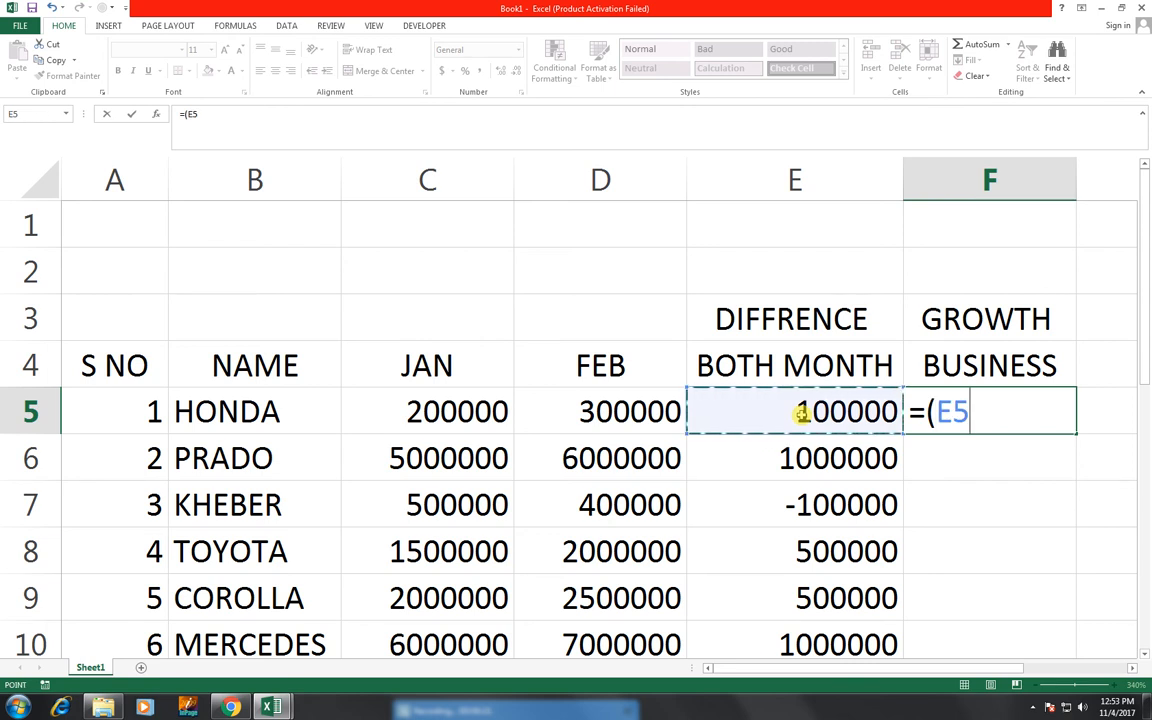
pyautogui.write('*10')
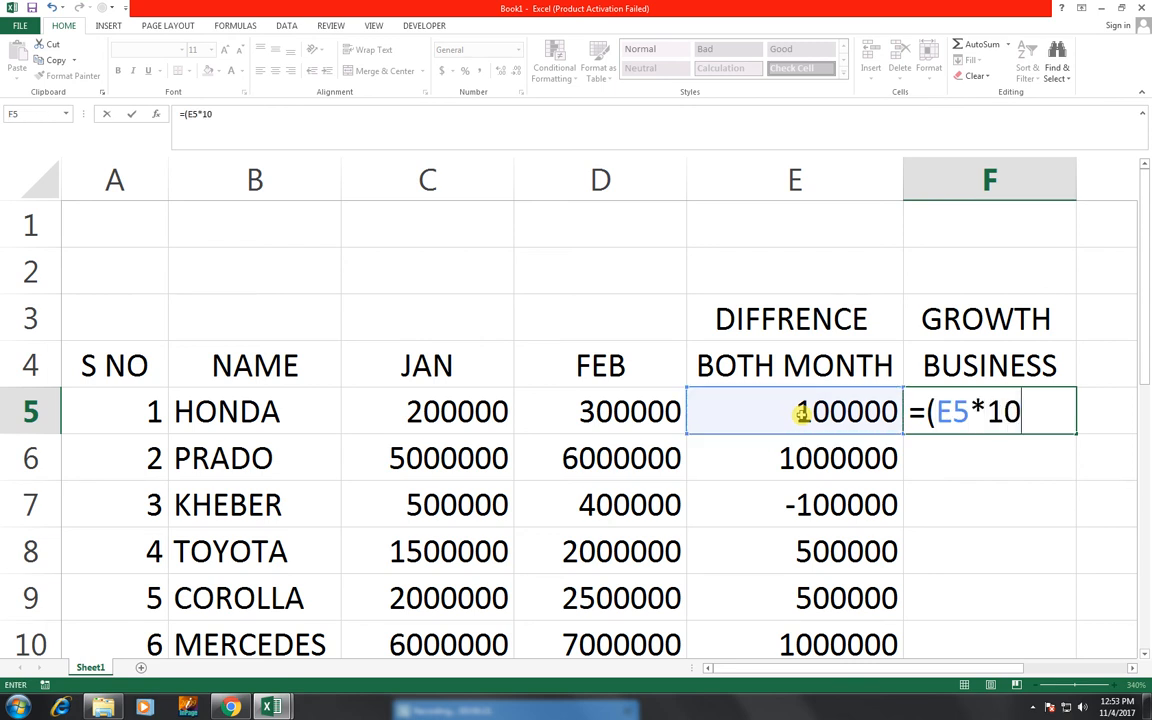
pyautogui.write('0)/')
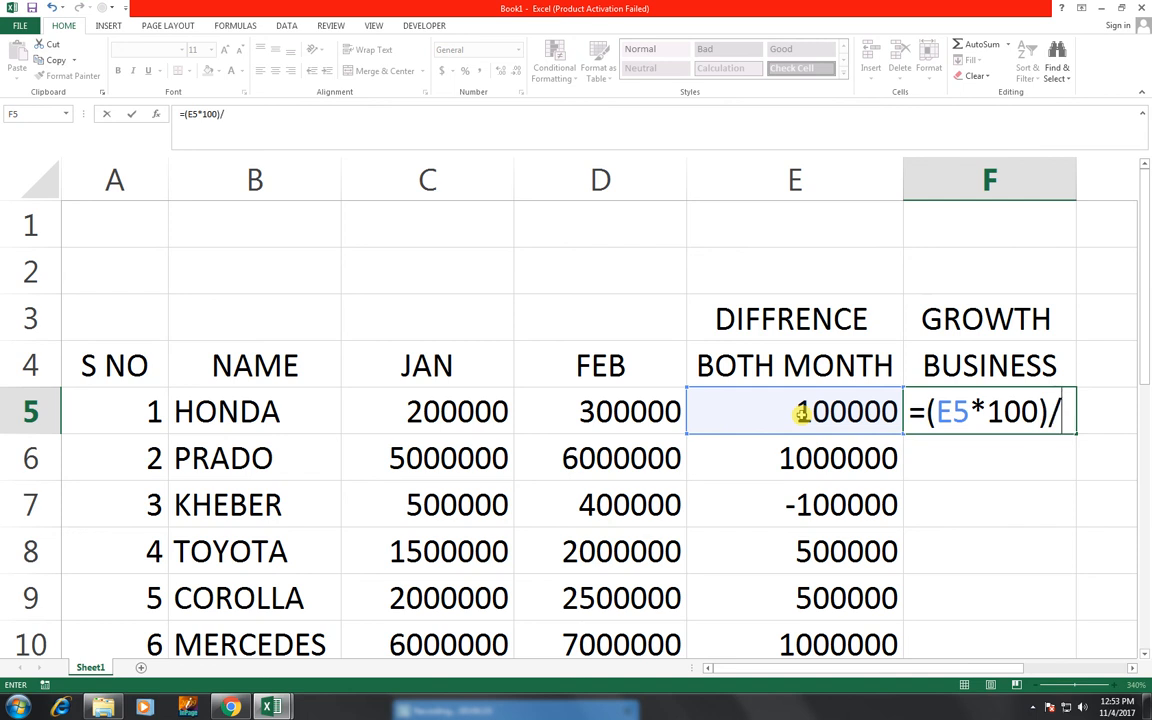
pyautogui.click(384, 402)
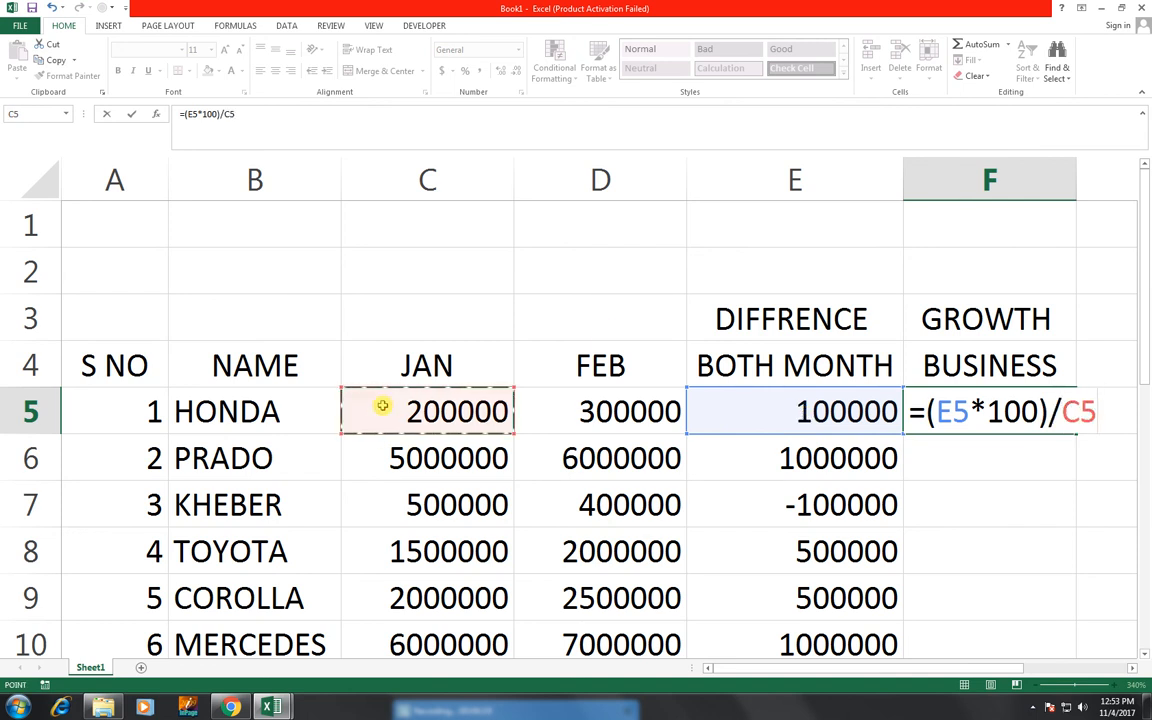
pyautogui.press('Return')
pyautogui.press('Up')
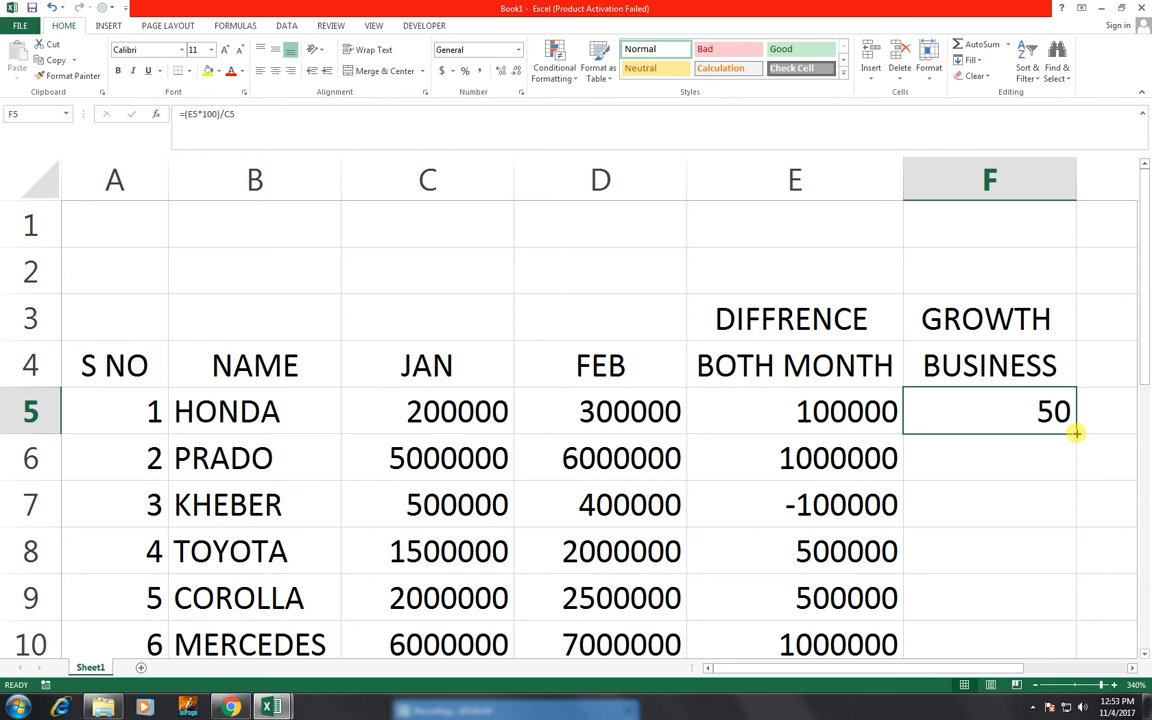
pyautogui.moveTo(1075, 432); pyautogui.dragTo(1069, 639)
pyautogui.moveTo(1068, 651); pyautogui.dragTo(1066, 650)
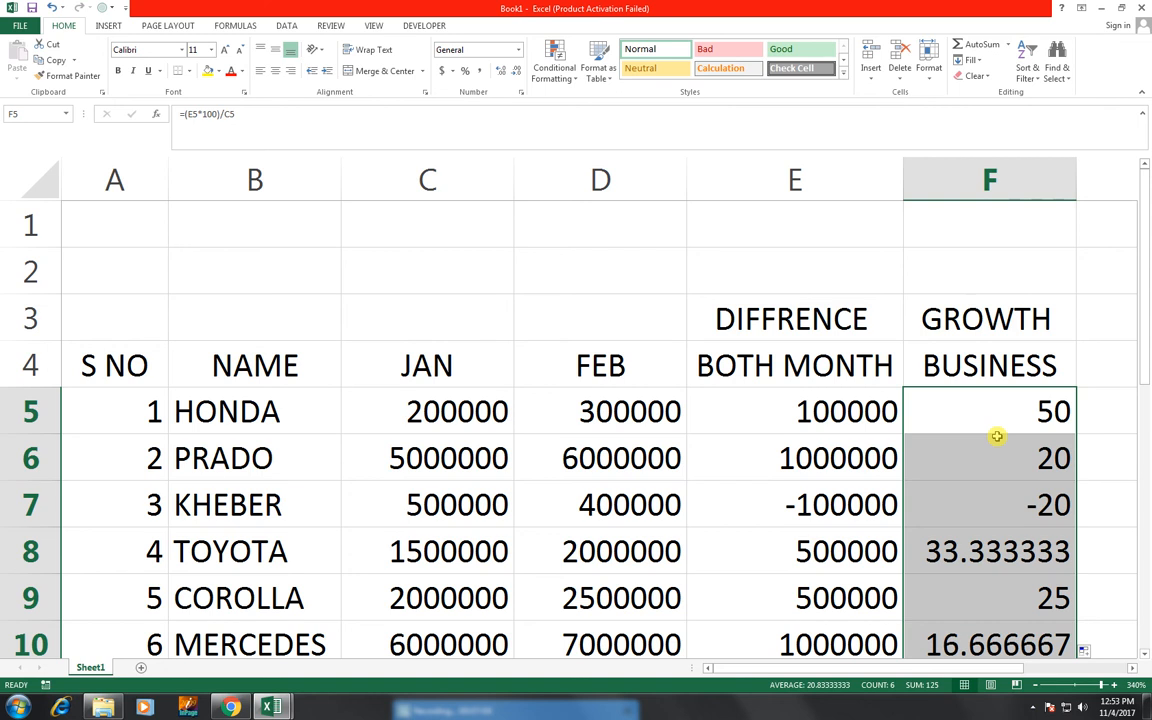
# Enter 100 in the helper cell G5 and copy that cell
pyautogui.click(1115, 427)
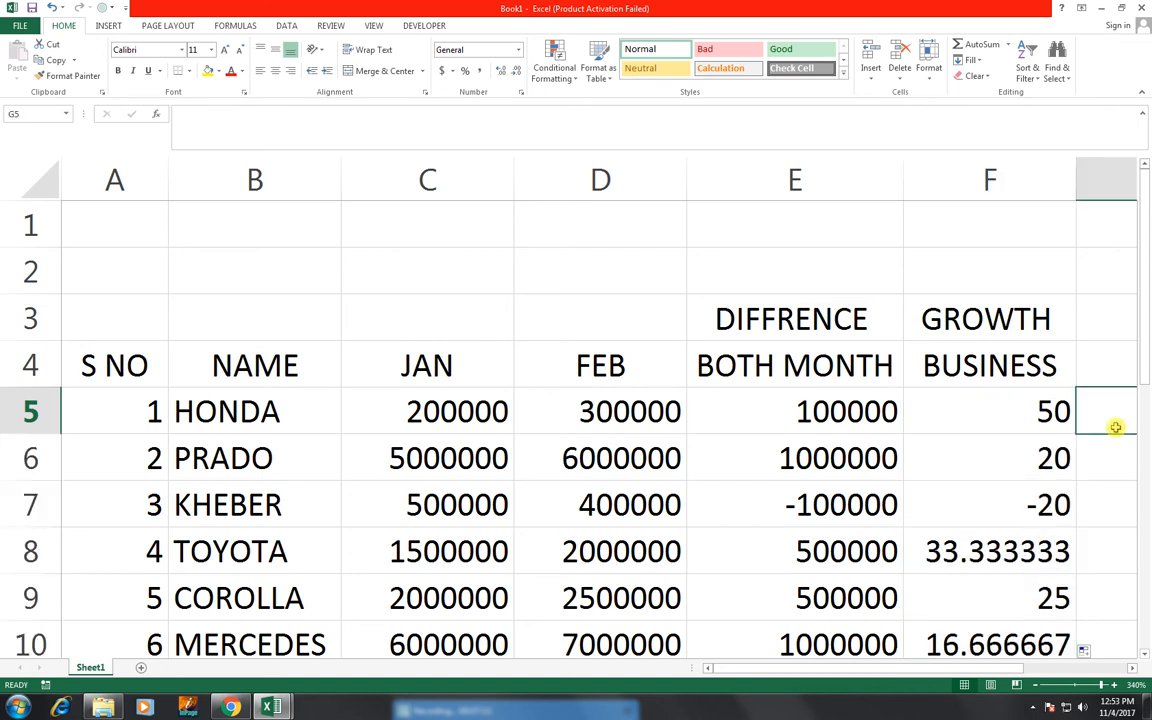
pyautogui.write('100')
pyautogui.click(1115, 427)
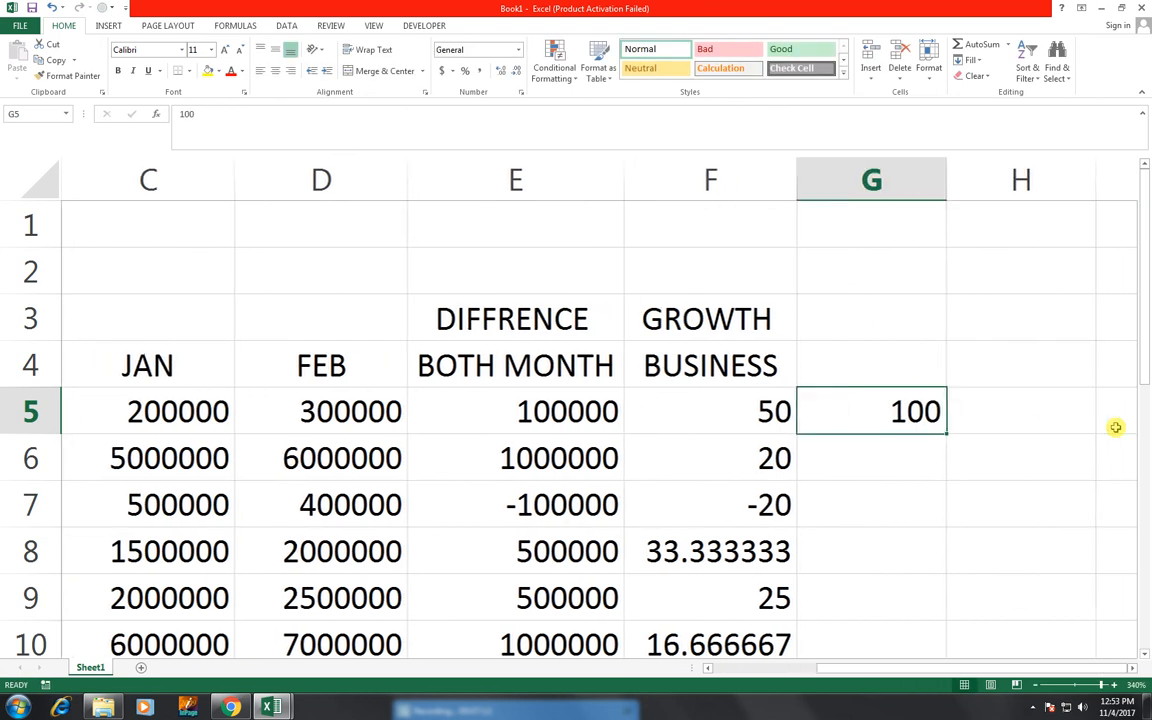
pyautogui.hotkey('ctrl', 'c')
# Divide the growth values in F5:F10 by the copied 100 using Paste Special with the Divide operation
pyautogui.press('Left')
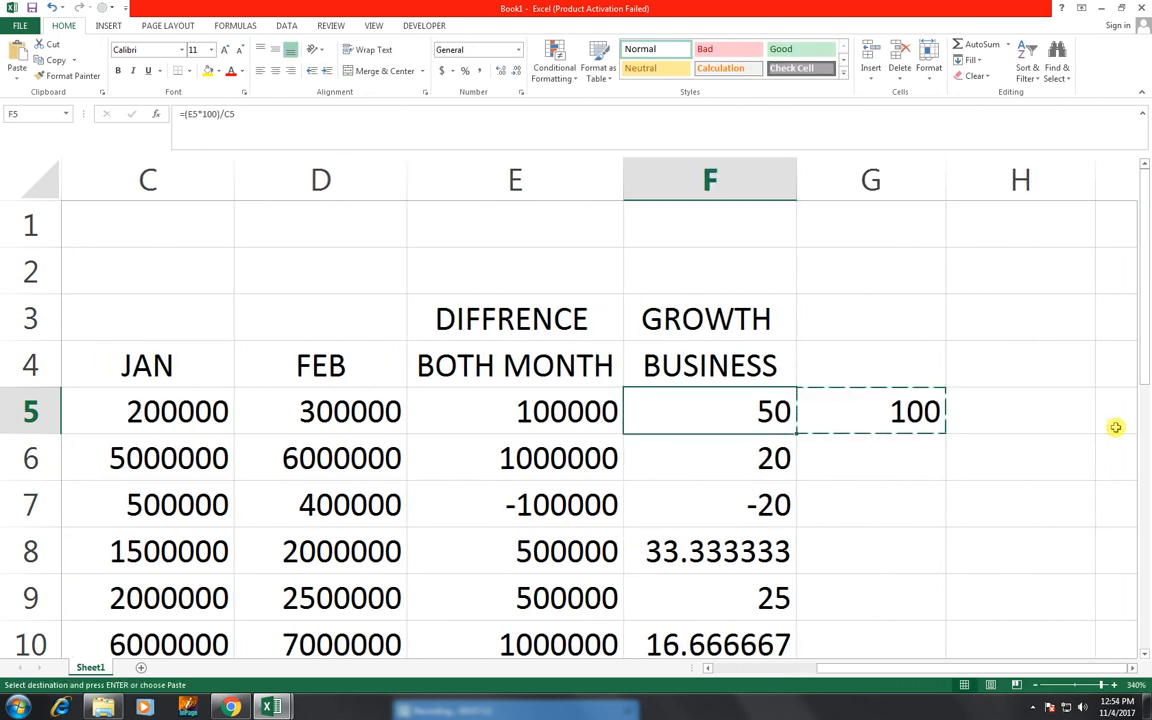
pyautogui.hotkey('shift', 'Down')
pyautogui.hotkey('shift', 'Down')
pyautogui.hotkey('shift', 'Down')
pyautogui.hotkey('shift', 'Down')
pyautogui.hotkey('shift', 'Down')
pyautogui.hotkey('shift', 'Down')
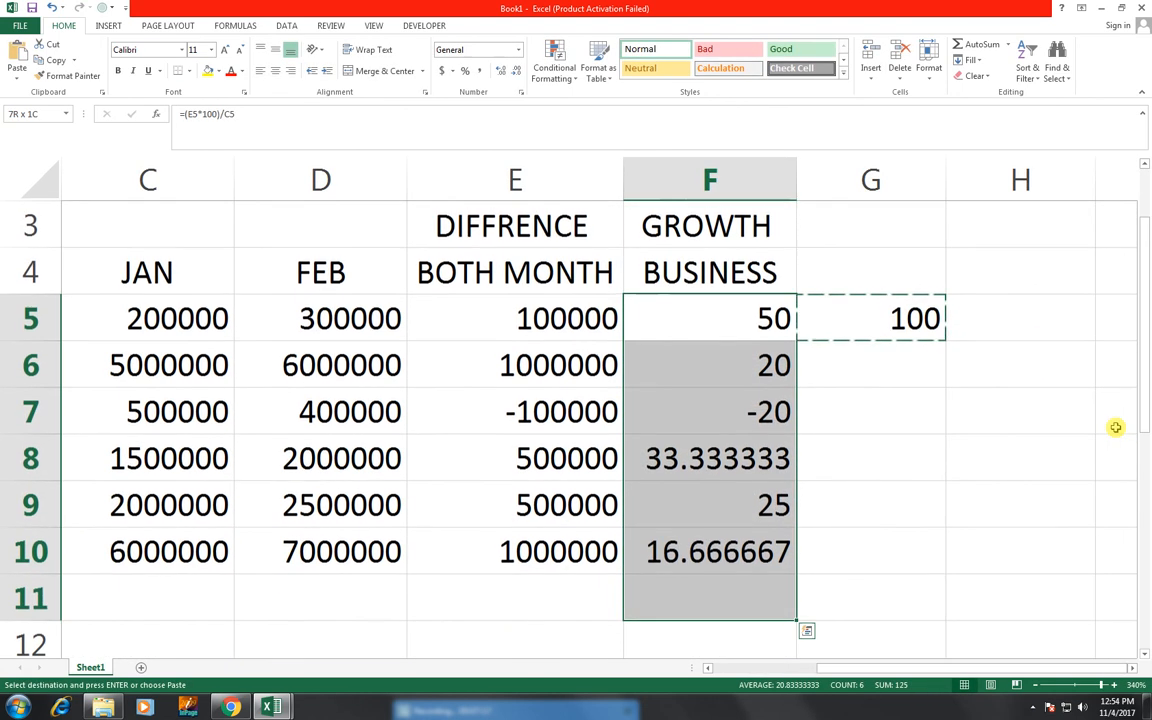
pyautogui.hotkey('shift', 'Up')
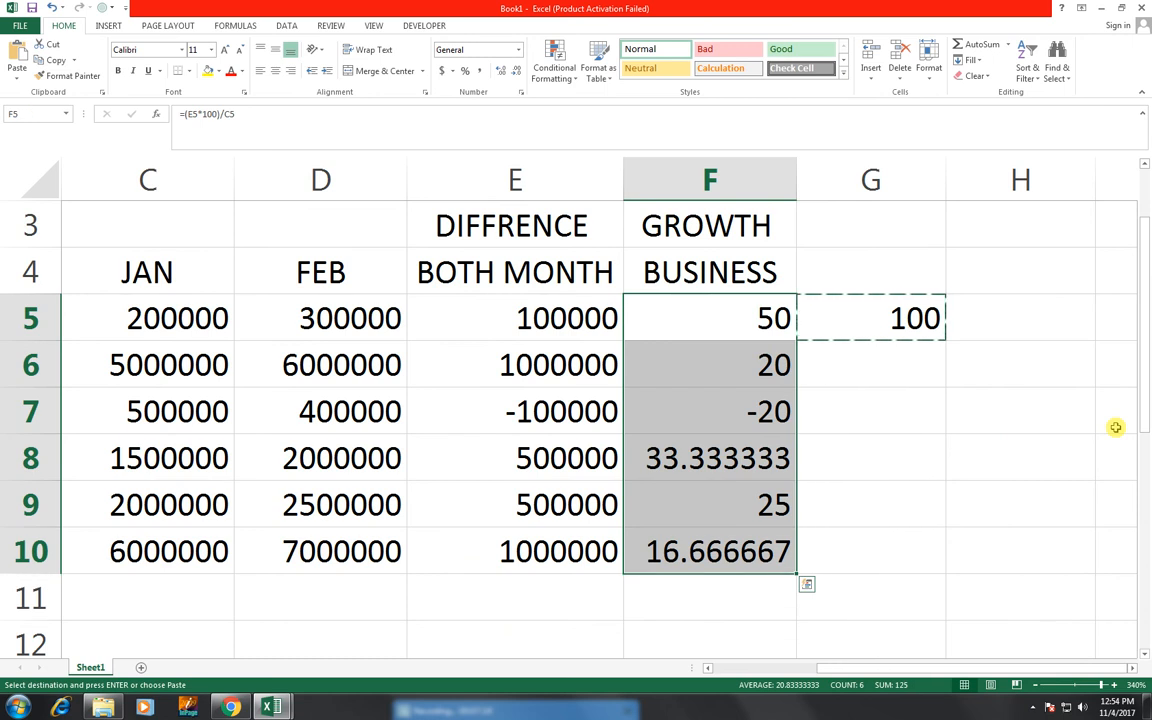
pyautogui.hotkey('ctrl', 'alt', 'v')
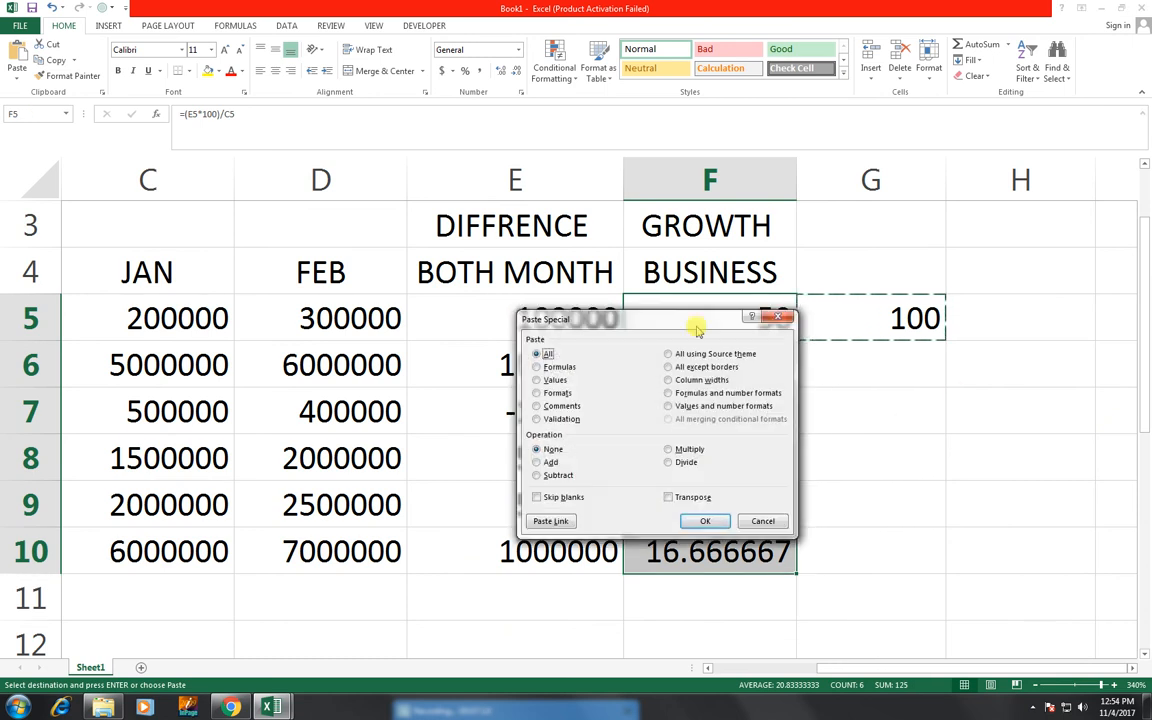
pyautogui.moveTo(670, 319); pyautogui.dragTo(445, 206)
pyautogui.click(455, 349)
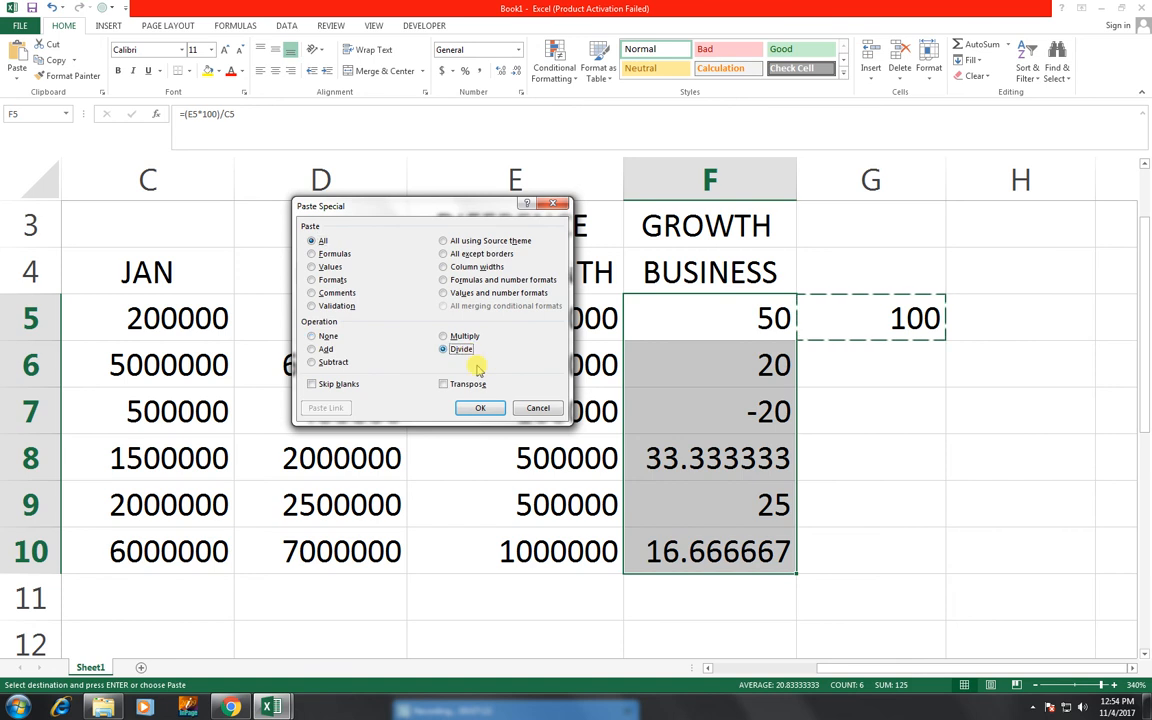
pyautogui.click(478, 407)
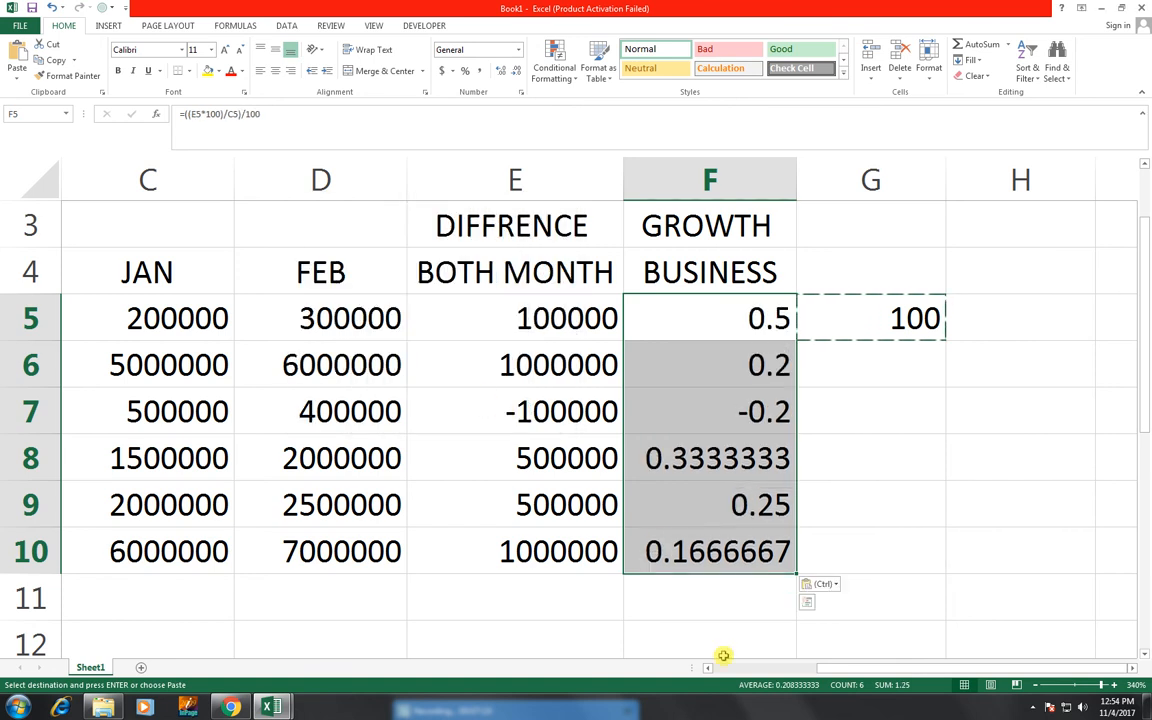
# Format the growth values in F5:F10 as percentages
pyautogui.moveTo(817, 678); pyautogui.dragTo(720, 671)
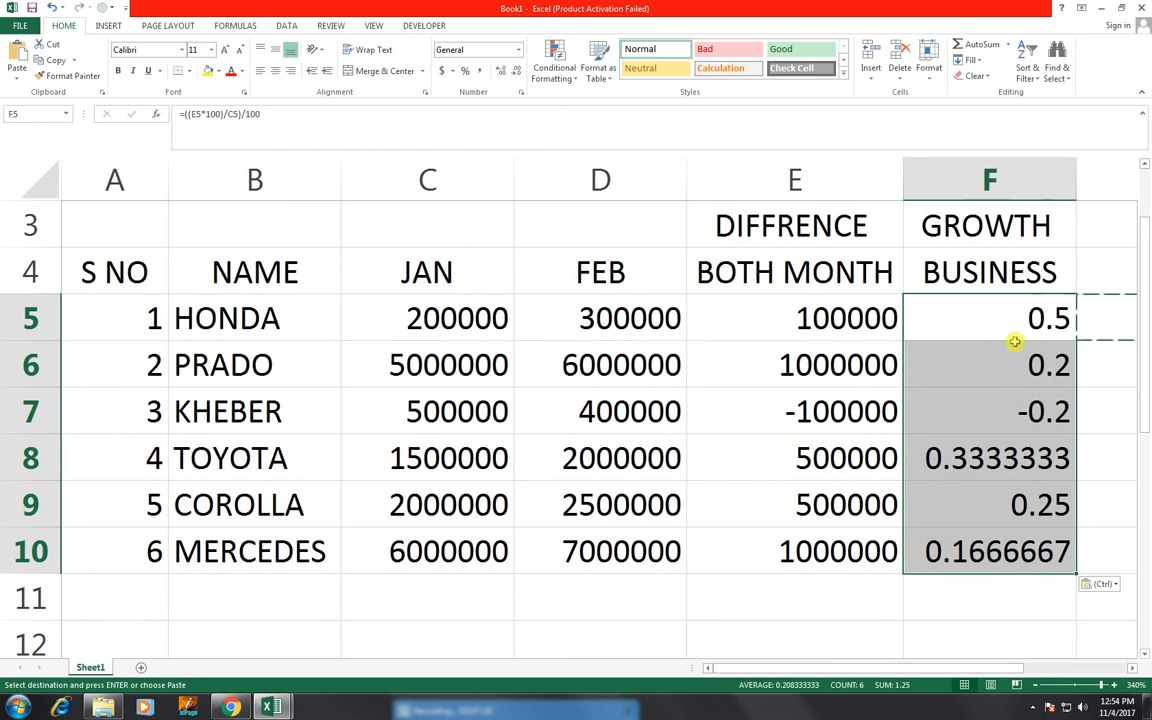
pyautogui.click(465, 70)
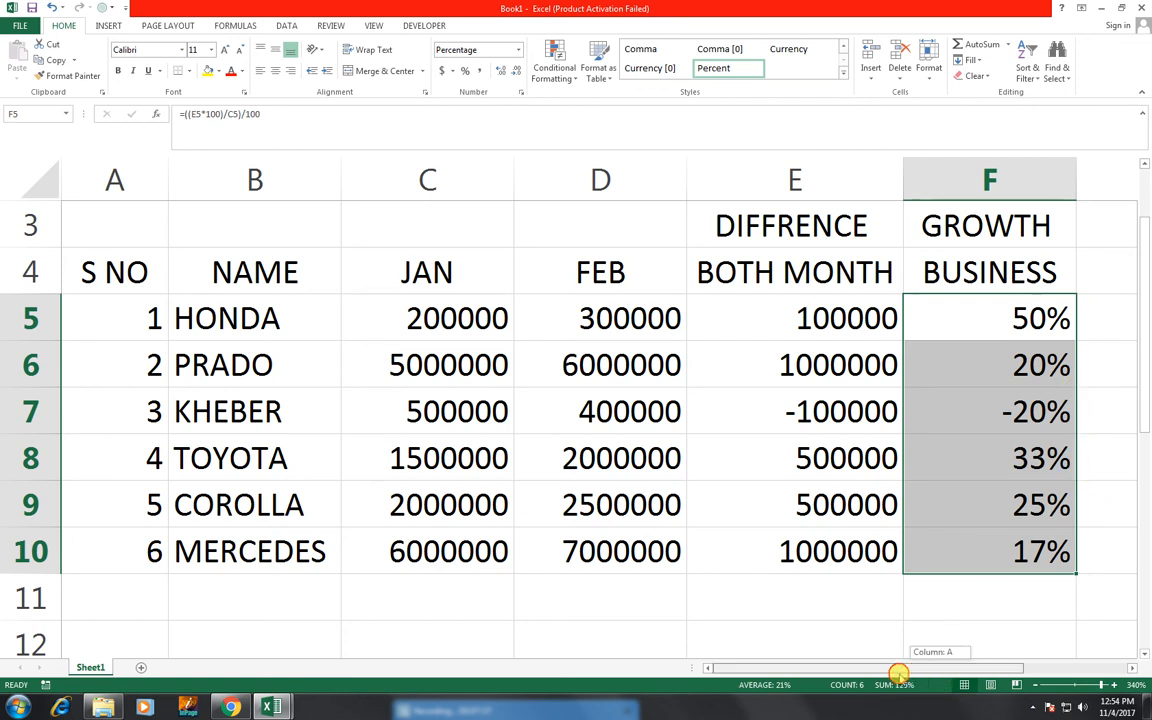
pyautogui.scroll(1, 837, 551)
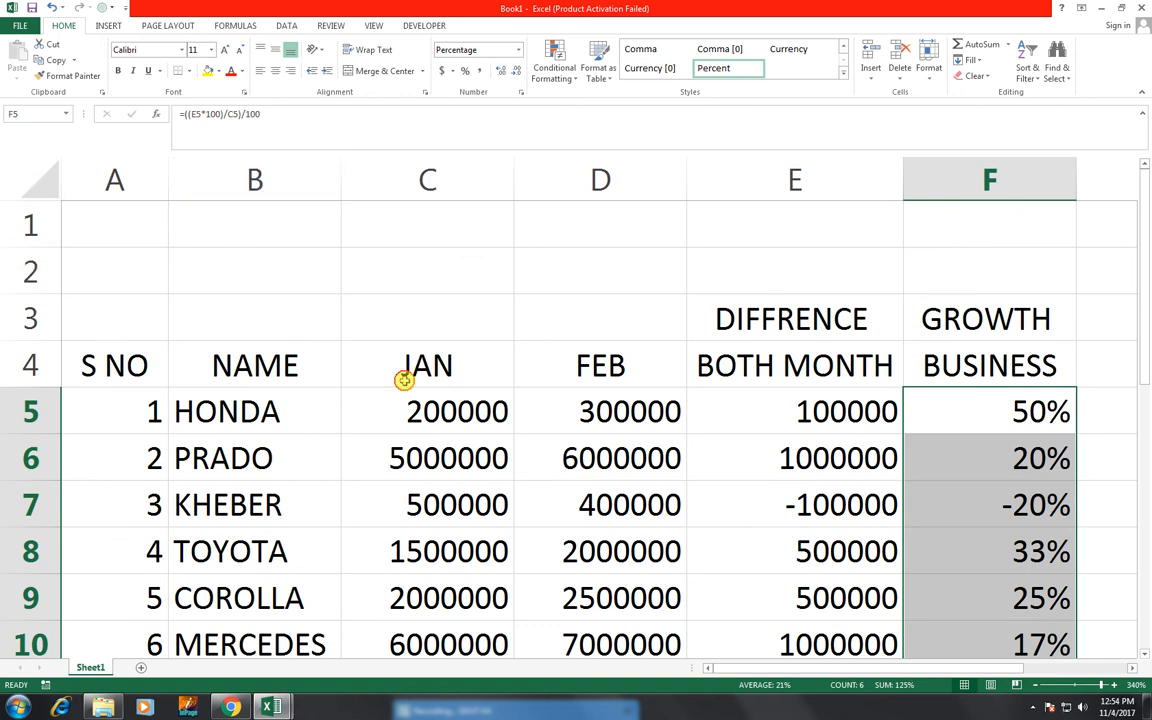
# Insert a blank row above the HONDA row and reduce its height to form a narrow spacer below the headers
pyautogui.moveTo(110, 318); pyautogui.dragTo(938, 337)
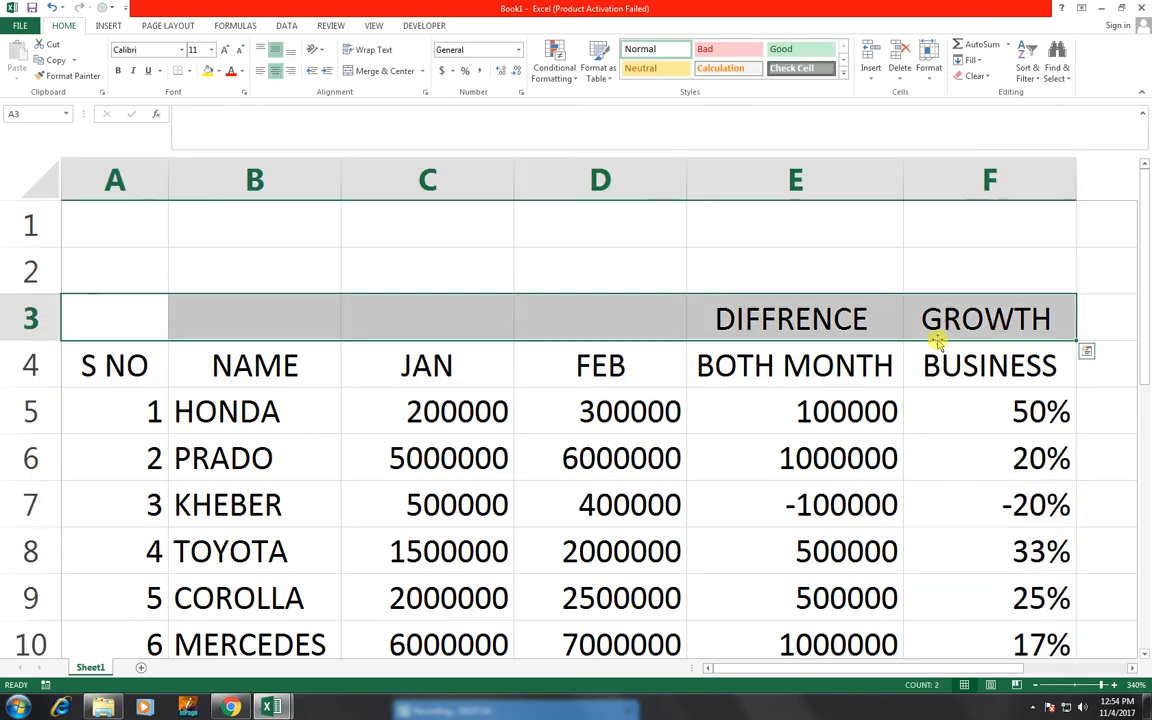
pyautogui.click(40, 393)
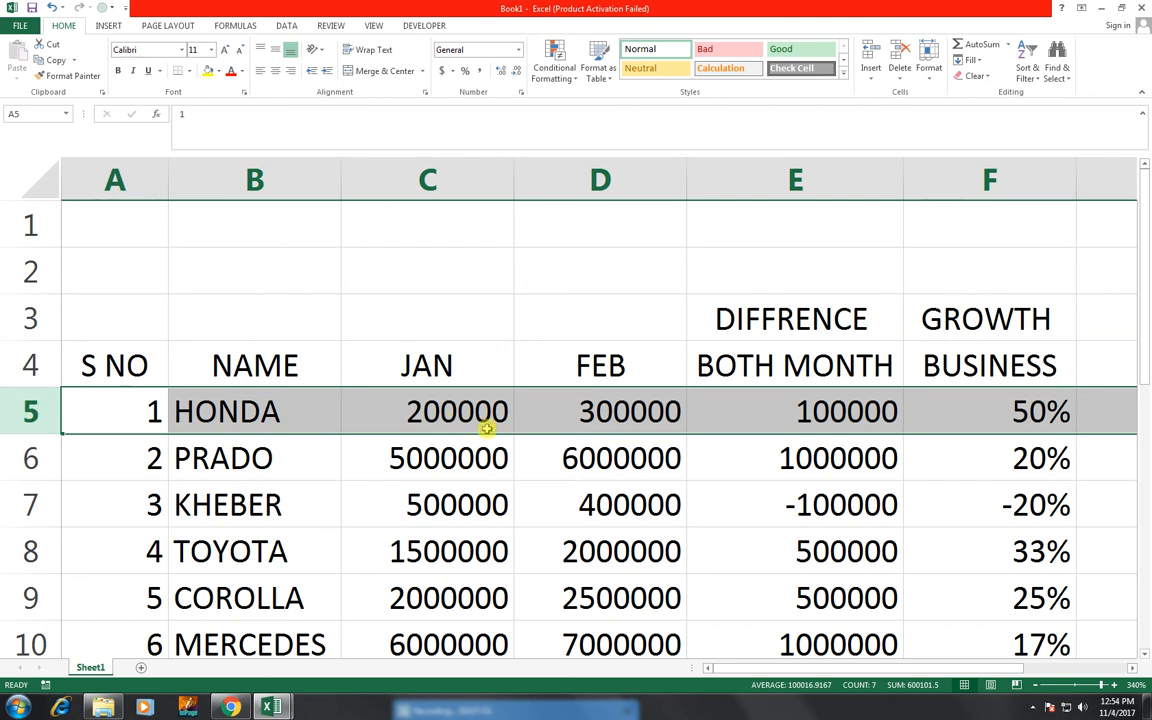
pyautogui.hotkey('ctrl', 'shift', '+')
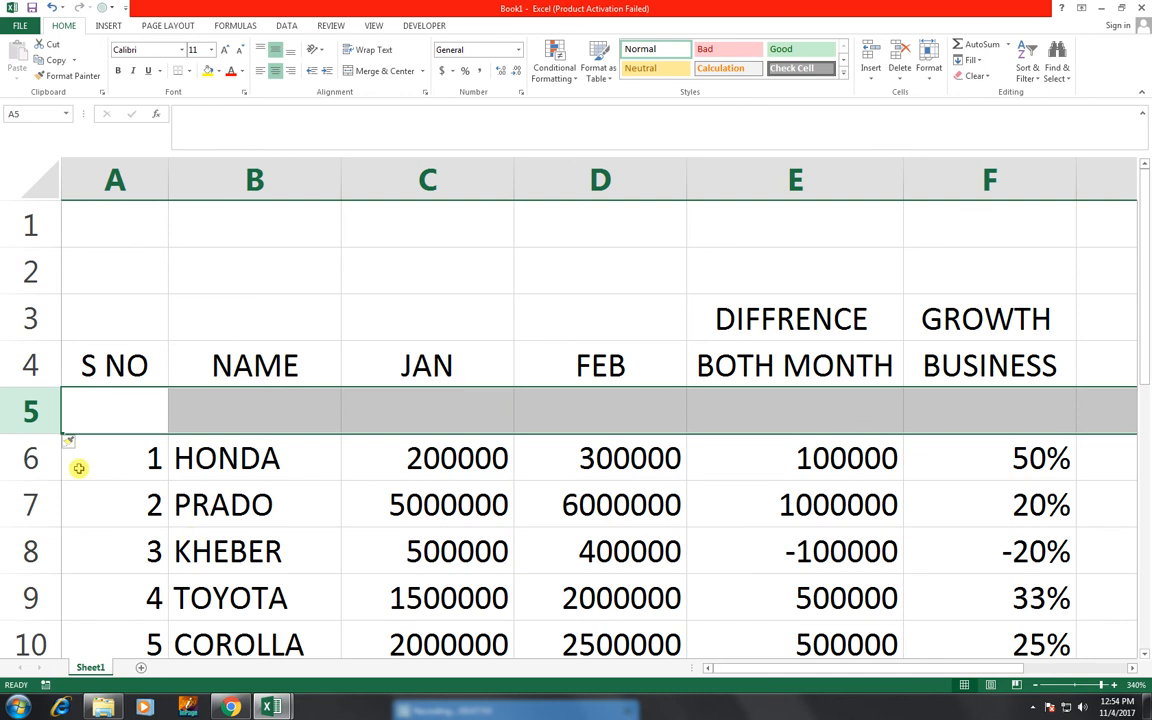
pyautogui.moveTo(51, 432); pyautogui.dragTo(85, 404)
# Give the header cells A3:F4 a black fill and white font color
pyautogui.moveTo(141, 321); pyautogui.dragTo(946, 368)
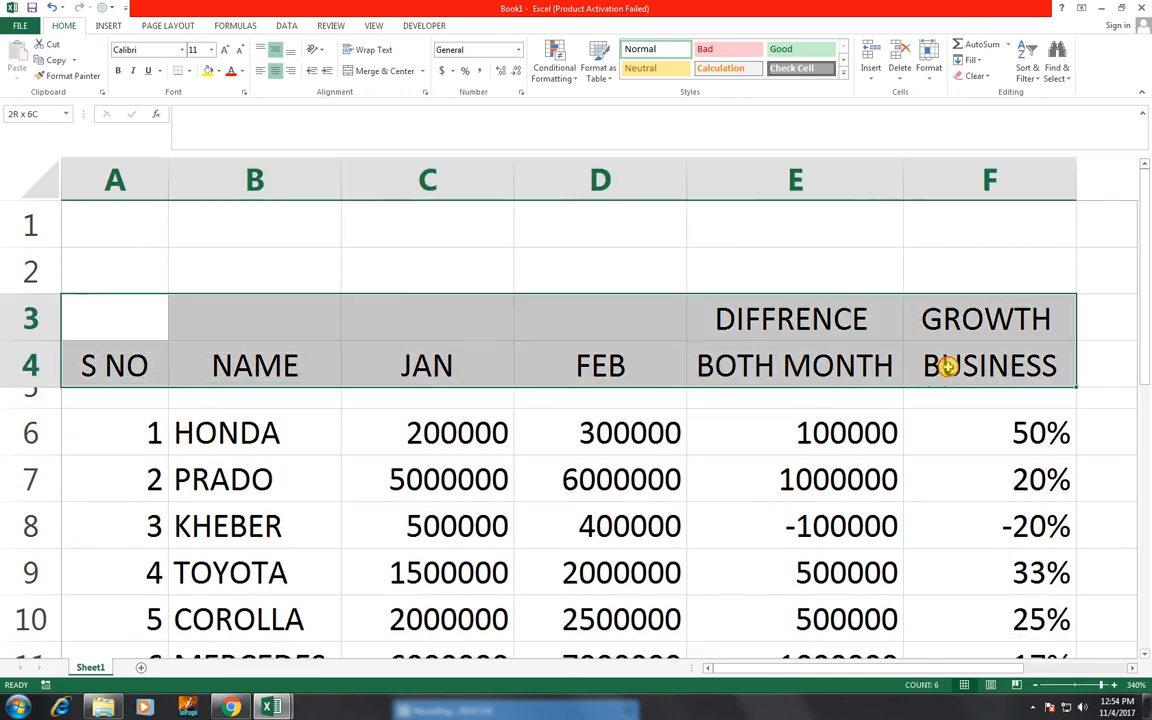
pyautogui.click(218, 75)
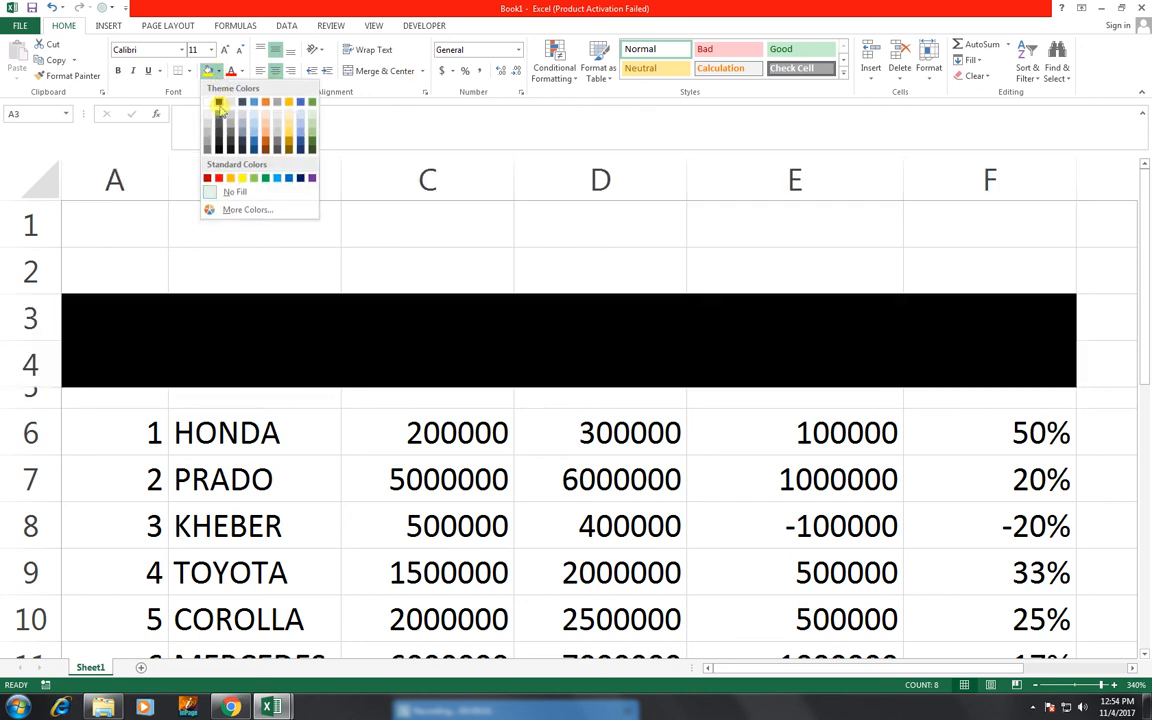
pyautogui.click(218, 102)
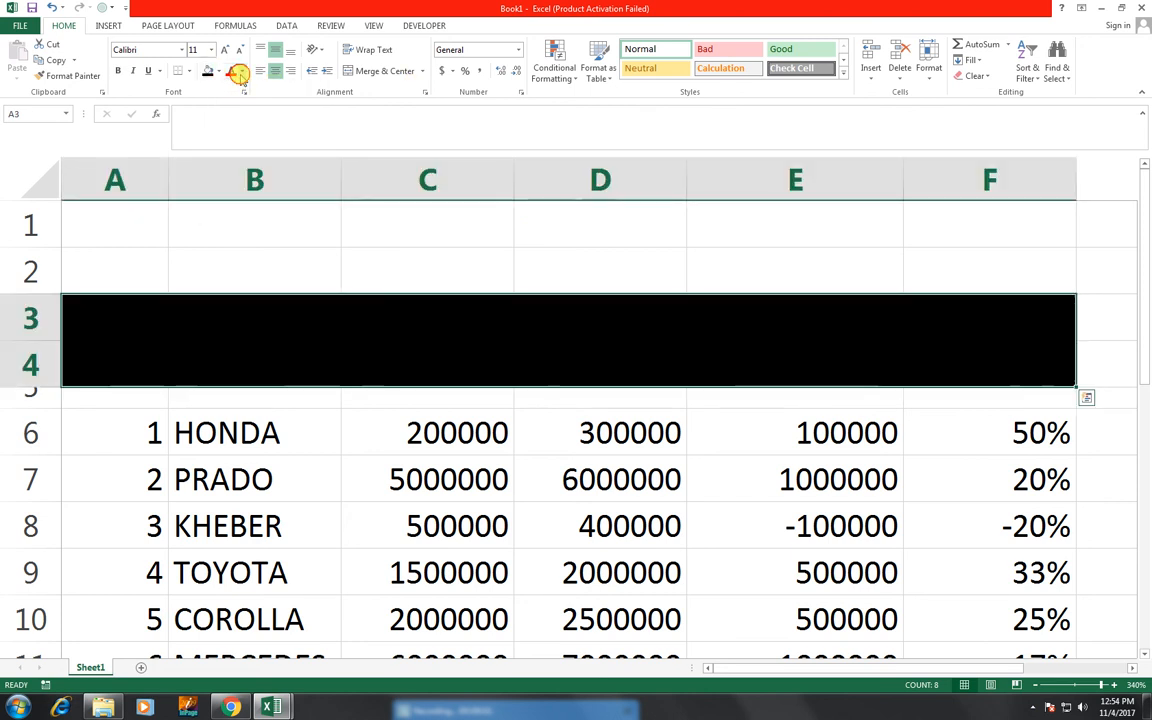
pyautogui.click(240, 73)
pyautogui.click(231, 118)
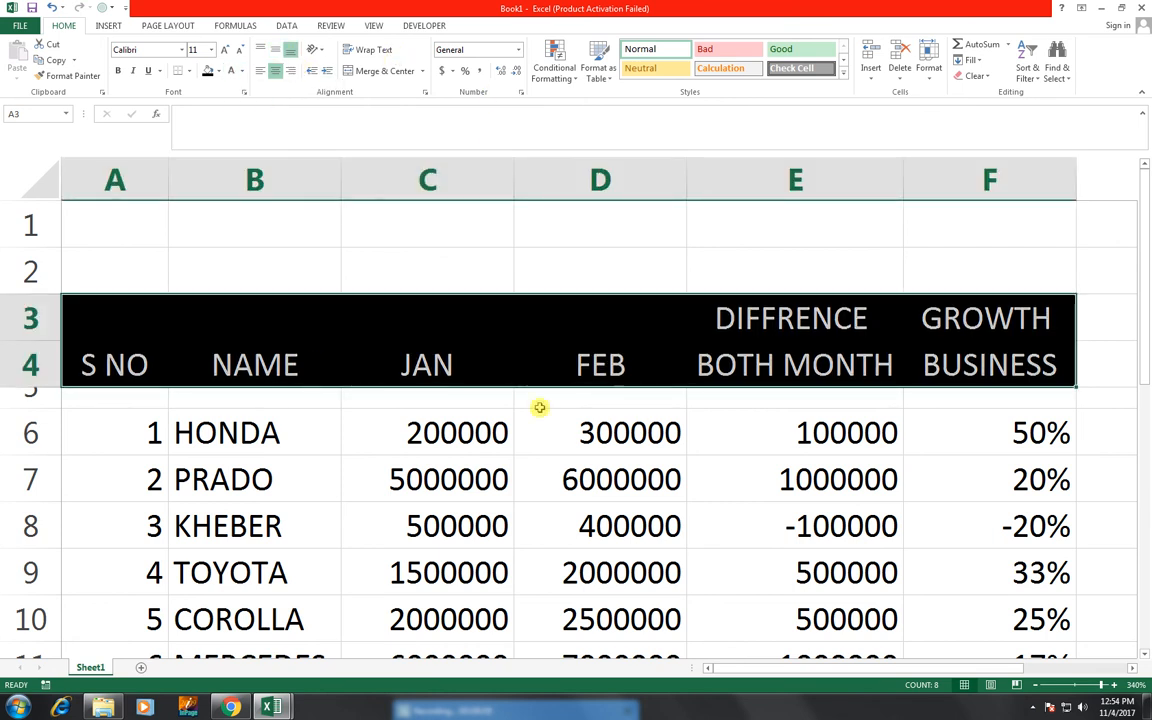
pyautogui.moveTo(542, 330); pyautogui.dragTo(147, 347)
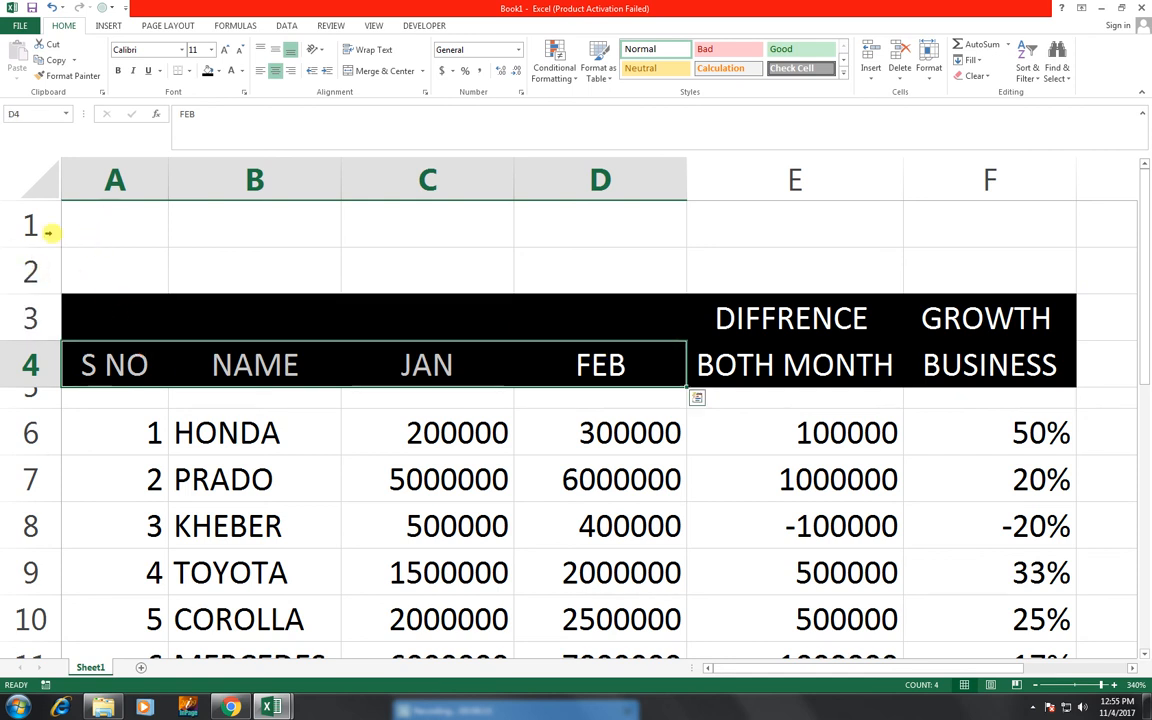
# Insert three blank rows at row 1, above the table
pyautogui.click(47, 229)
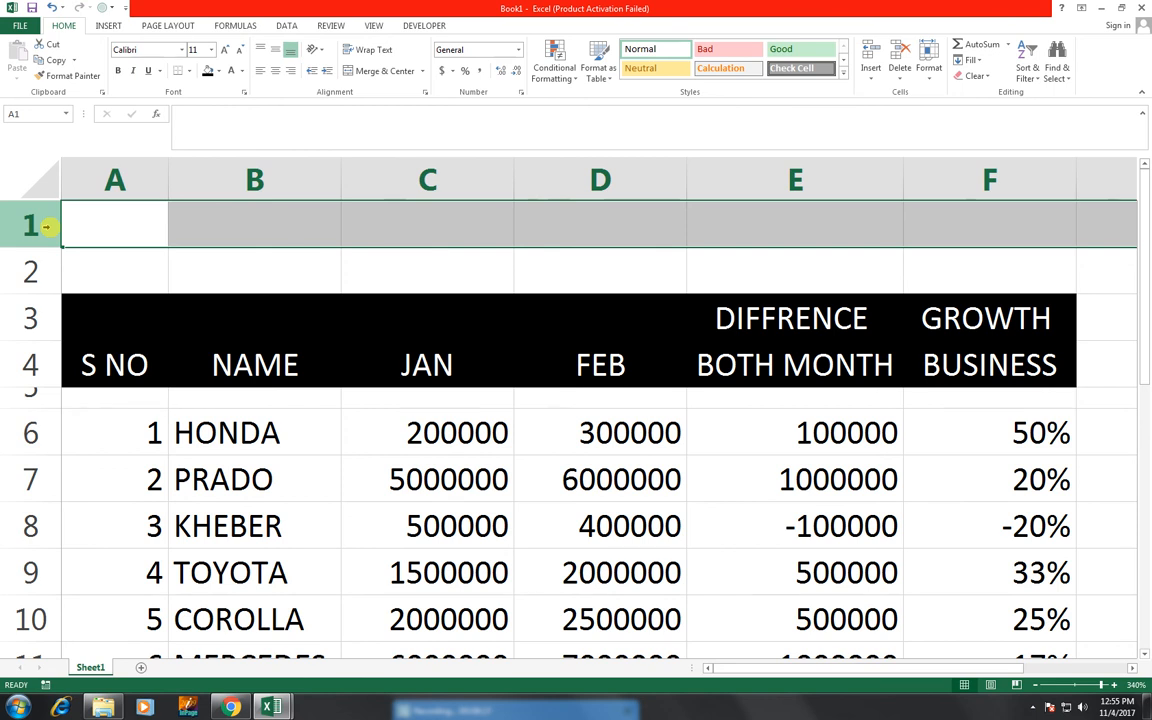
pyautogui.hotkey('ctrl', 'shift', '+')
pyautogui.hotkey('ctrl', 'shift', '+')
pyautogui.hotkey('ctrl', 'shift', '+')
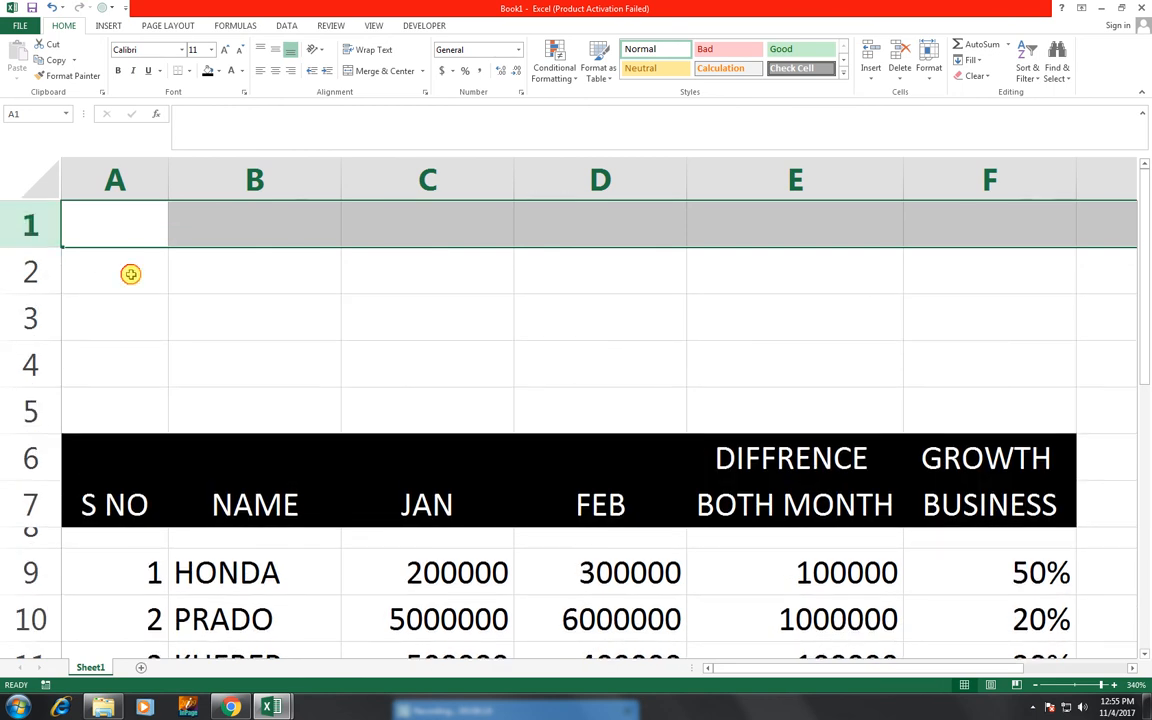
# Merge and center A2:F4 above the table and enter the title BUSINESS GROWTH PERCENTAGE
pyautogui.moveTo(129, 273); pyautogui.dragTo(988, 357)
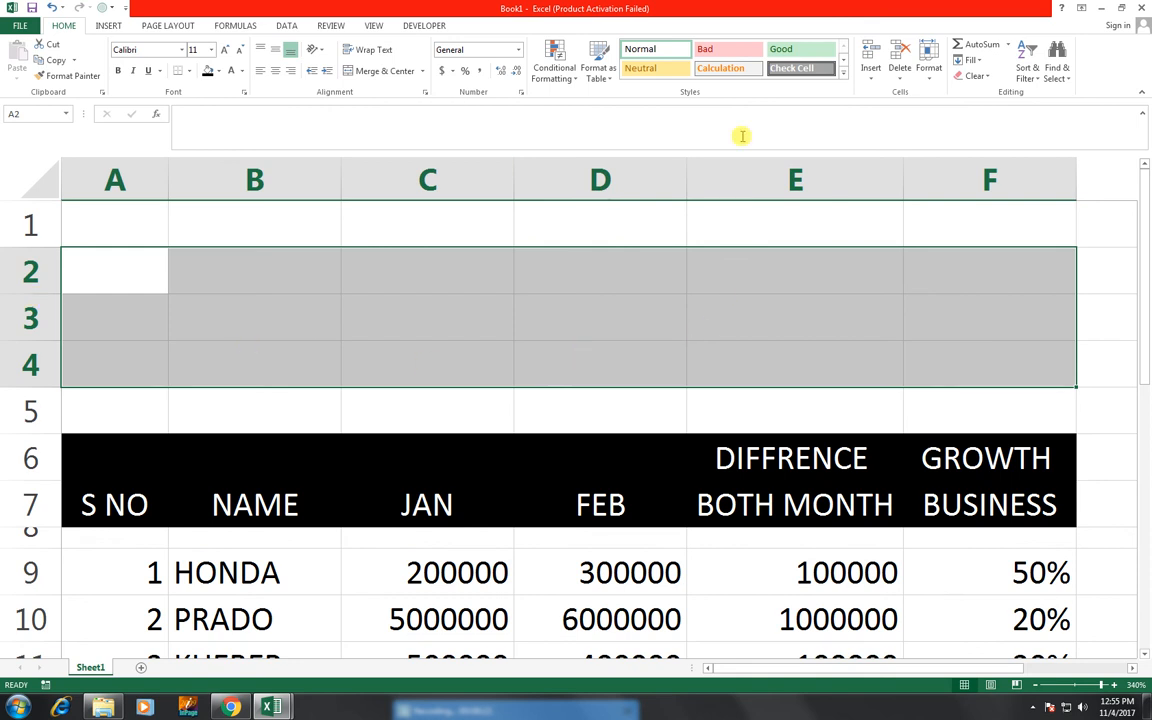
pyautogui.click(378, 72)
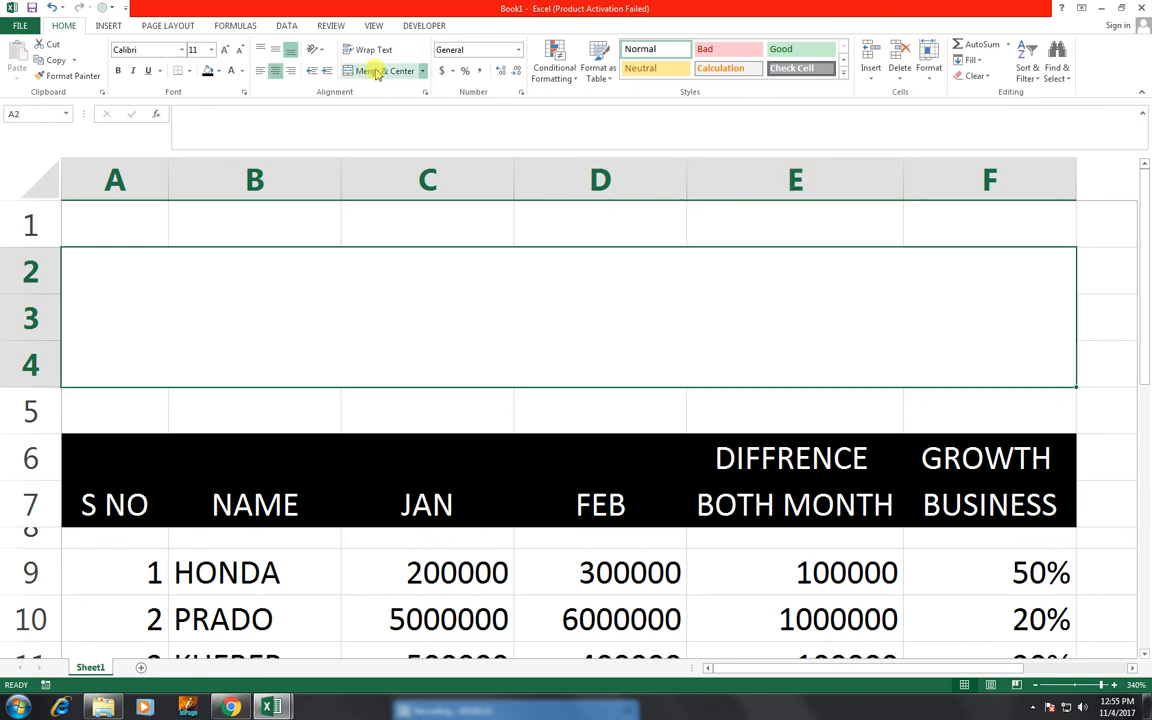
pyautogui.write('BUSI')
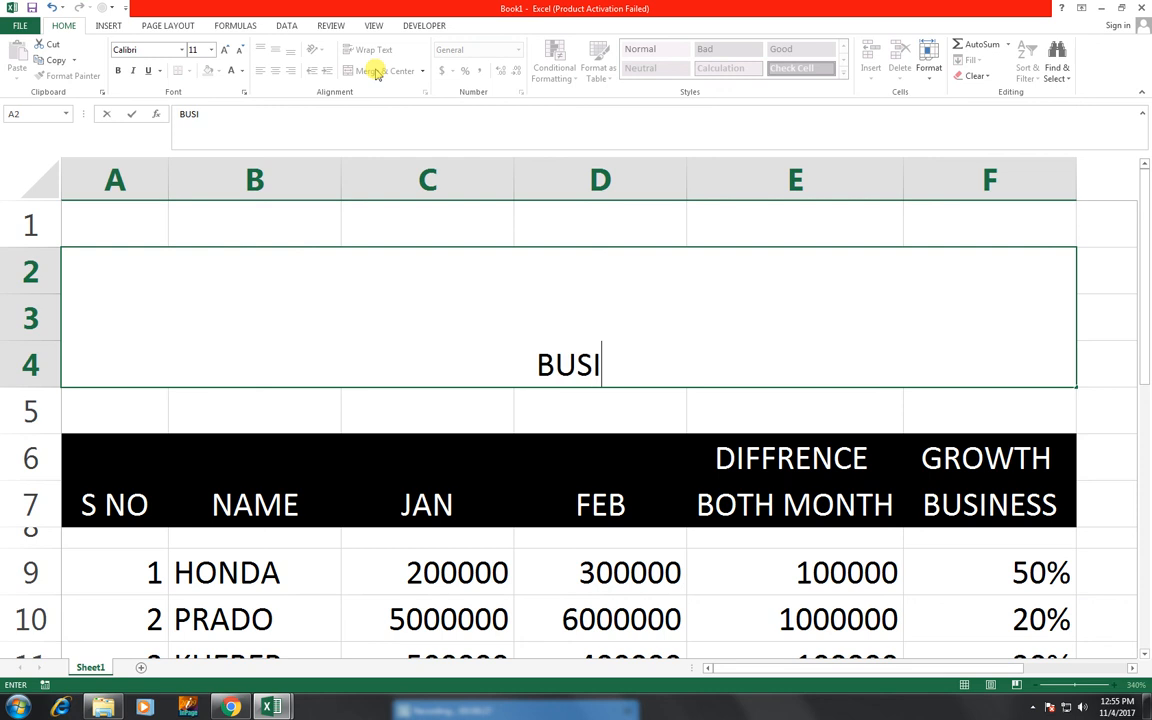
pyautogui.write('NESS')
pyautogui.write(' GR')
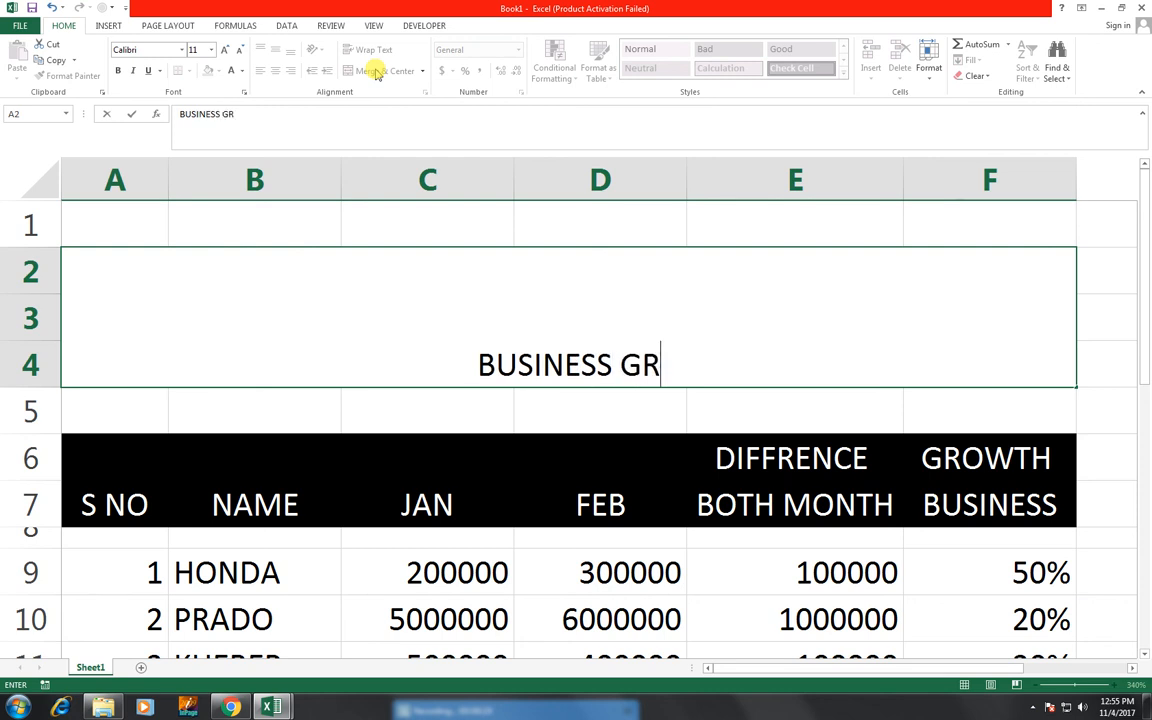
pyautogui.write('OWTH PERCENT')
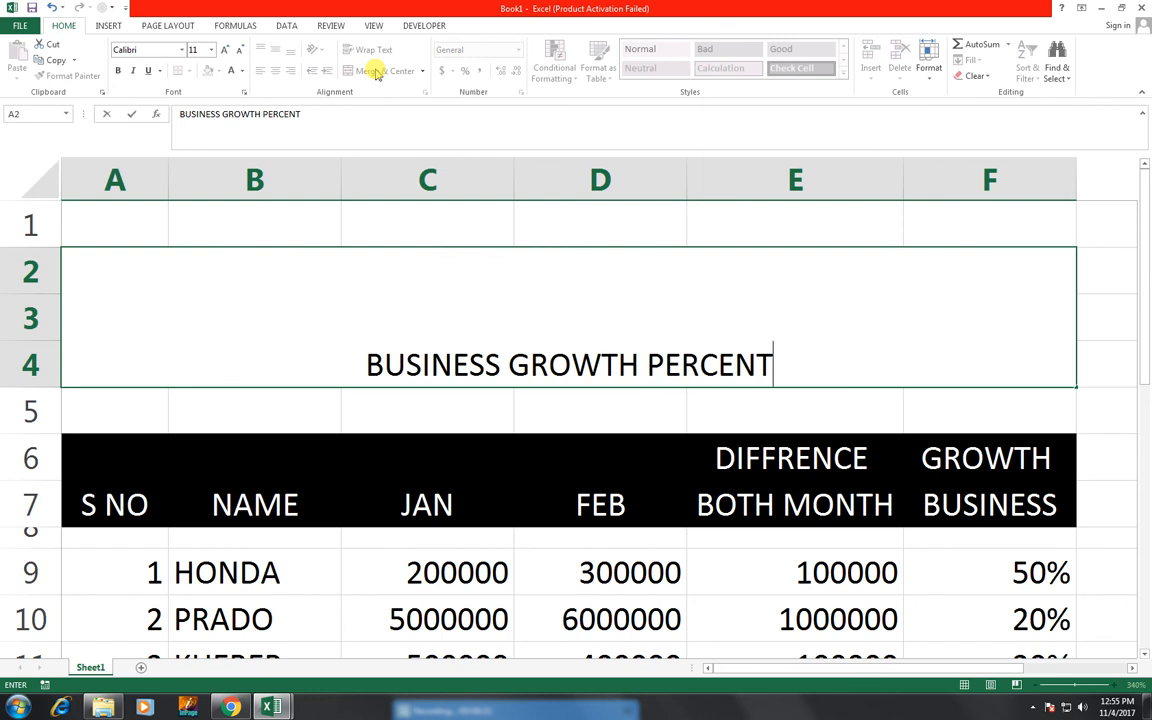
pyautogui.write('AGE')
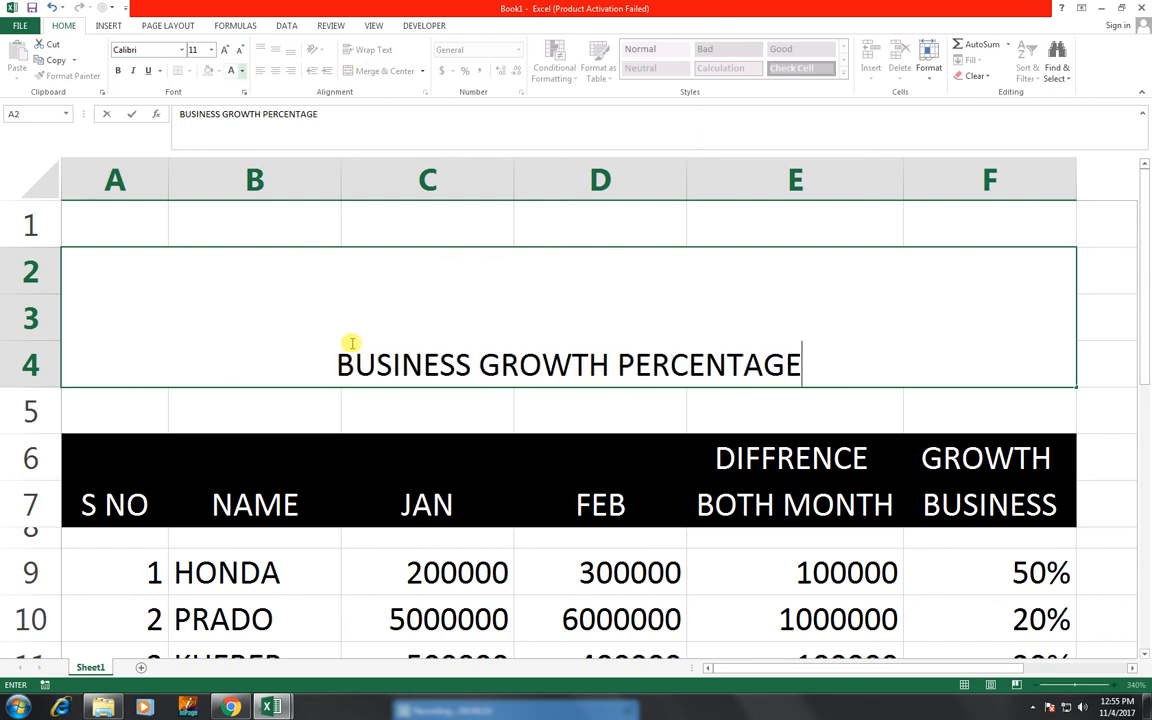
# Add the word CHECK at the start of the title so it reads CHECK BUSINESS GROWTH PERCENTAGE
pyautogui.click(321, 375)
pyautogui.write('CHECK')
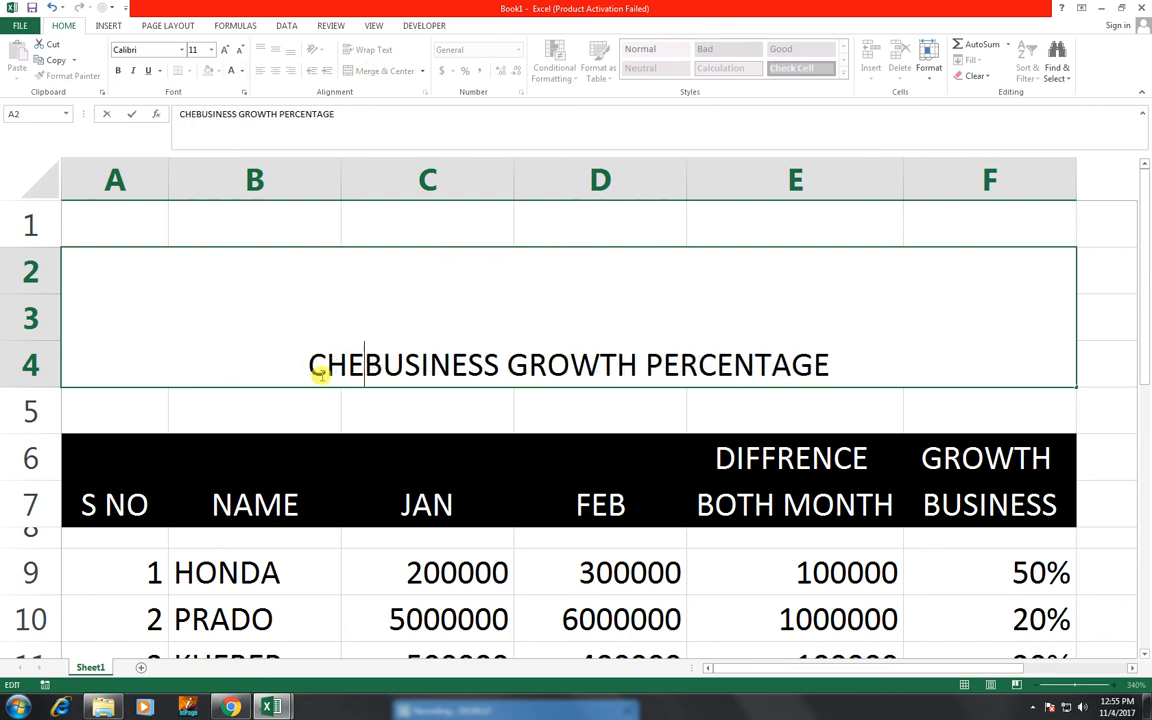
pyautogui.click(617, 409)
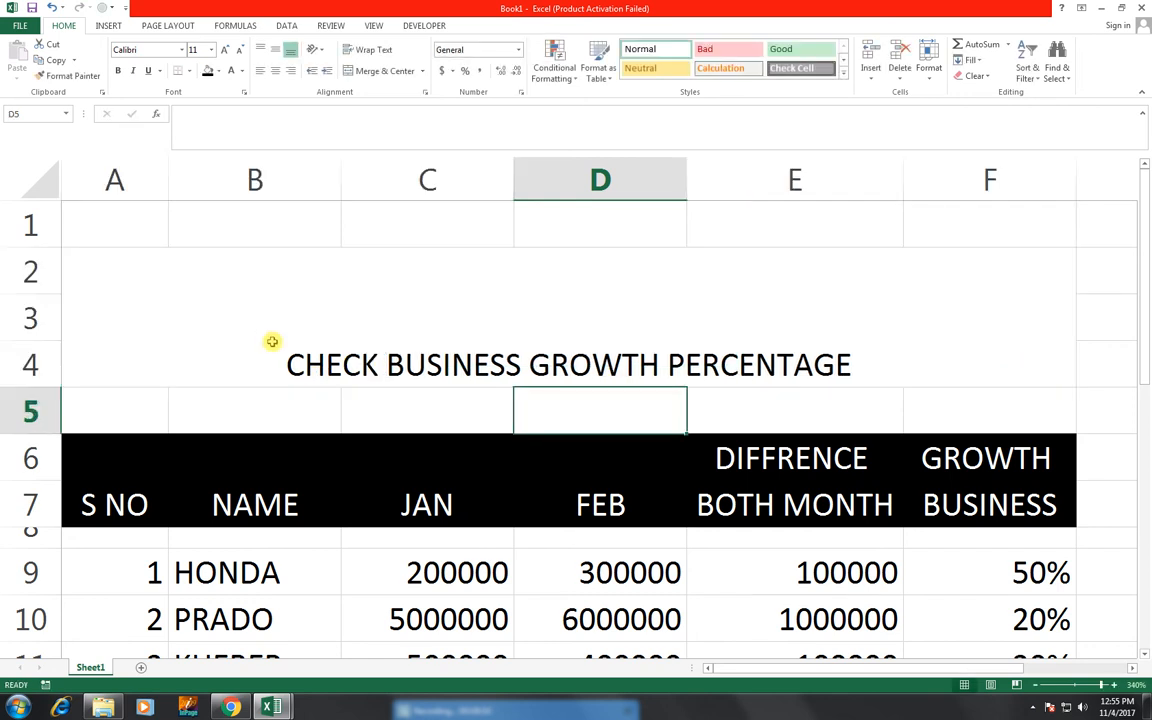
# Middle-align the title vertically in its merged cell and set its font size to 18
pyautogui.click(274, 300)
pyautogui.click(275, 49)
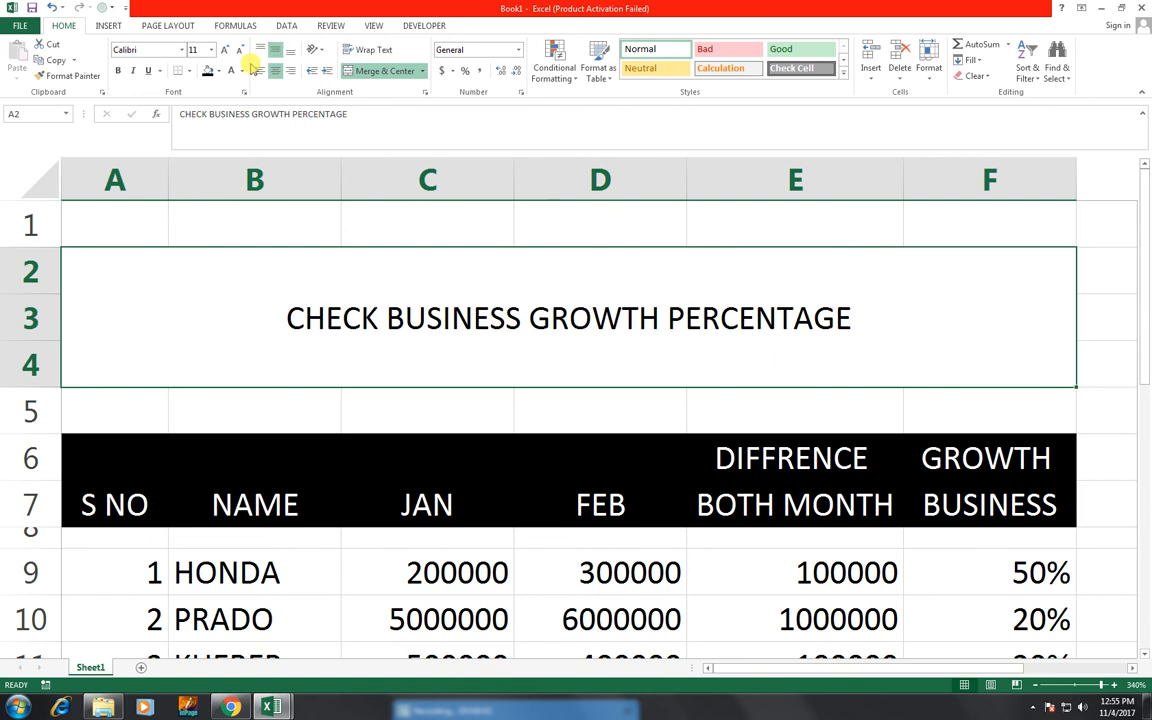
pyautogui.click(225, 49)
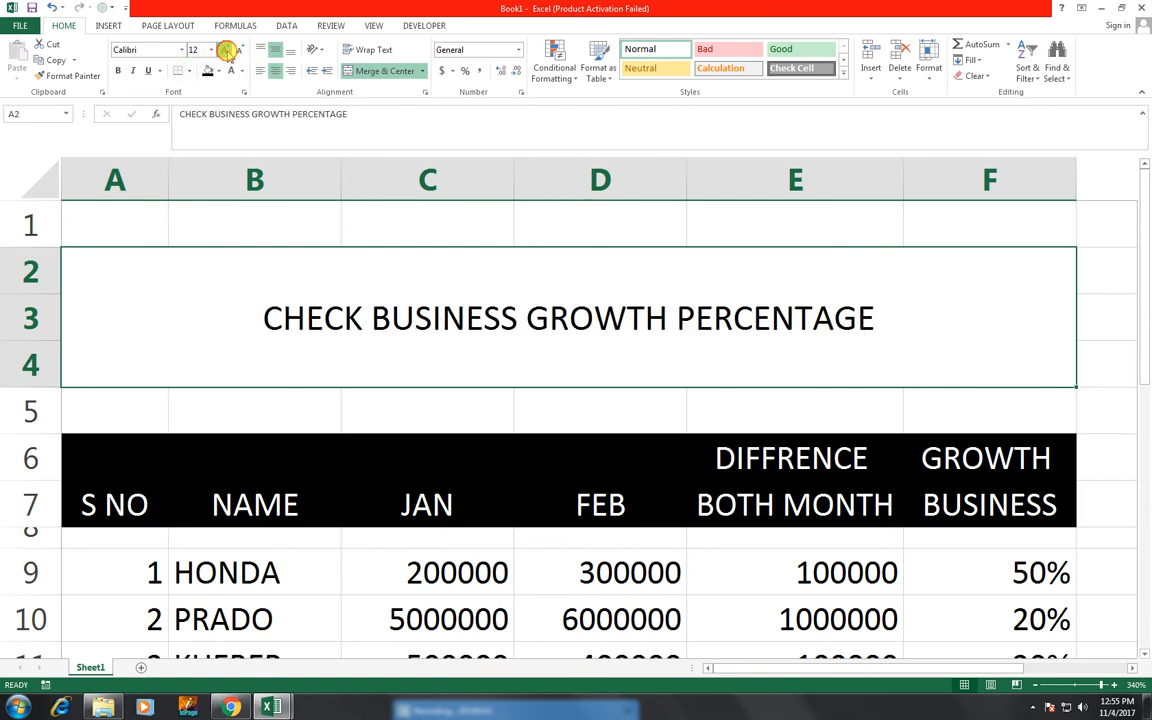
pyautogui.click(225, 49)
pyautogui.click(225, 49)
pyautogui.click(226, 49)
pyautogui.click(227, 50)
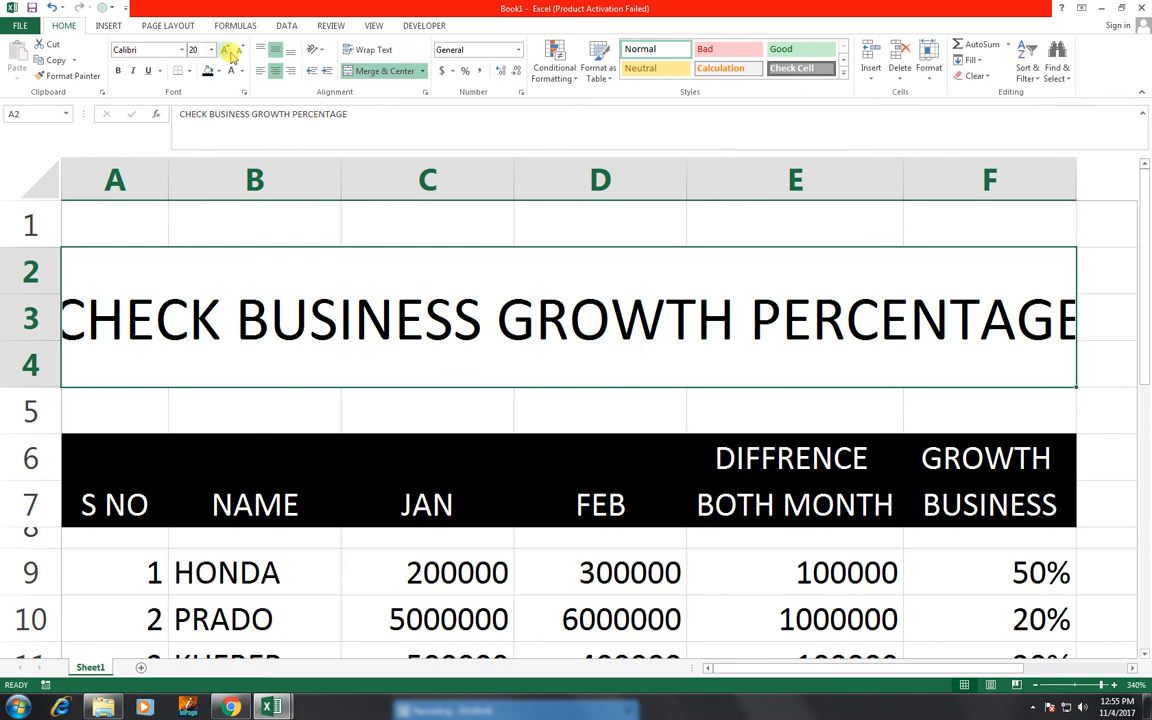
pyautogui.click(240, 49)
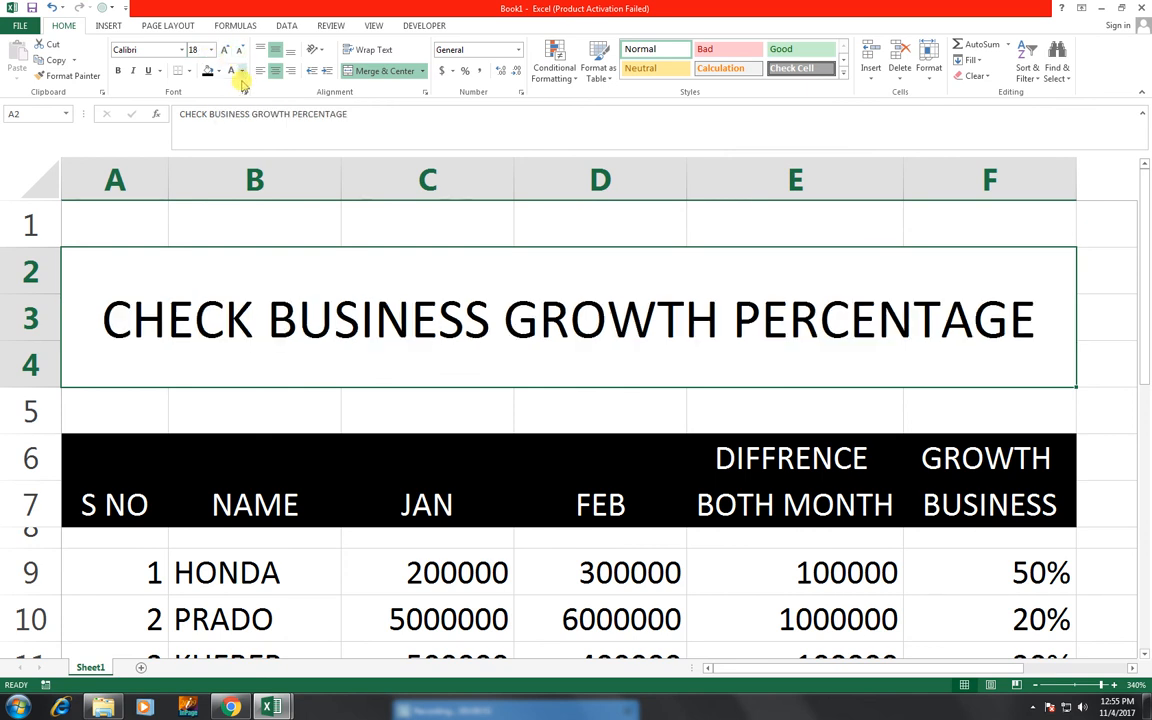
# Give the title cell a dark blue fill and white font color
pyautogui.click(218, 71)
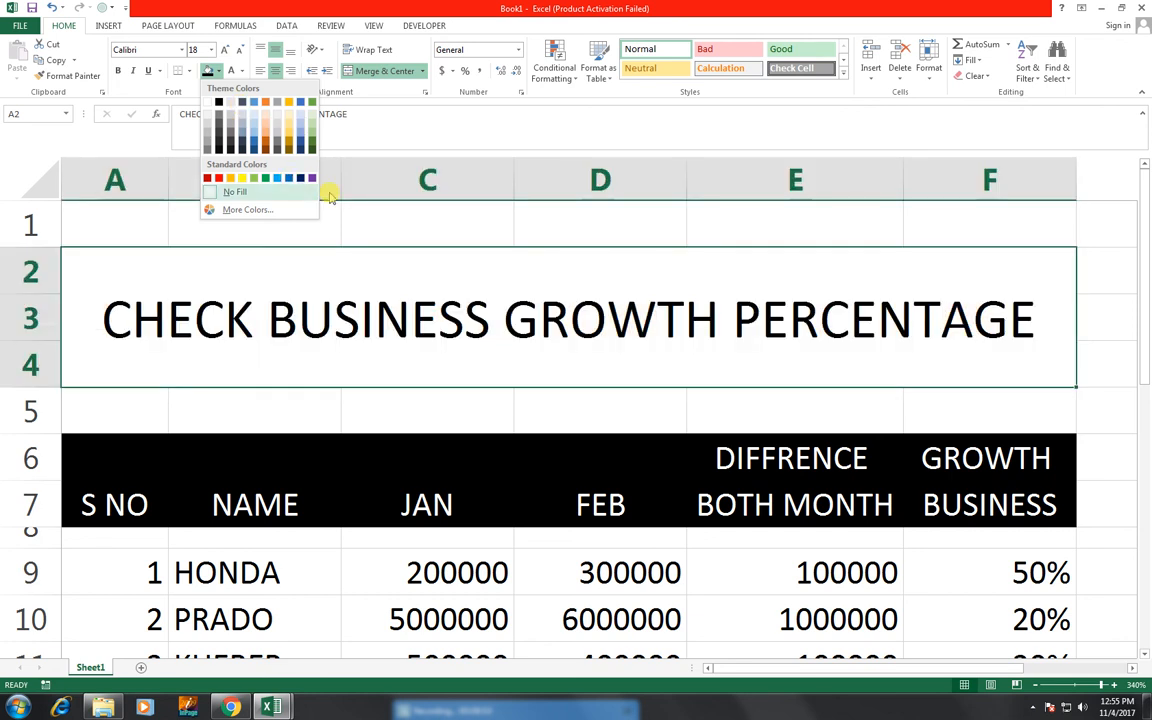
pyautogui.click(300, 180)
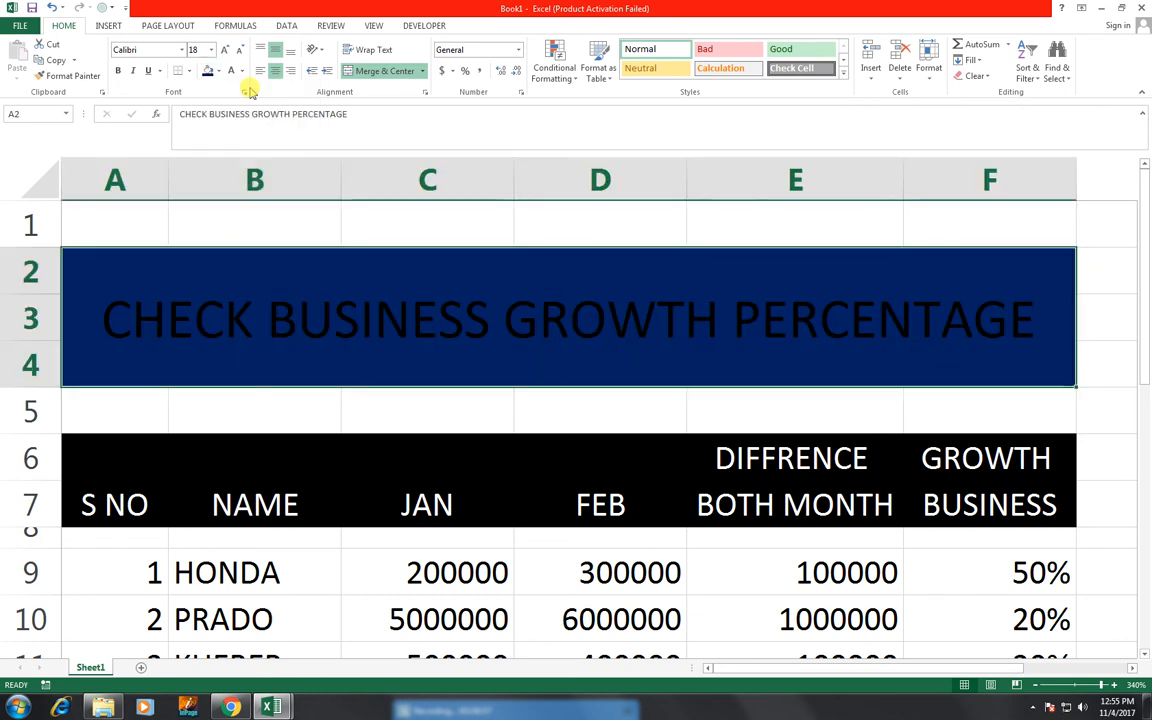
pyautogui.click(241, 71)
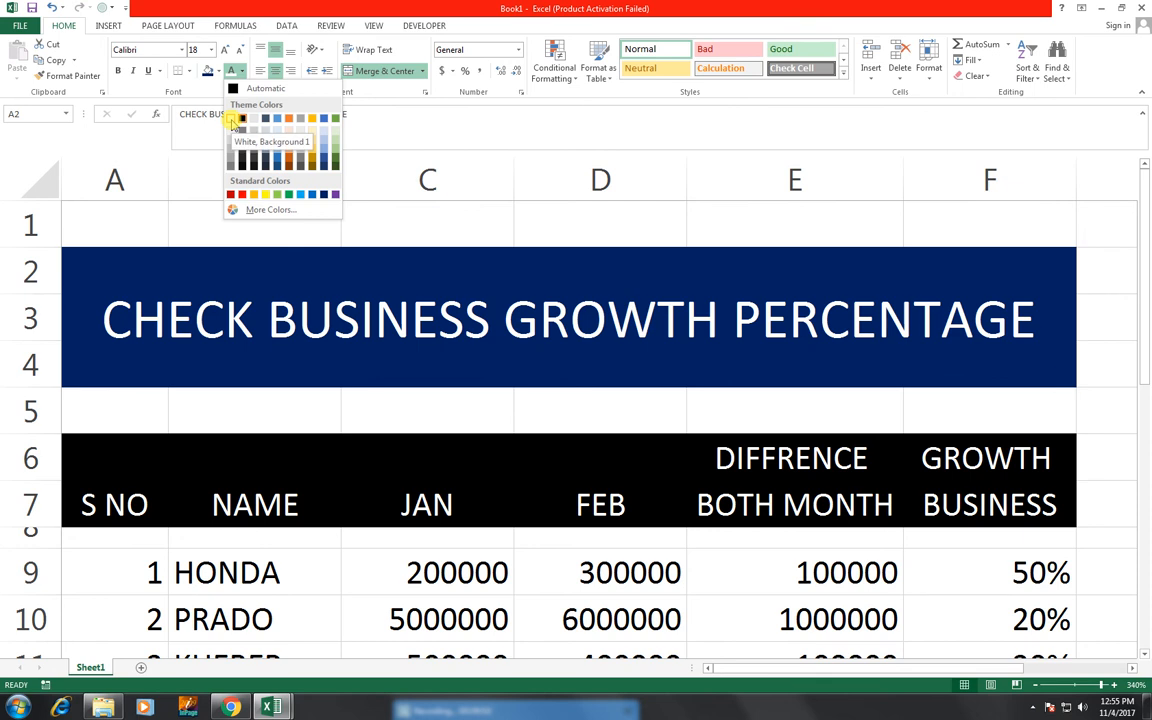
pyautogui.click(232, 119)
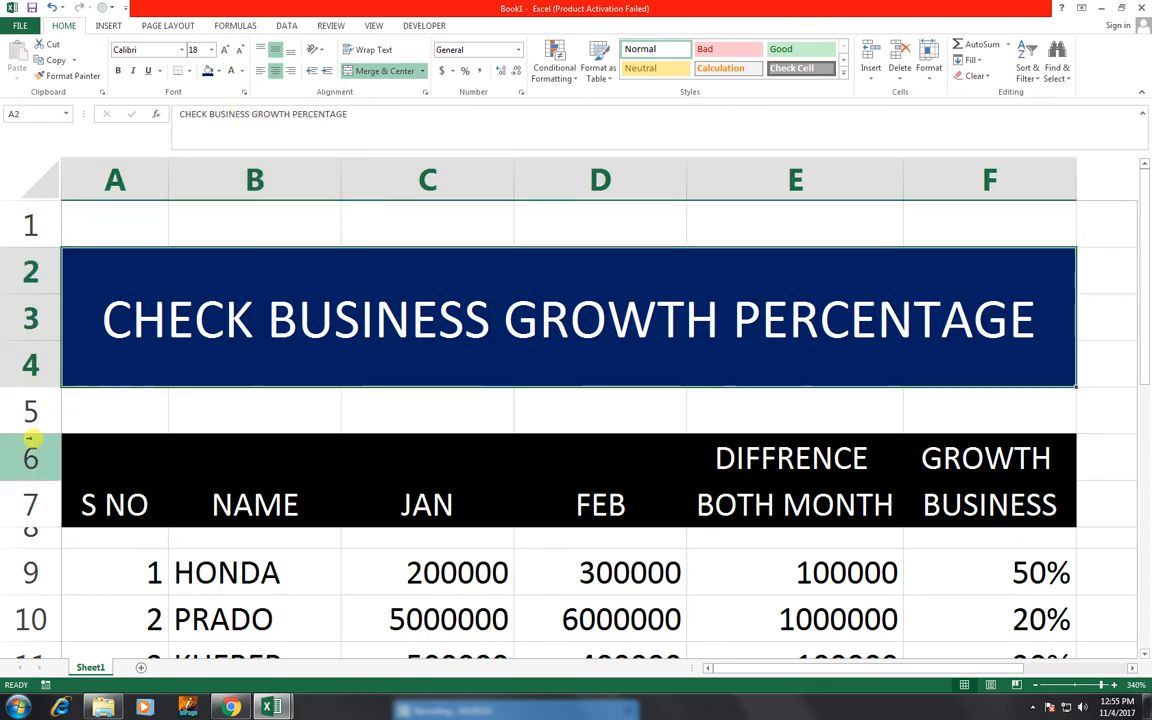
# Delete the blank spacer row 8 below the headers and reduce the heights of rows 5 and 6
pyautogui.moveTo(30, 437); pyautogui.dragTo(41, 397)
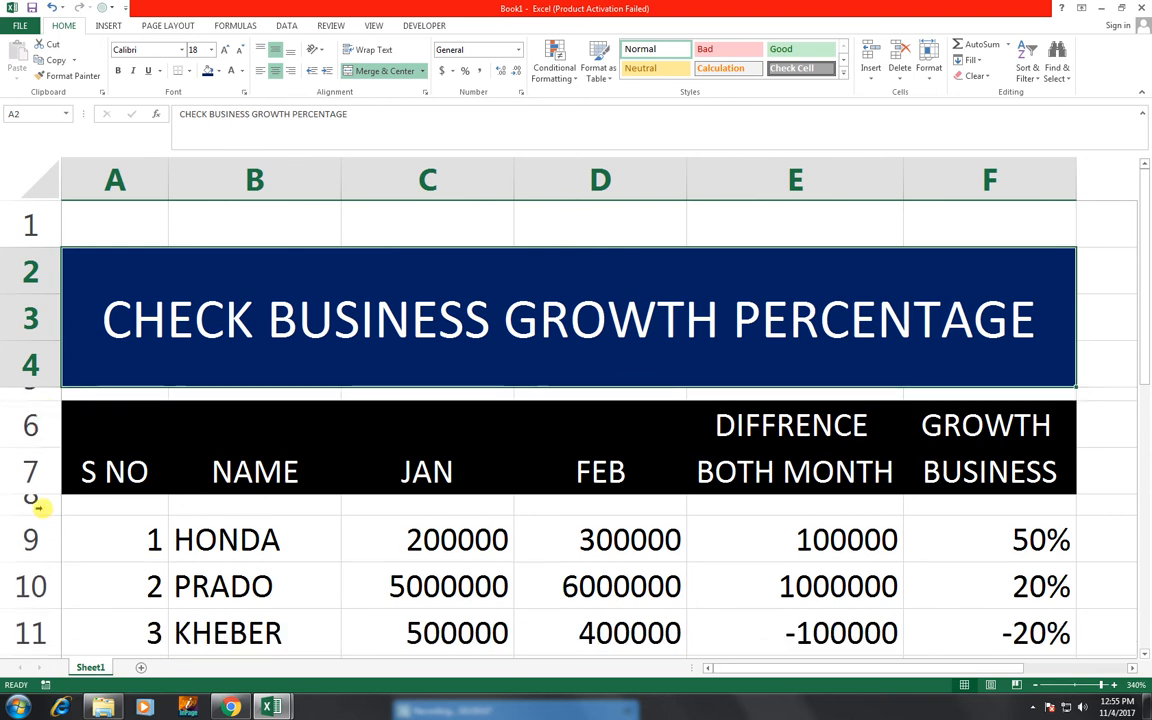
pyautogui.click(38, 506)
pyautogui.rightClick(45, 505)
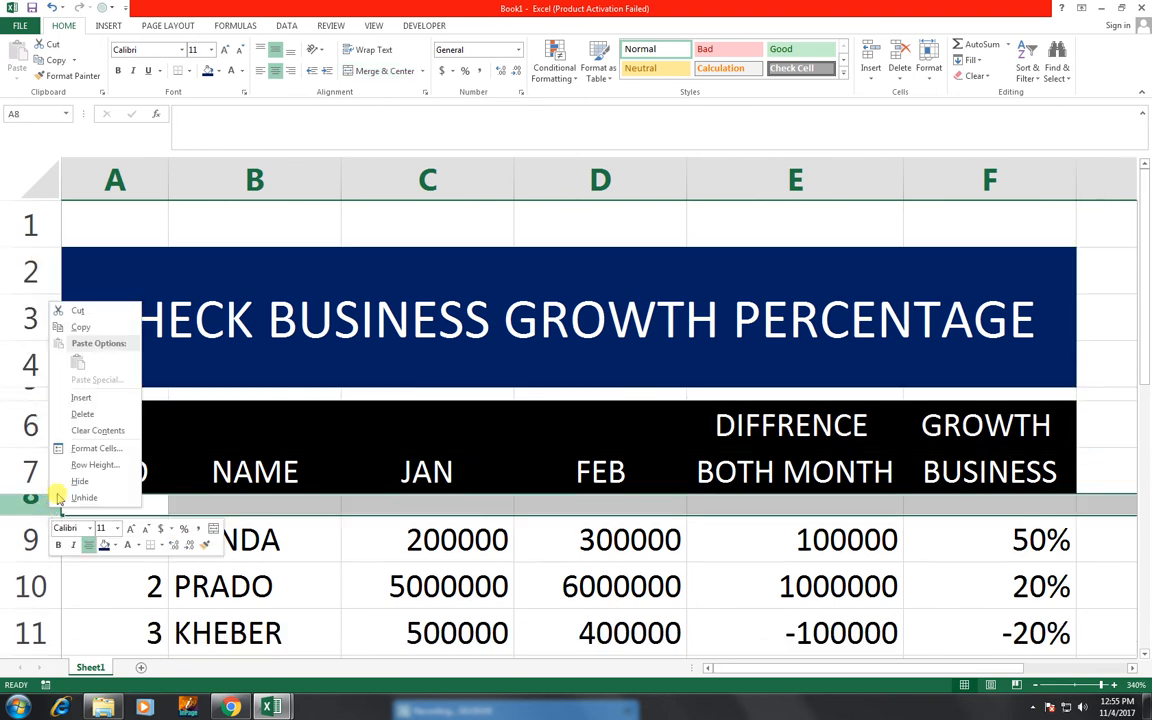
pyautogui.click(82, 414)
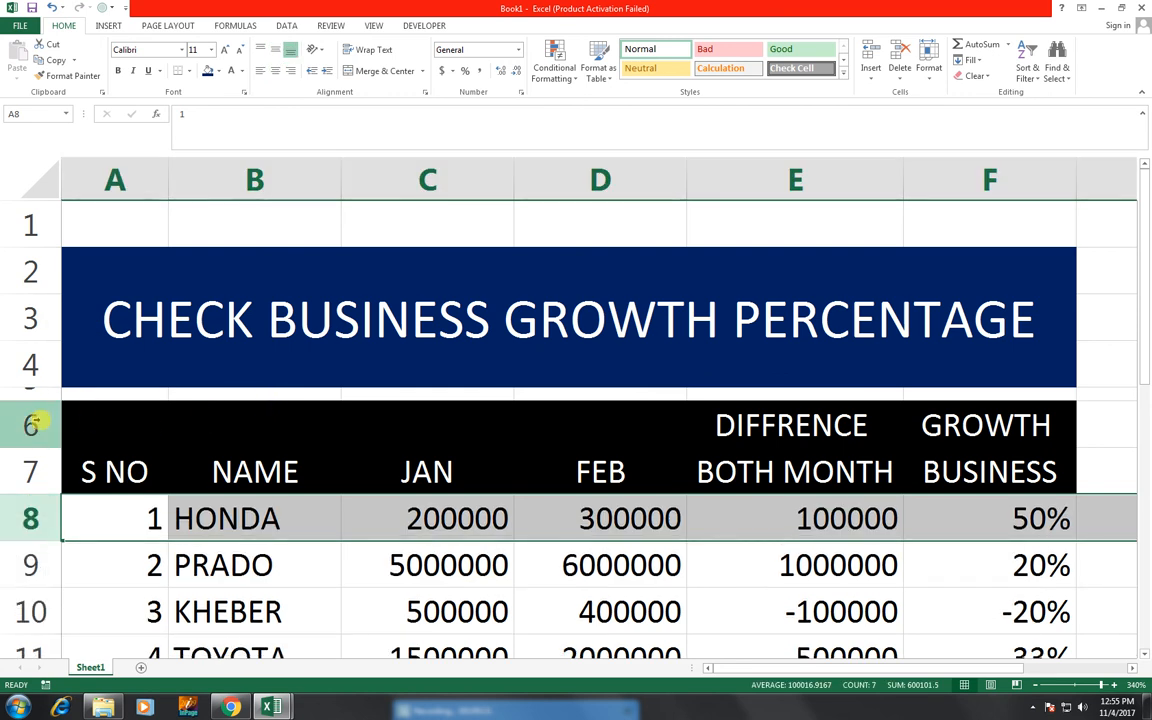
pyautogui.moveTo(38, 447); pyautogui.dragTo(37, 439)
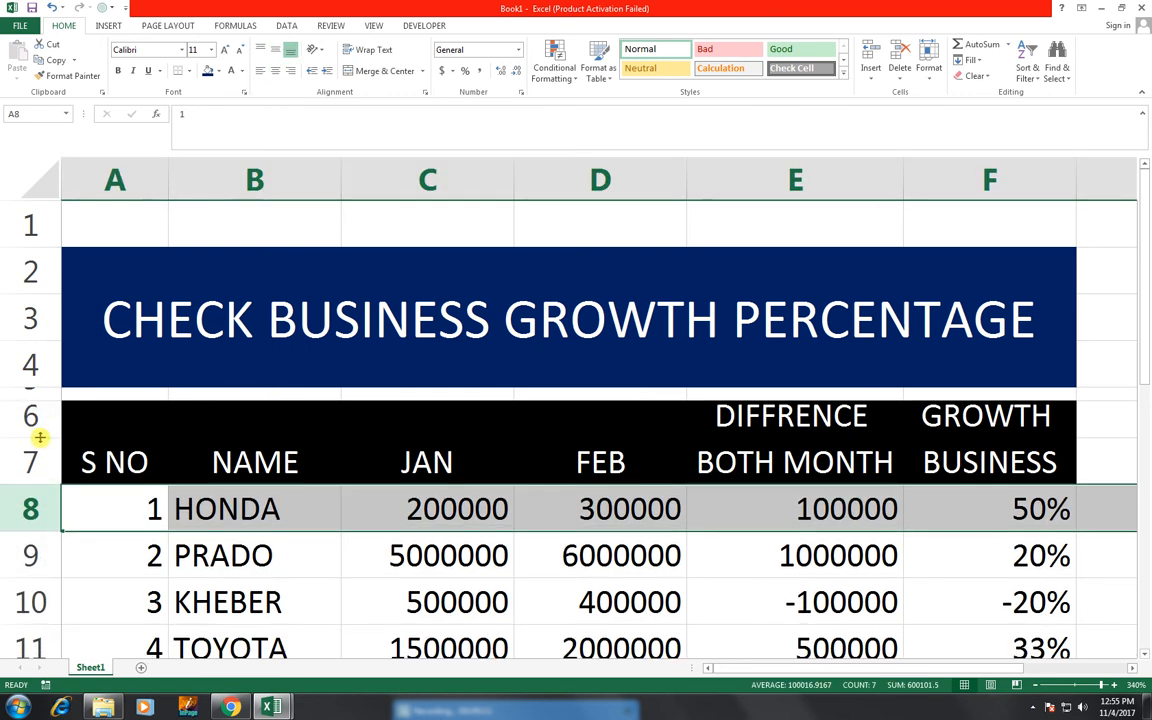
# Extend the title by one column, merging and centering it across A2:G4
pyautogui.moveTo(120, 258); pyautogui.dragTo(671, 568)
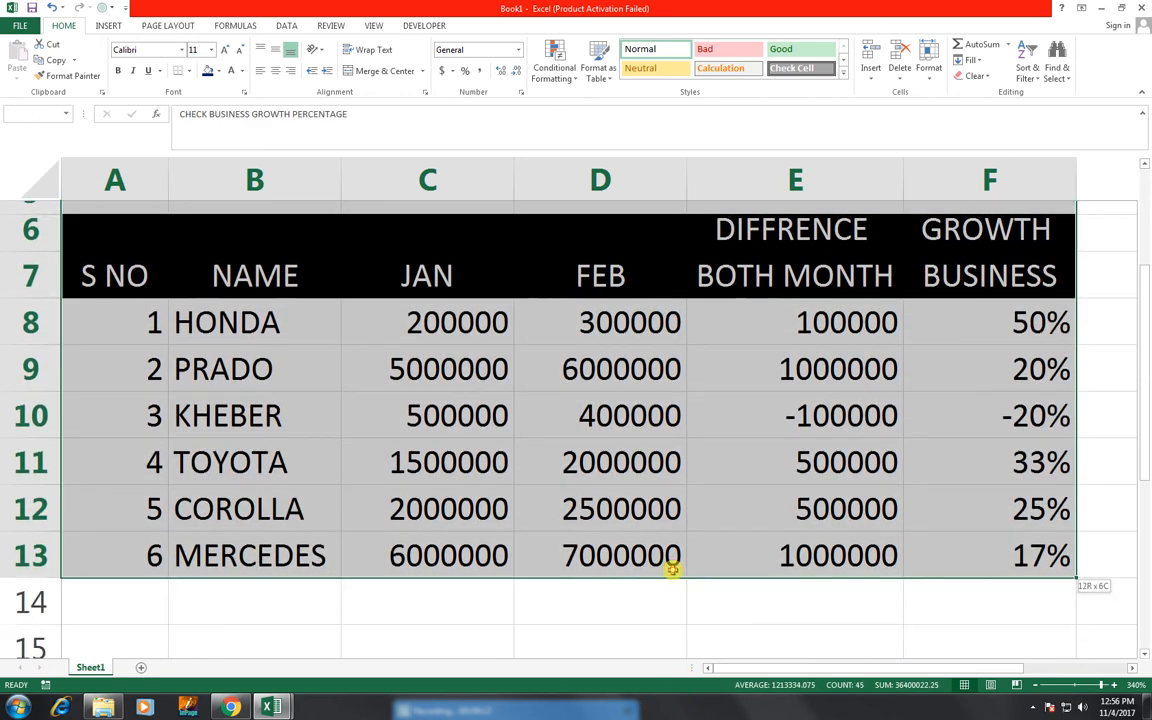
pyautogui.click(373, 25)
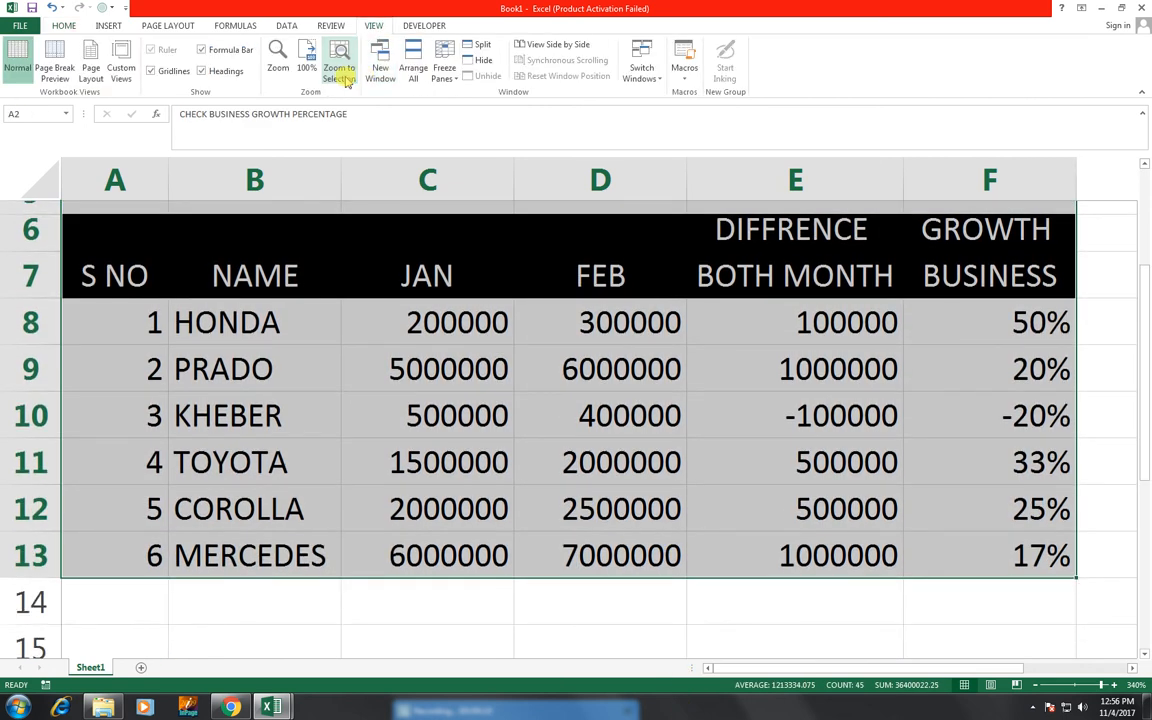
pyautogui.click(339, 65)
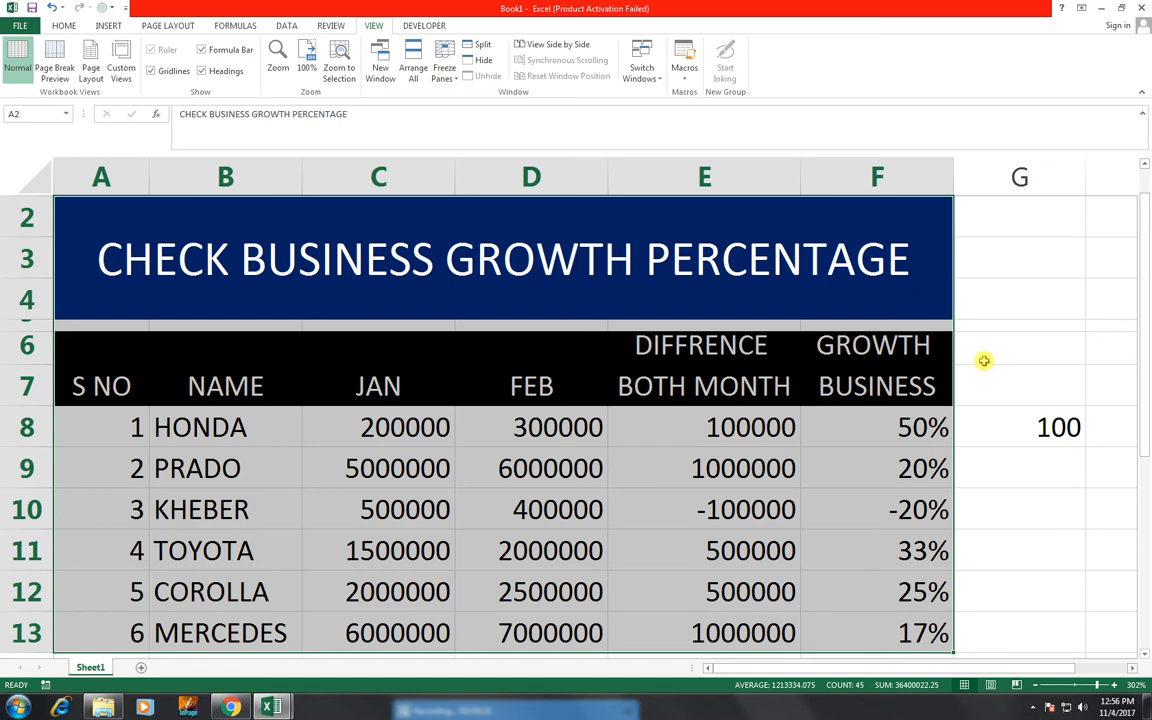
pyautogui.click(1025, 390)
pyautogui.moveTo(985, 230); pyautogui.dragTo(912, 275)
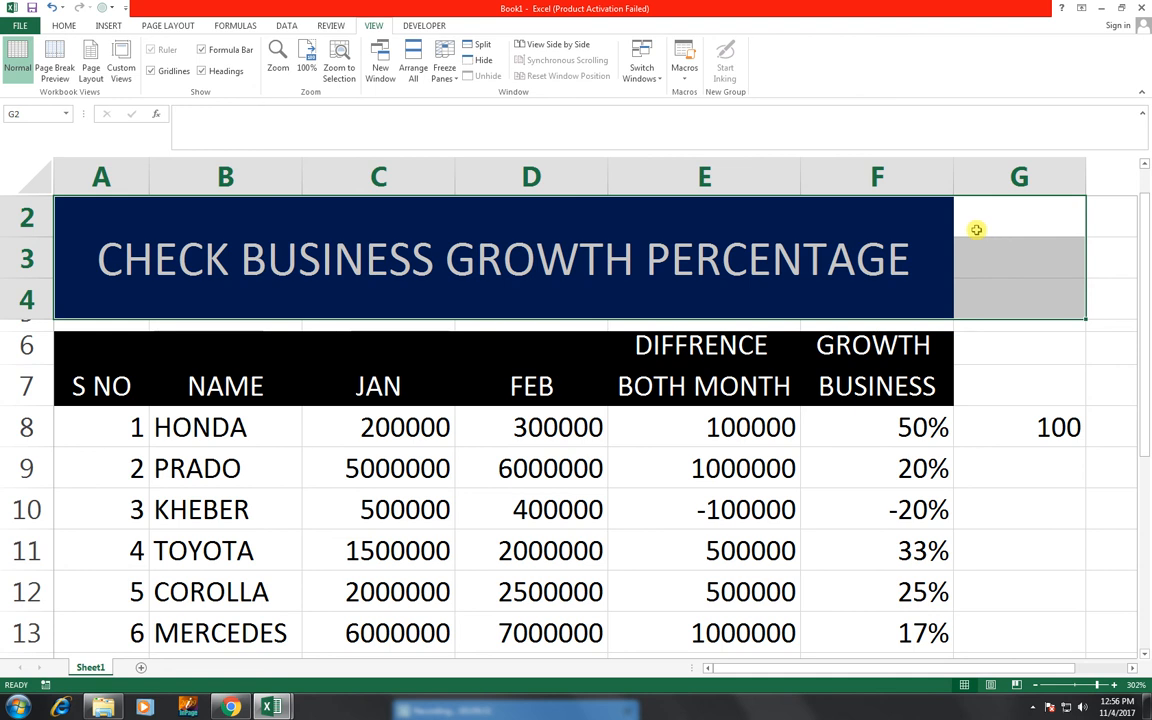
pyautogui.click(62, 25)
pyautogui.click(378, 71)
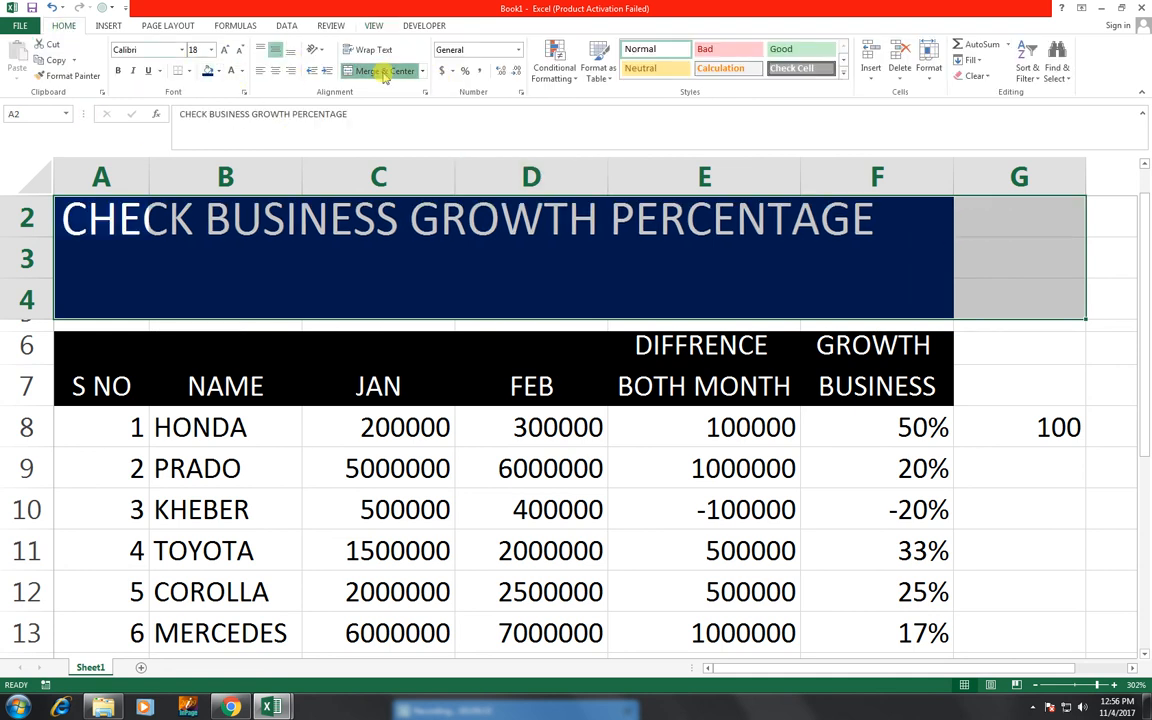
pyautogui.click(382, 71)
# Apply a black fill and white font color to header cells F6:G7
pyautogui.moveTo(887, 355); pyautogui.dragTo(986, 375)
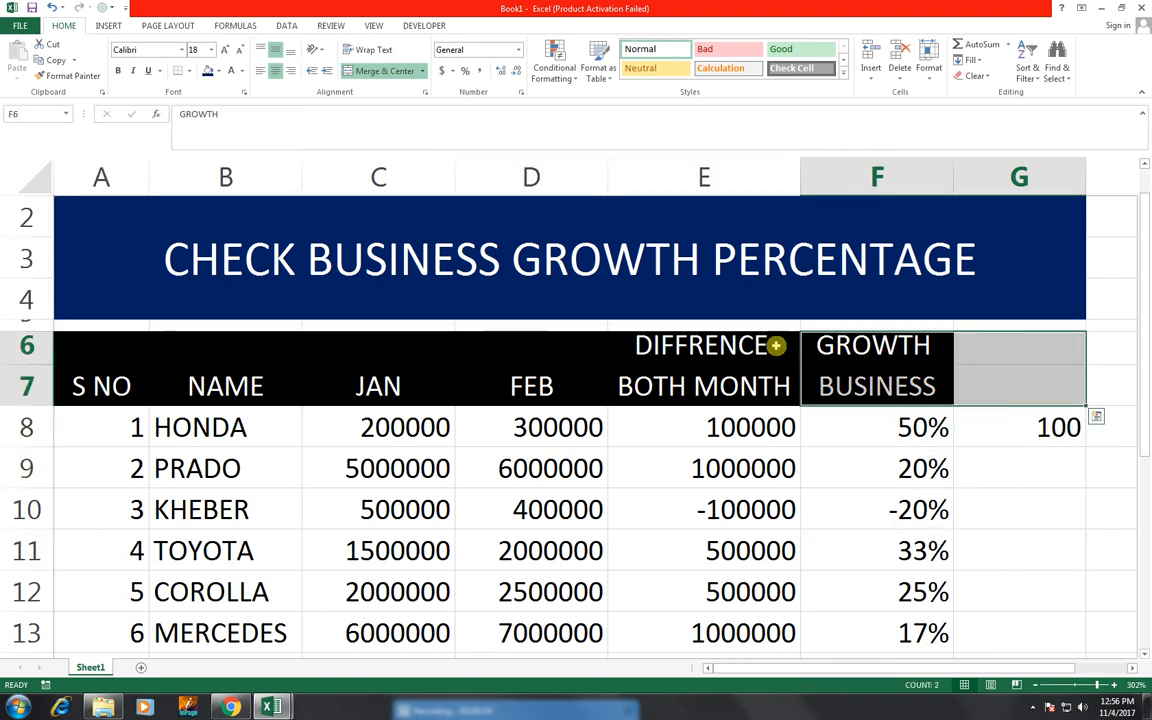
pyautogui.click(218, 71)
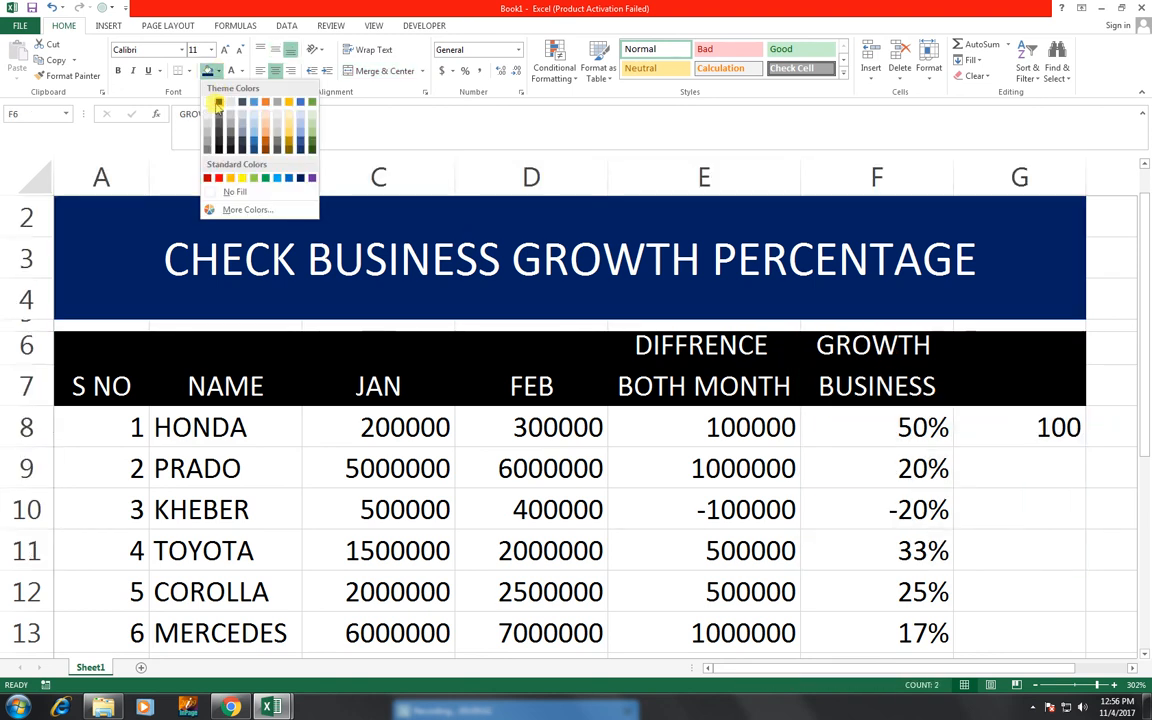
pyautogui.click(226, 106)
pyautogui.click(242, 72)
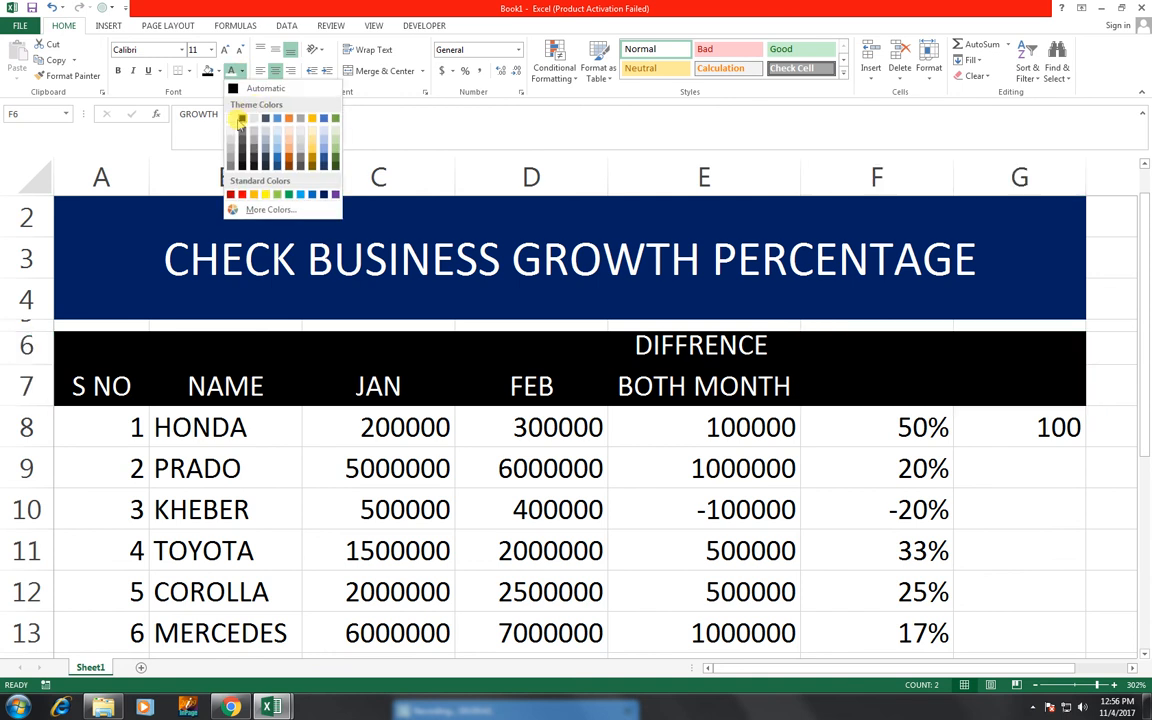
pyautogui.click(234, 118)
pyautogui.click(1035, 369)
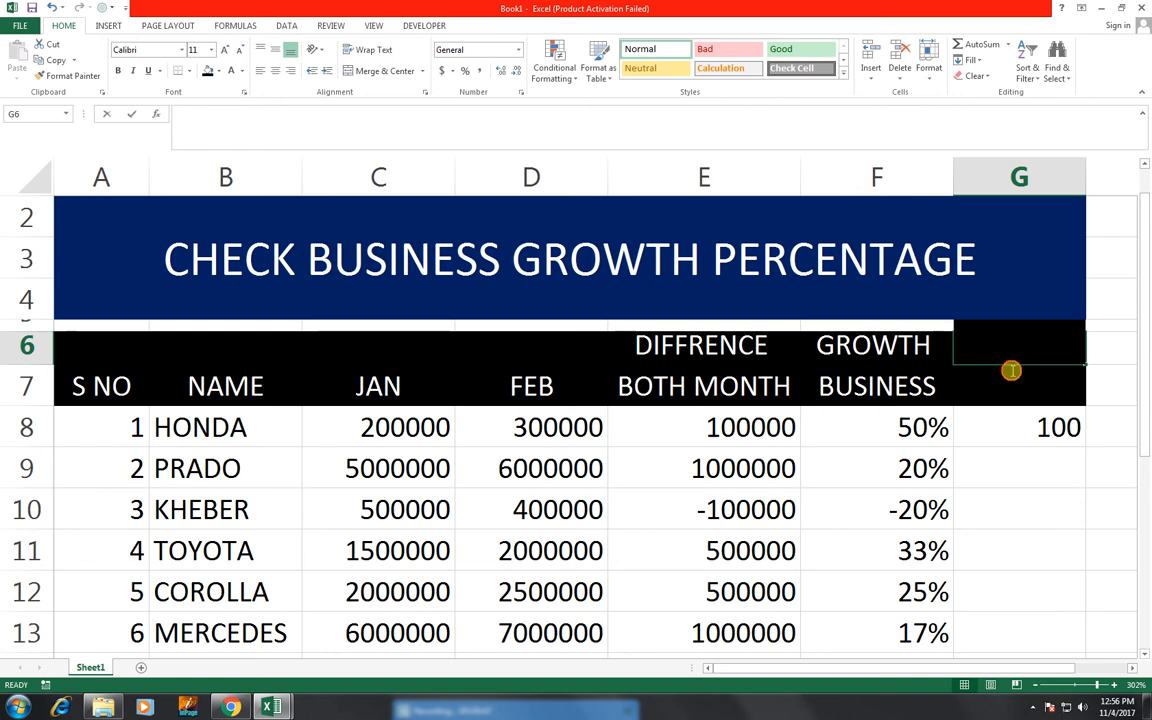
# Format the data cells A8:G13 with centered text, all borders and font size 10
pyautogui.moveTo(988, 439); pyautogui.dragTo(90, 620)
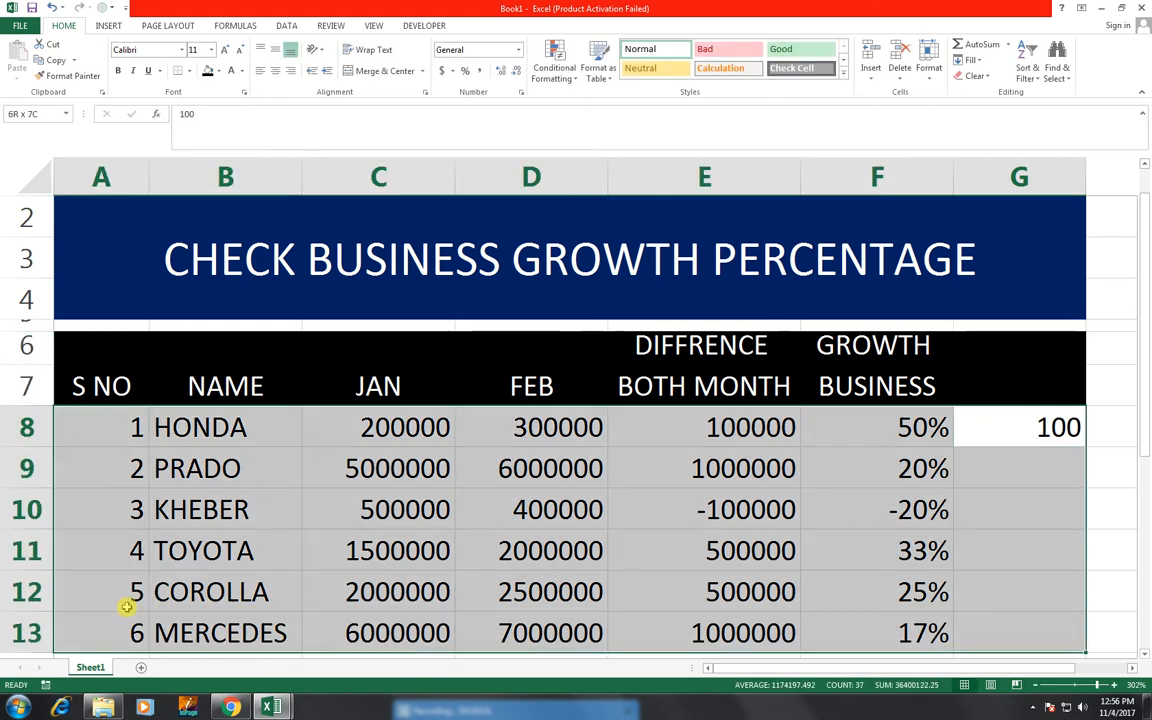
pyautogui.click(276, 72)
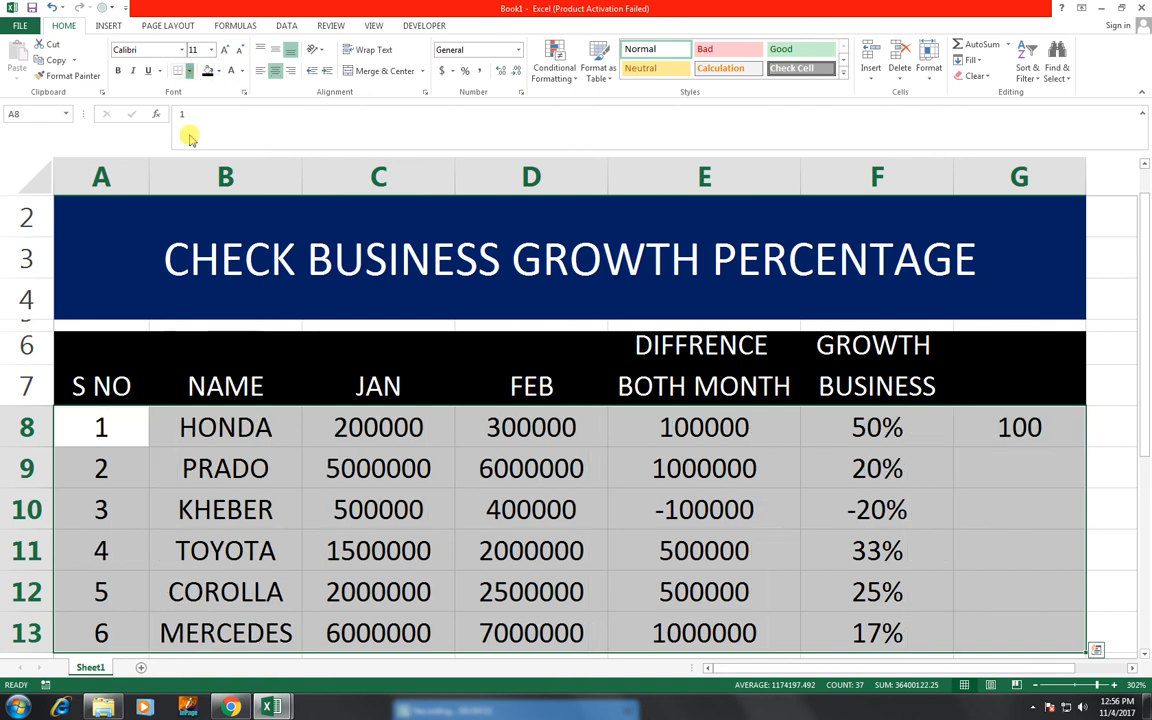
pyautogui.click(188, 71)
pyautogui.click(205, 184)
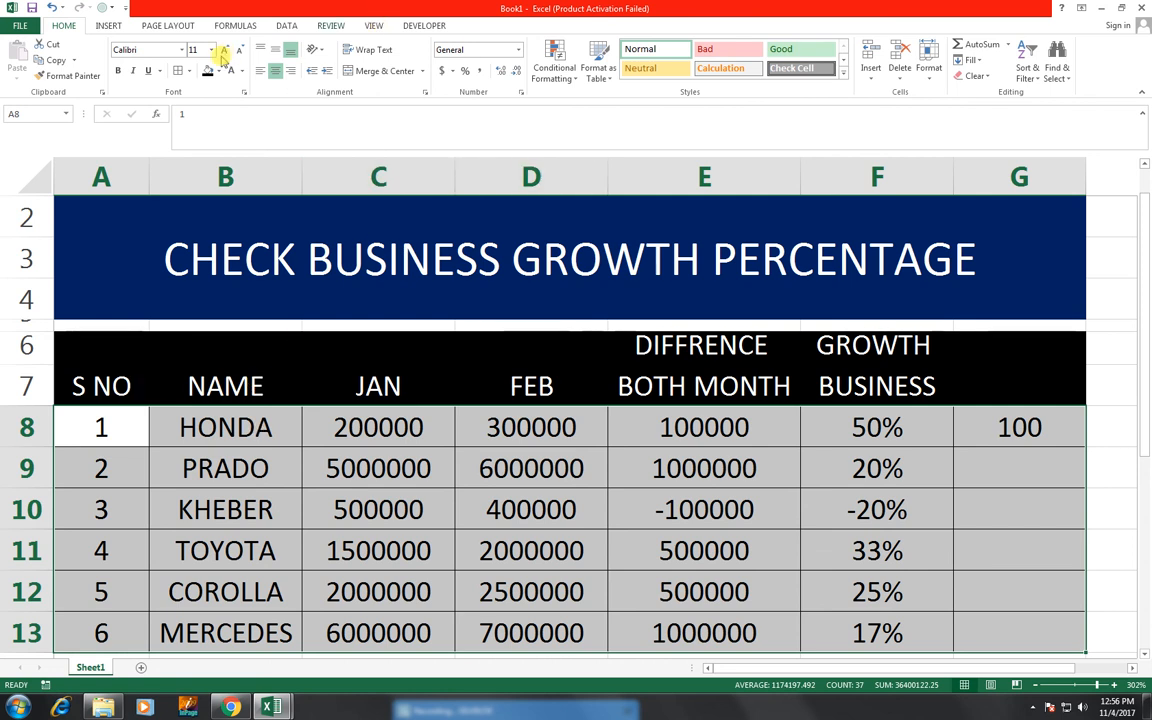
pyautogui.click(239, 49)
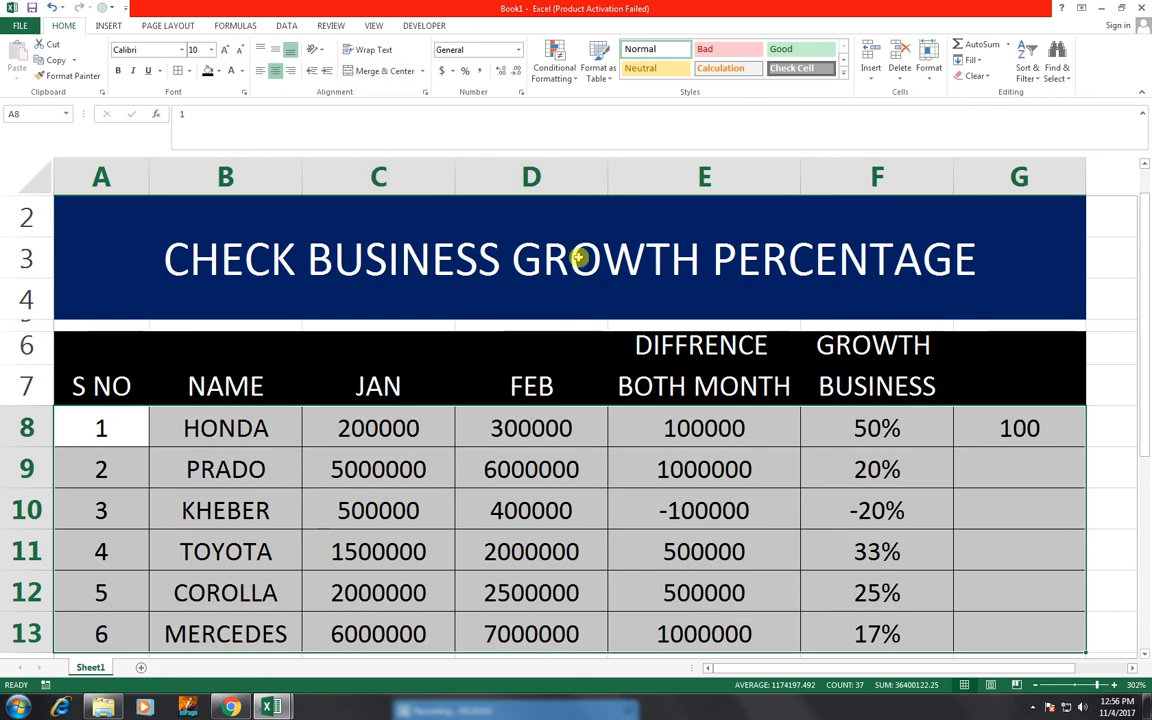